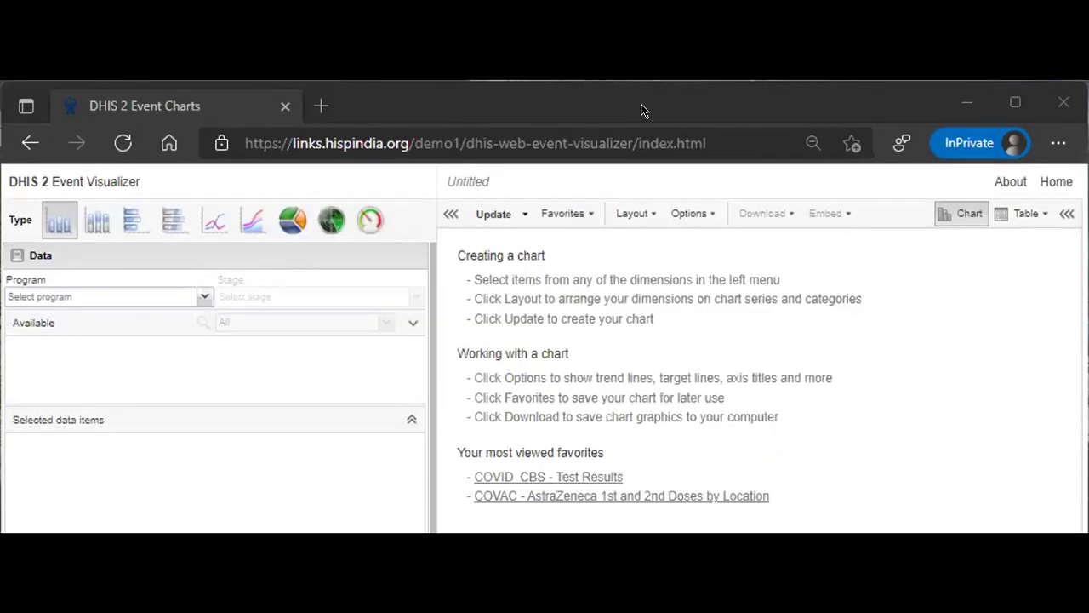
Maximize the browser window and select the COVAC - COVID-19 Vaccination Registry program as the data source.
double_click(642, 120)
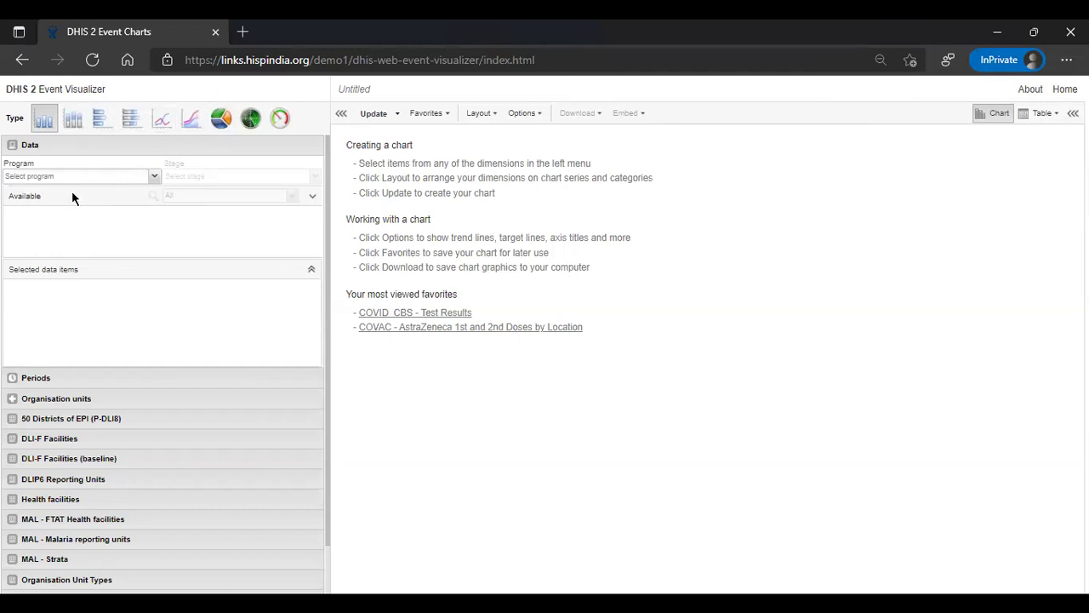
left_click(154, 175)
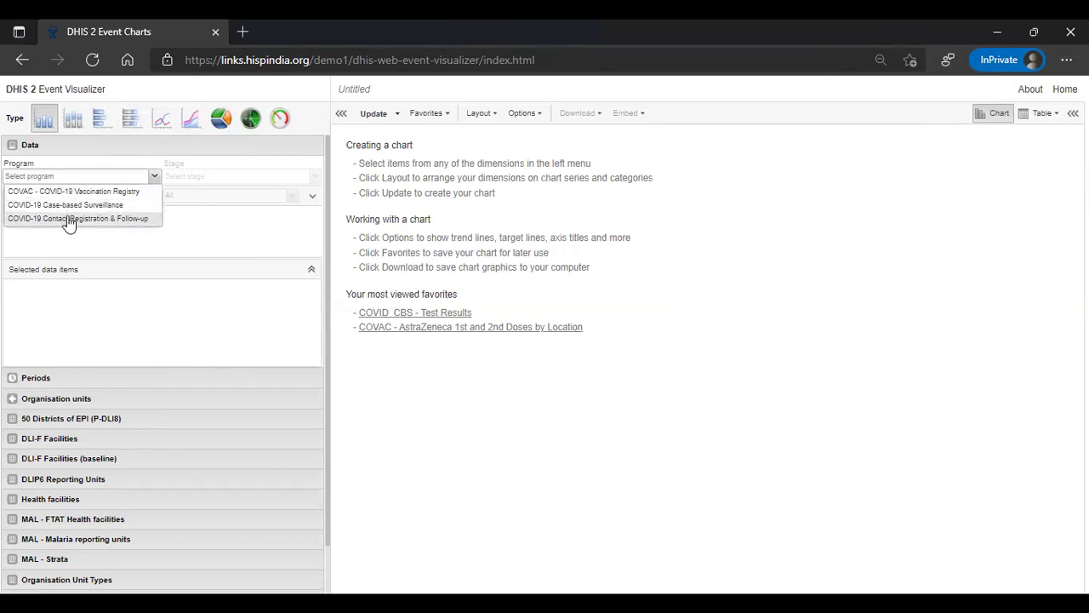
left_click(70, 182)
left_click(70, 182)
left_click(126, 191)
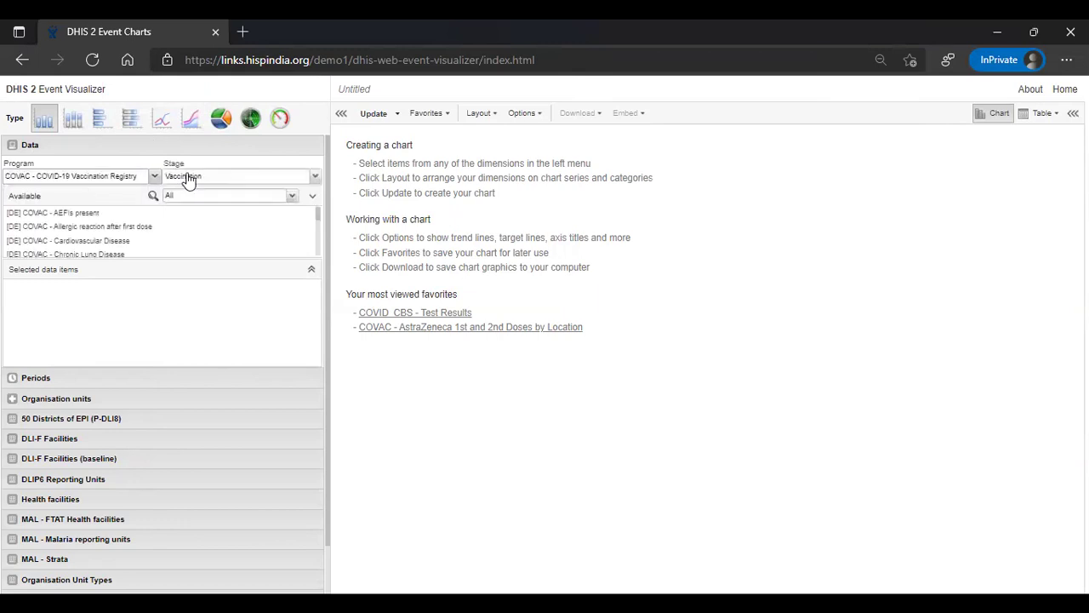
Check which stages and programs are offered while keeping the vaccination registry program and its Vaccination stage.
left_click(187, 177)
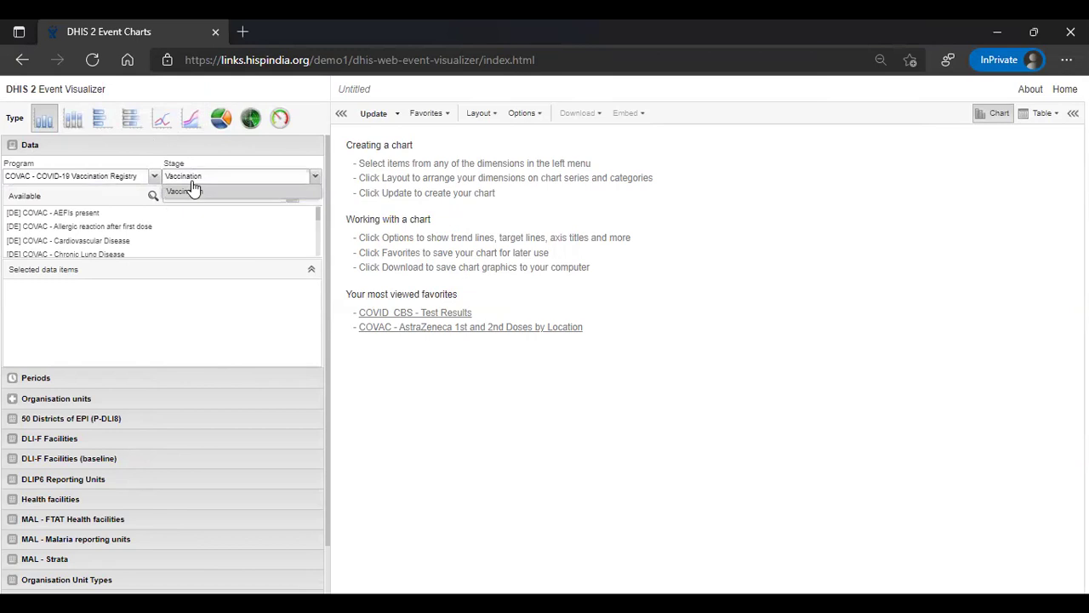
left_click(192, 190)
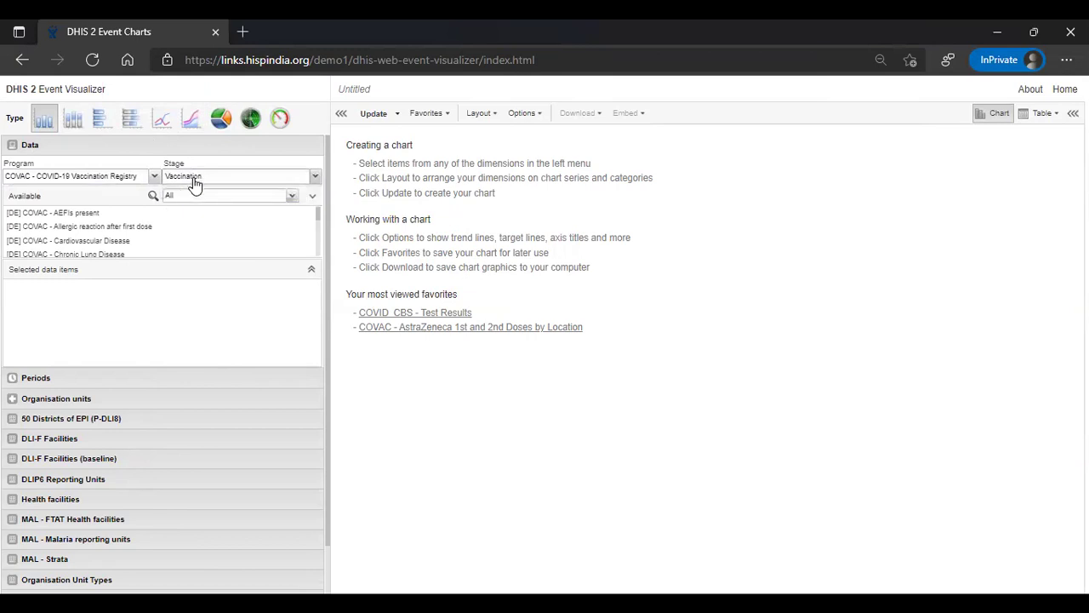
left_click(110, 178)
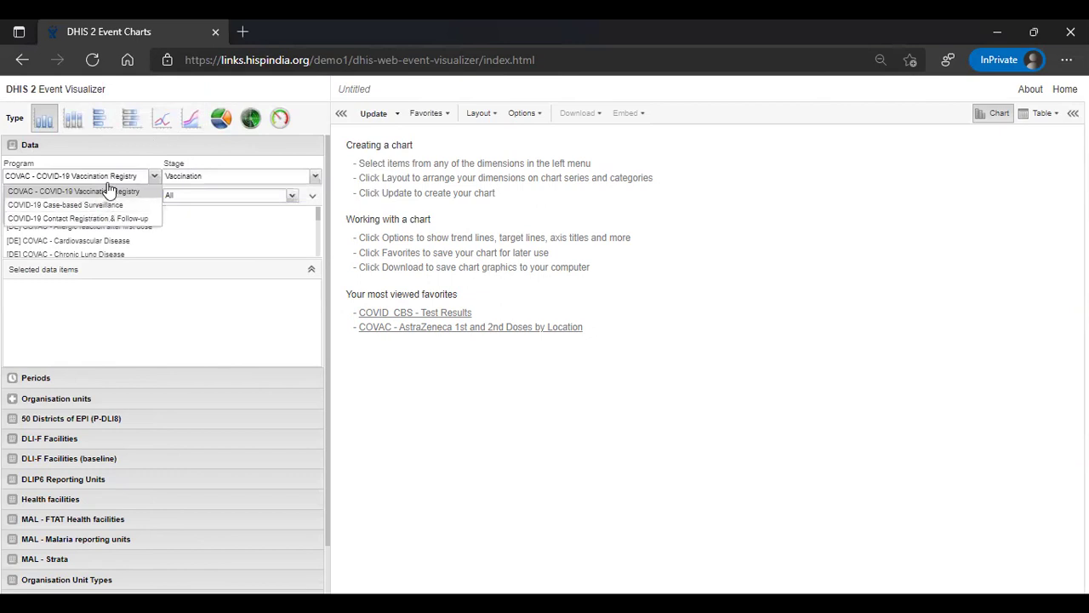
left_click(109, 191)
left_click(175, 177)
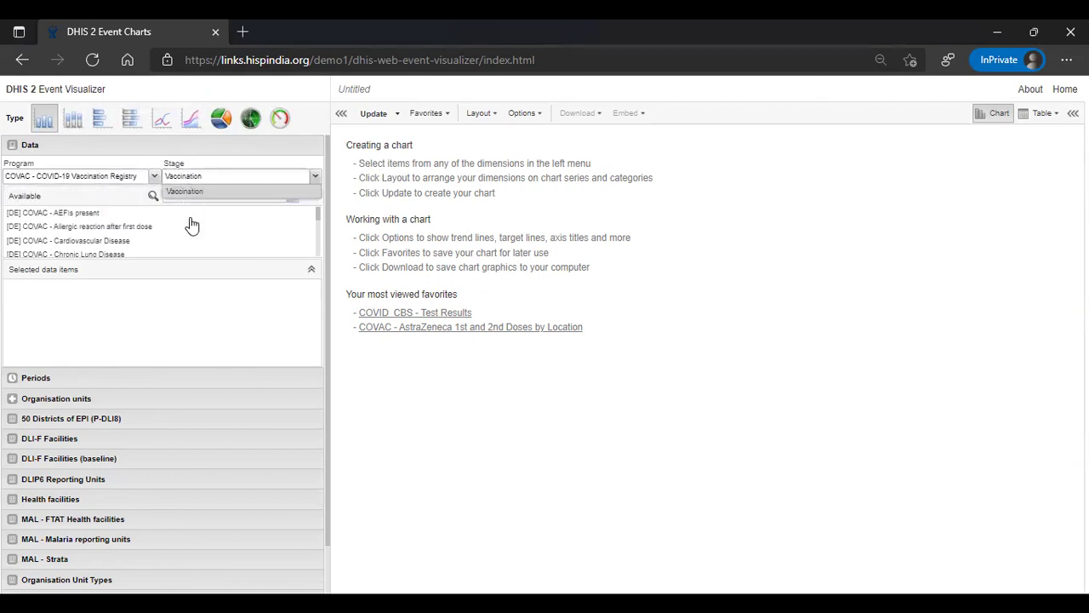
Select the COVID-19 Case-based Surveillance program with Stage 1 - Clinical examination and diagnosis.
left_click(129, 176)
left_click(112, 206)
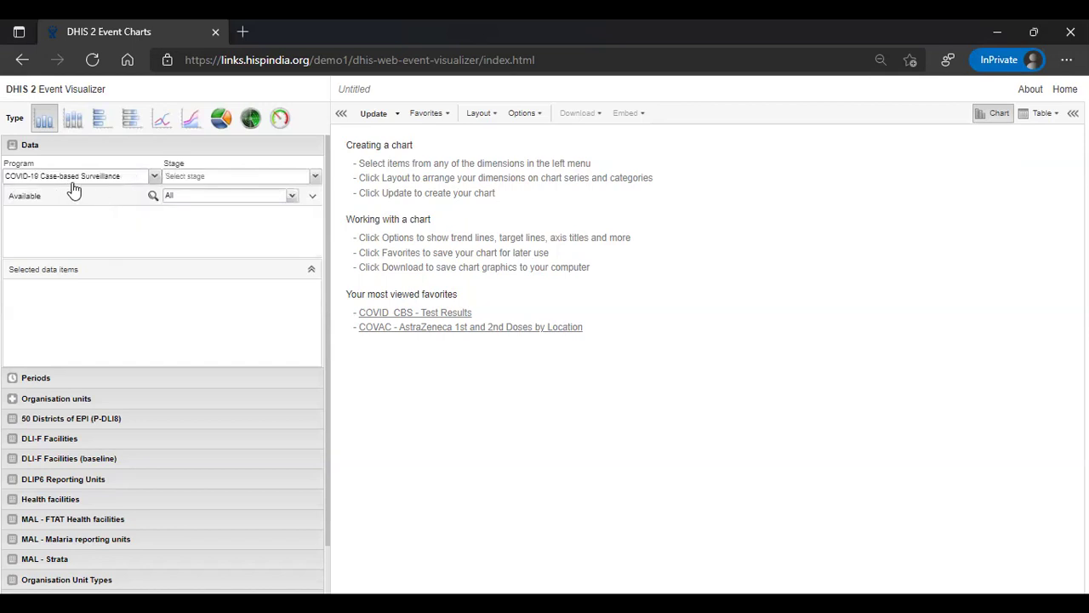
left_click(186, 177)
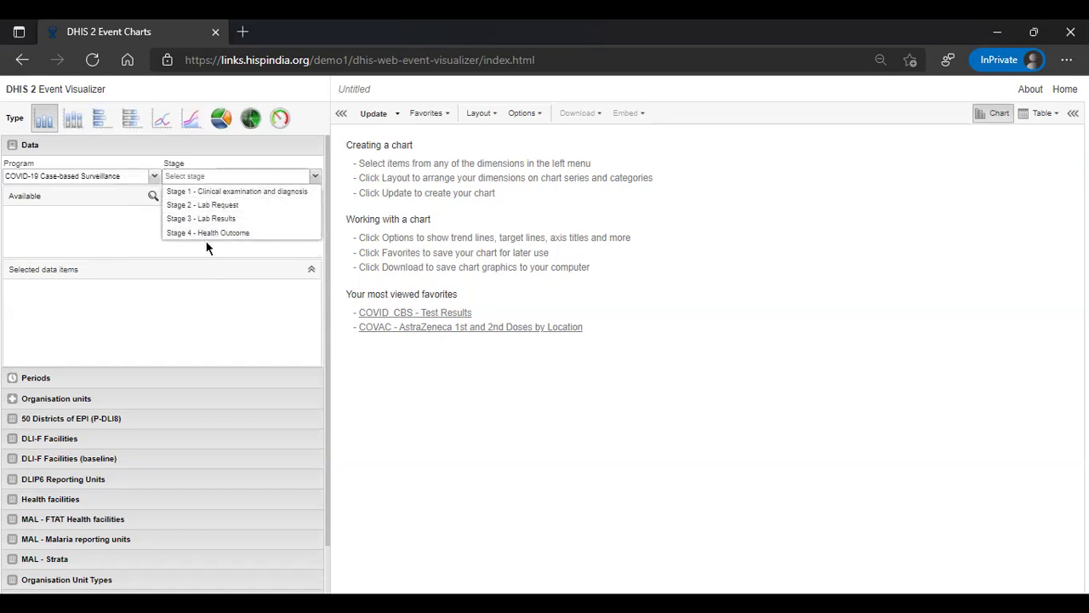
left_click(195, 192)
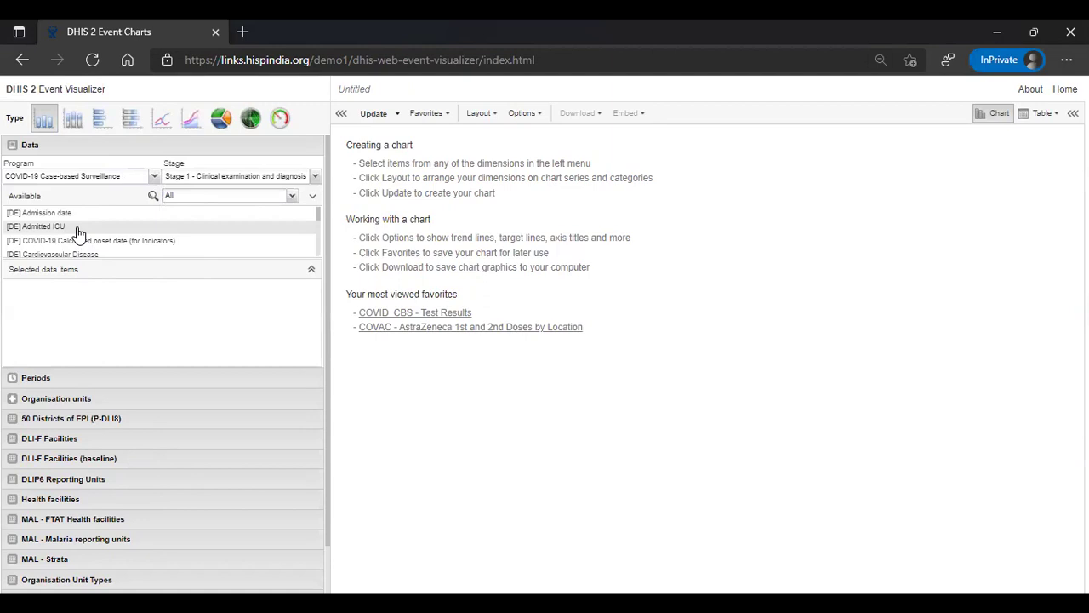
Add Admitted ICU as a data item, switch to Stage 2 - Lab Request, and return to Stage 1 - Clinical examination and diagnosis.
double_click(76, 228)
left_click(208, 177)
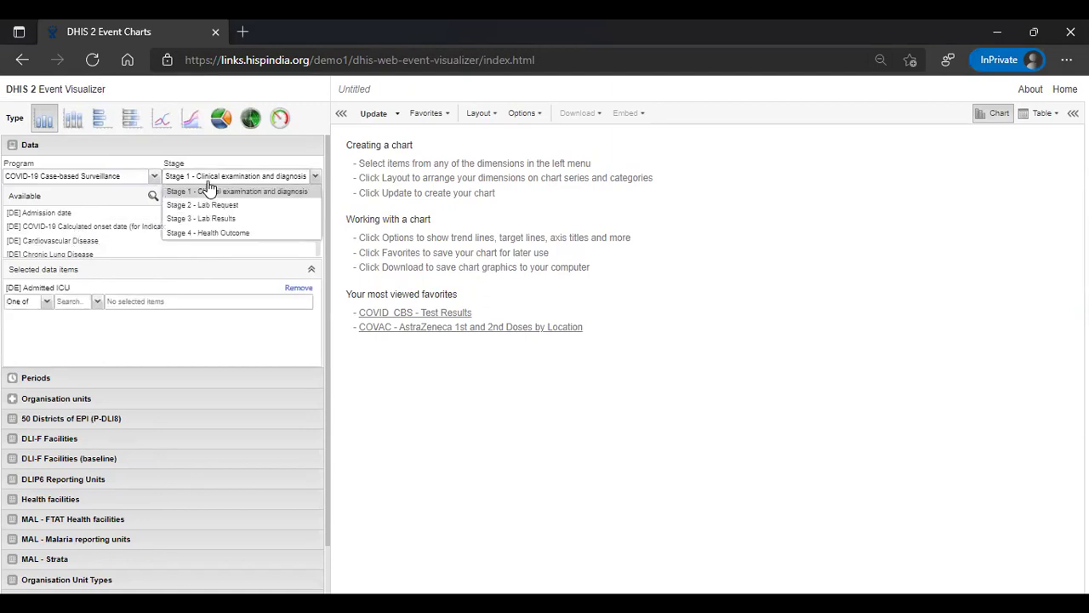
left_click(202, 206)
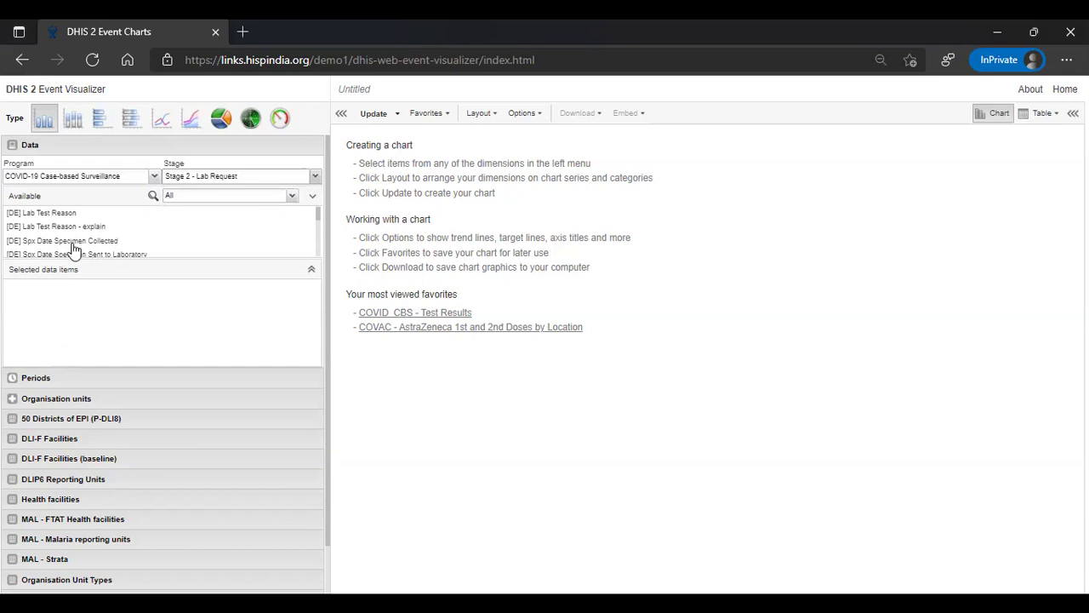
left_click(176, 179)
left_click(176, 192)
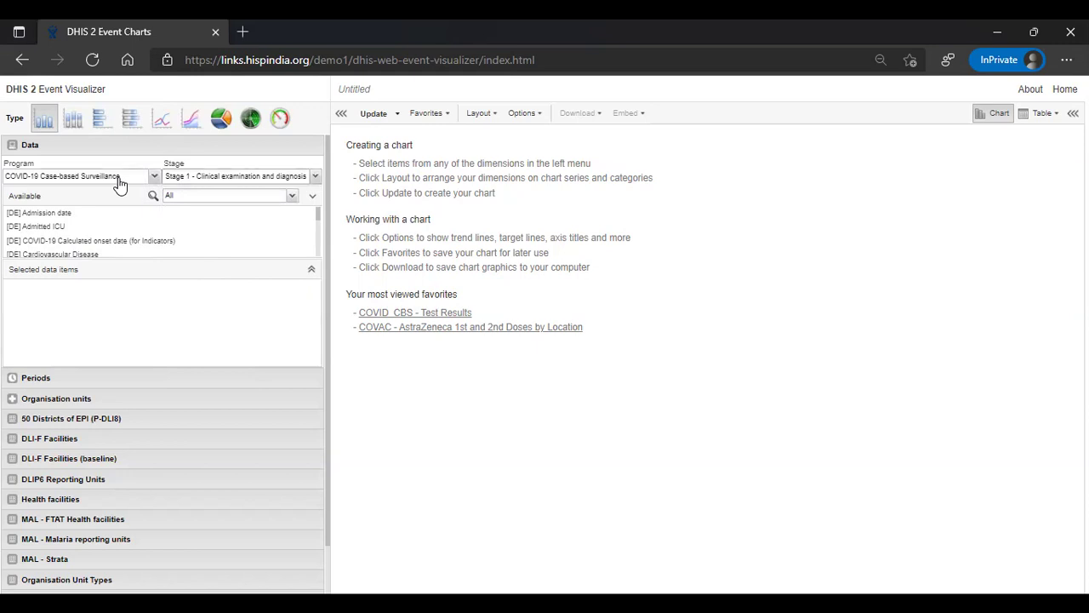
left_click(120, 179)
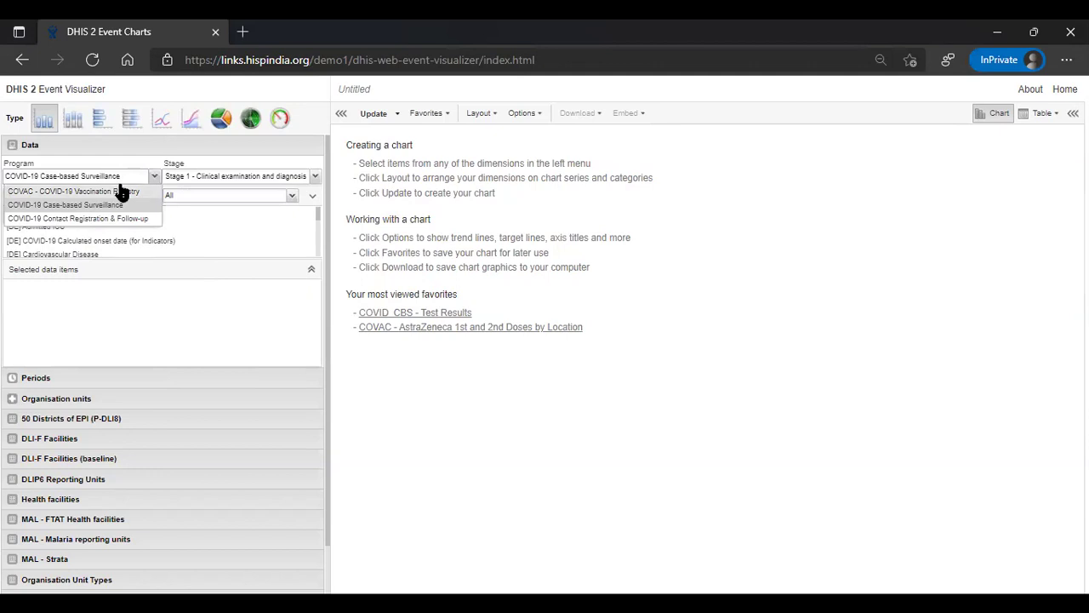
left_click(108, 274)
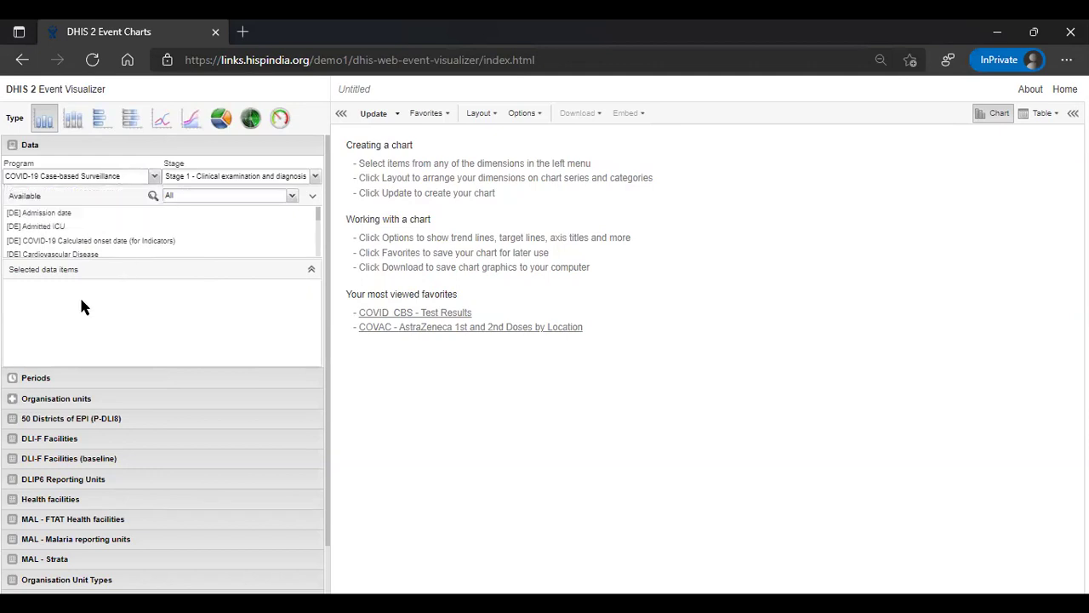
Set the chart's period selection to Start/end dates and show the start date calendar.
left_click(35, 379)
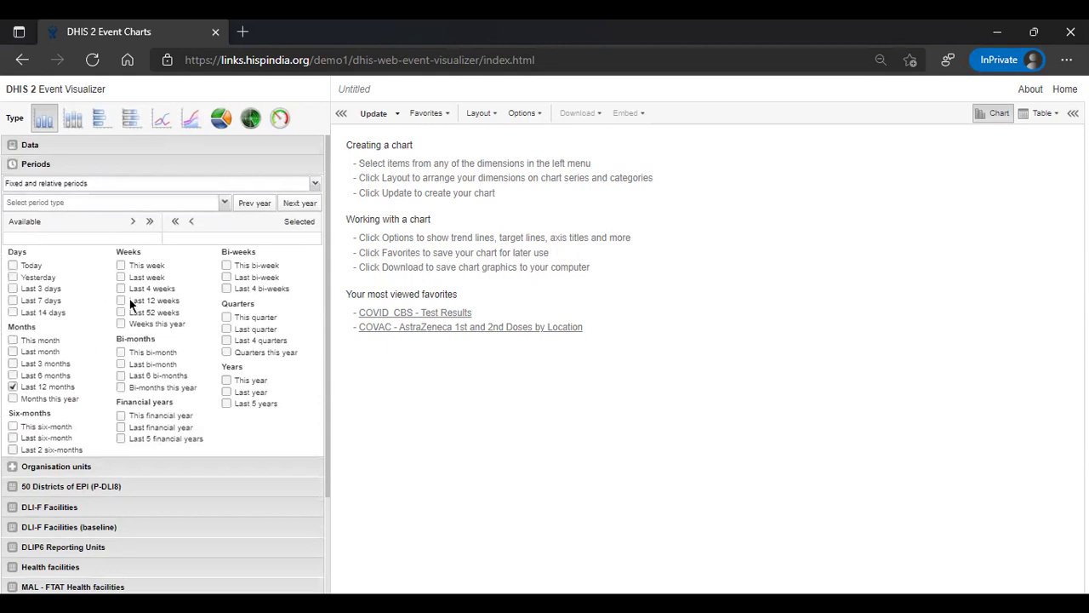
left_click(73, 184)
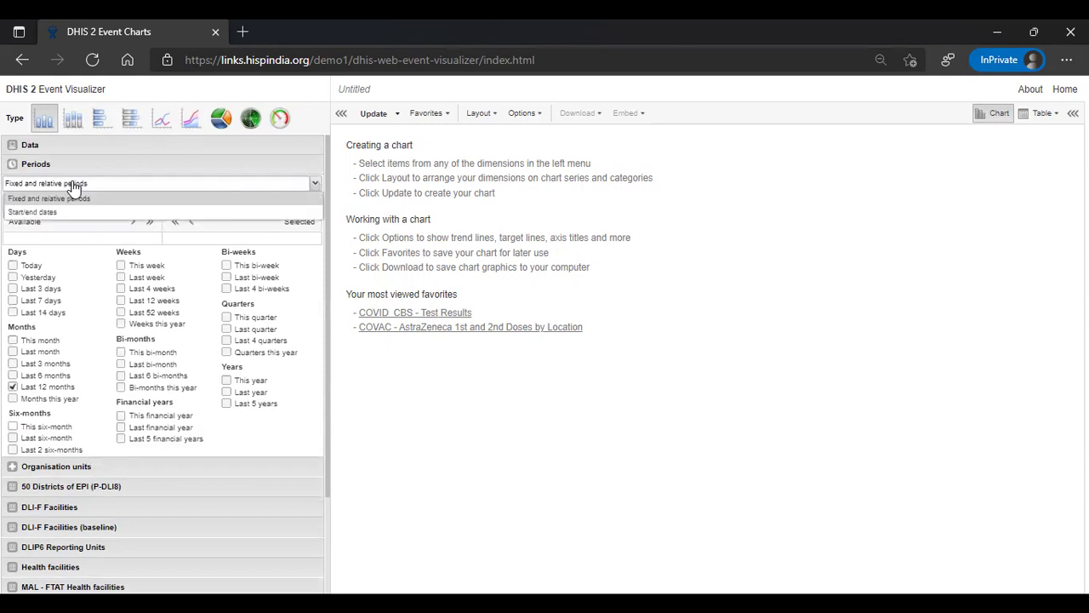
left_click(62, 213)
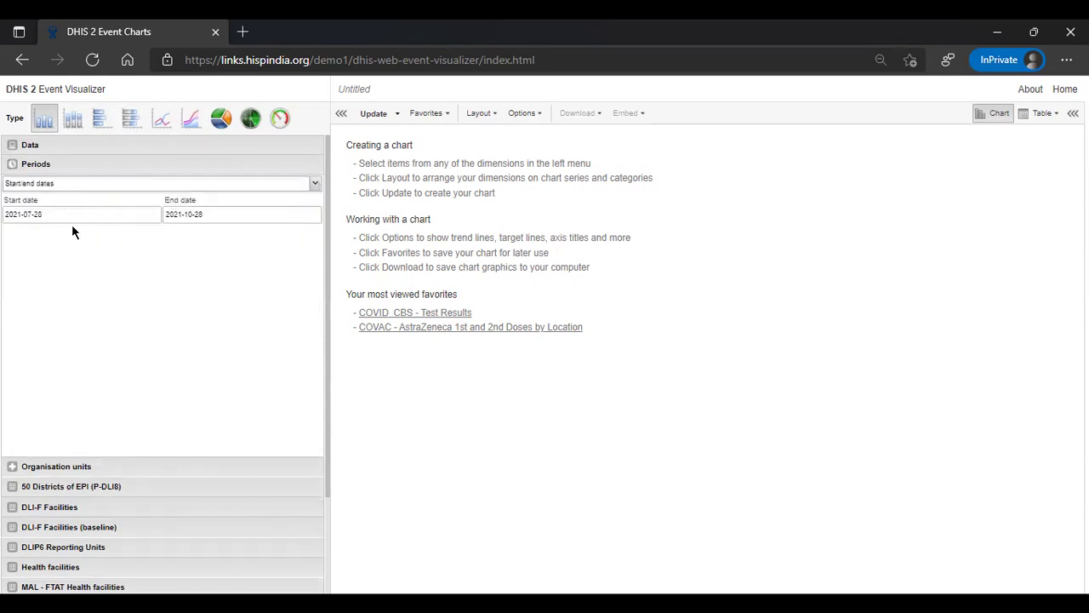
left_click(81, 218)
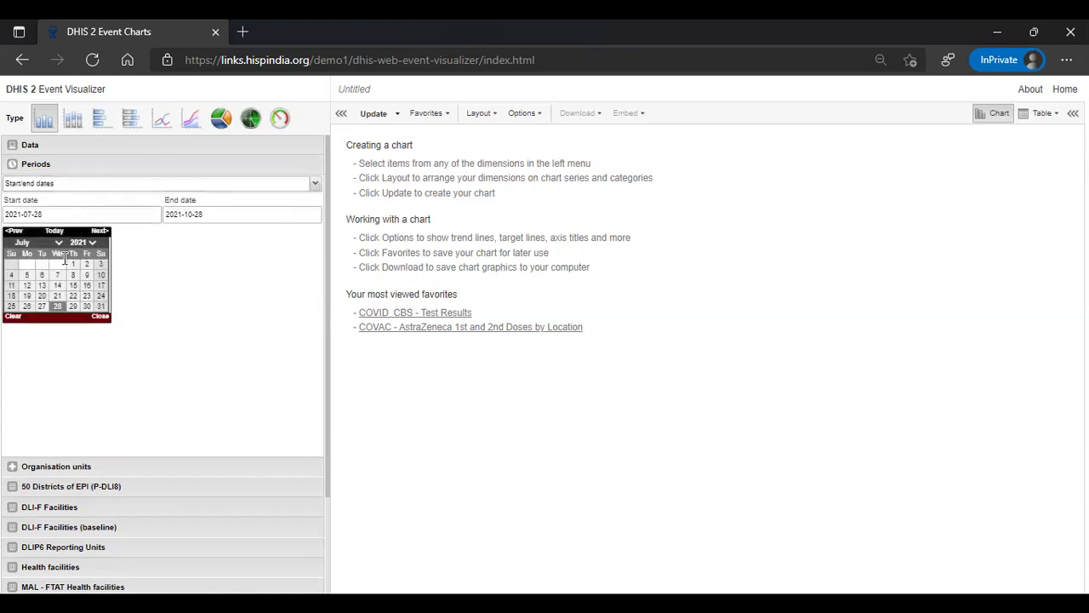
Switch to Fixed and relative periods to view the available period types, and return to Start/end dates.
left_click(110, 187)
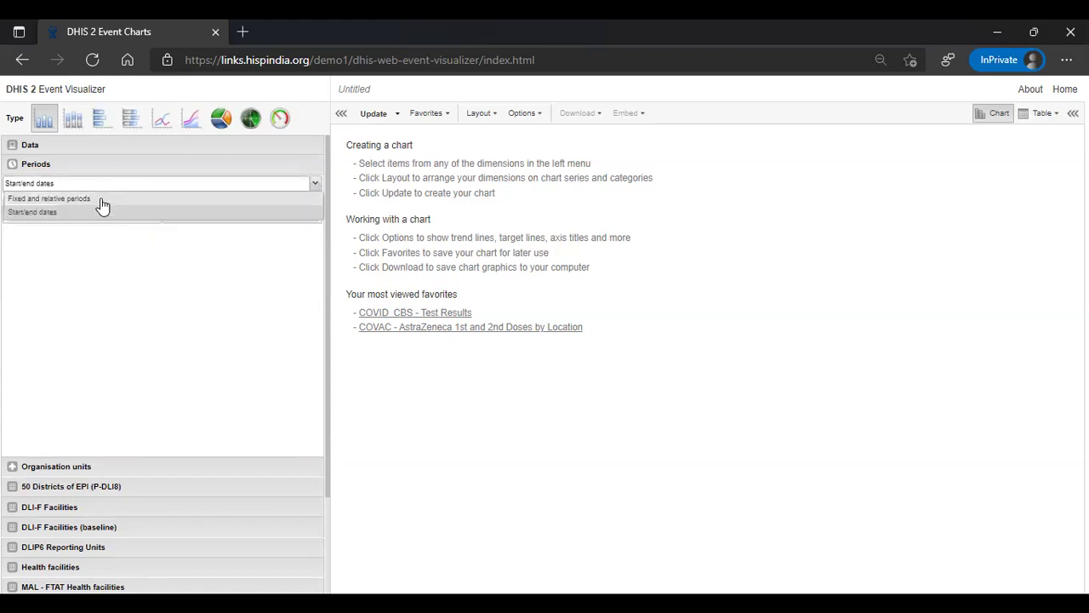
left_click(93, 200)
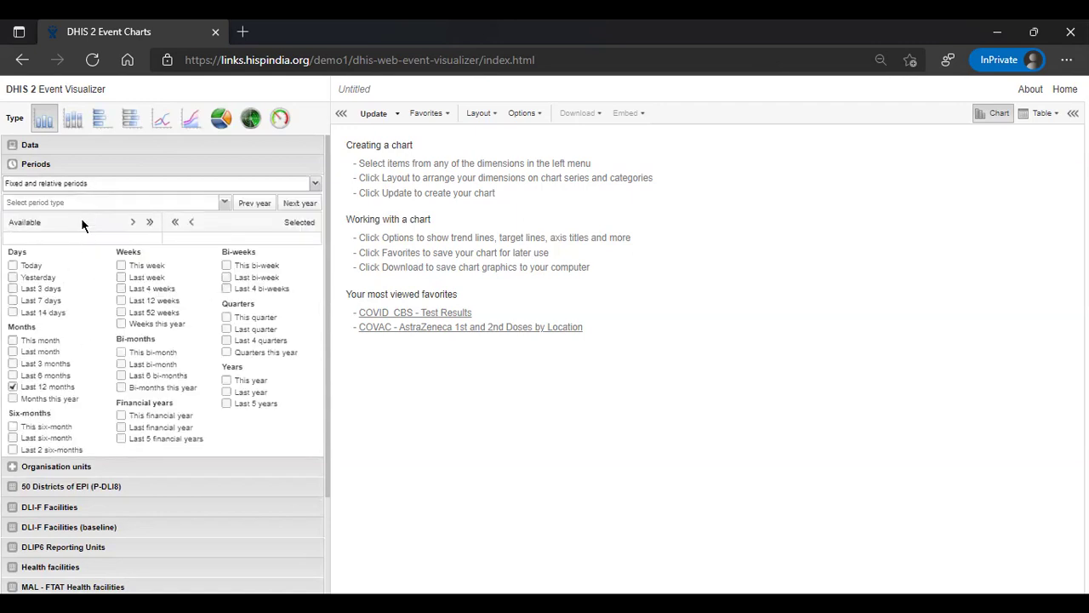
left_click(68, 206)
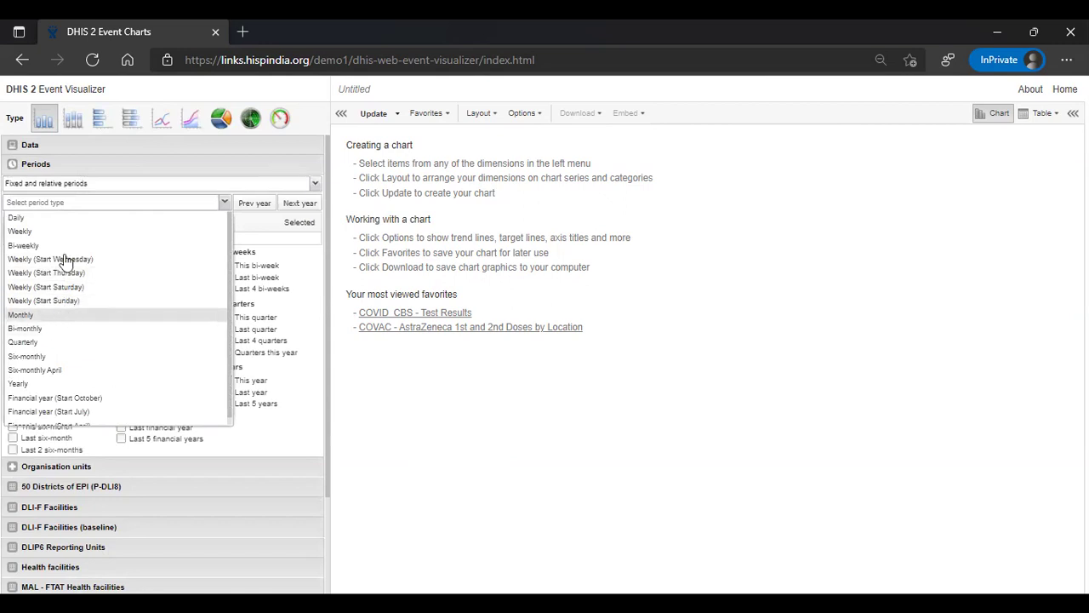
left_click(67, 185)
left_click(59, 213)
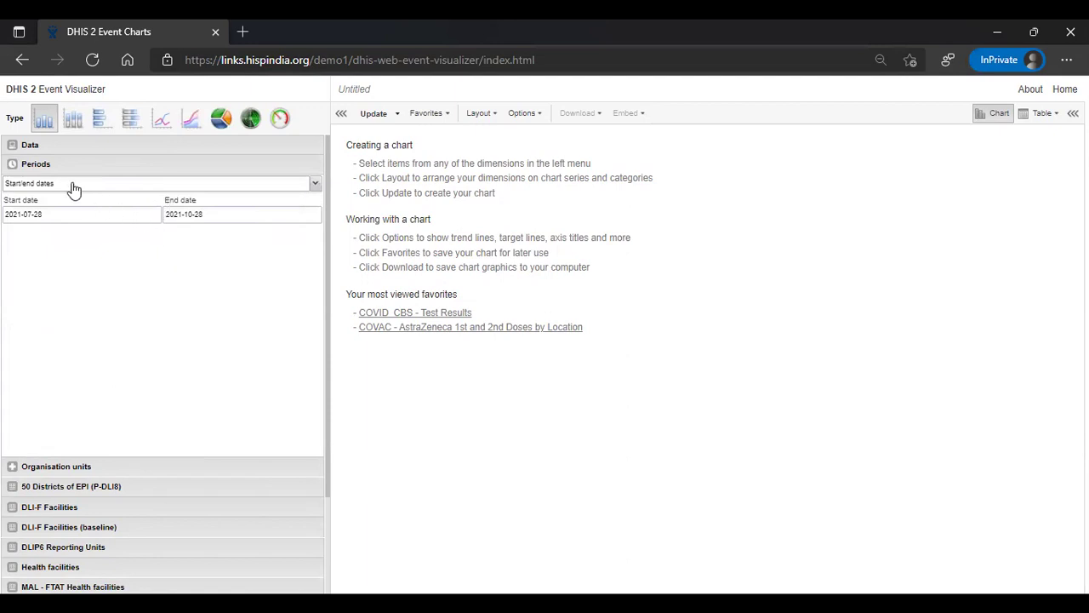
Examine the organisation unit tree and the 50 Districts of EPI (P-DLI8) group, returning to the Organisation units section.
left_click(55, 467)
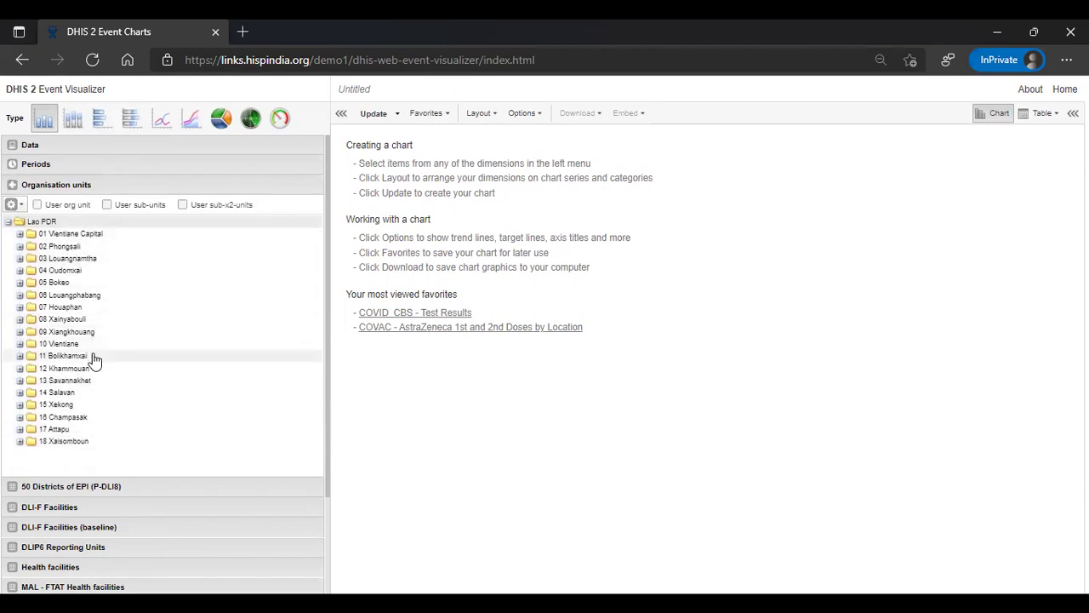
left_click(51, 190)
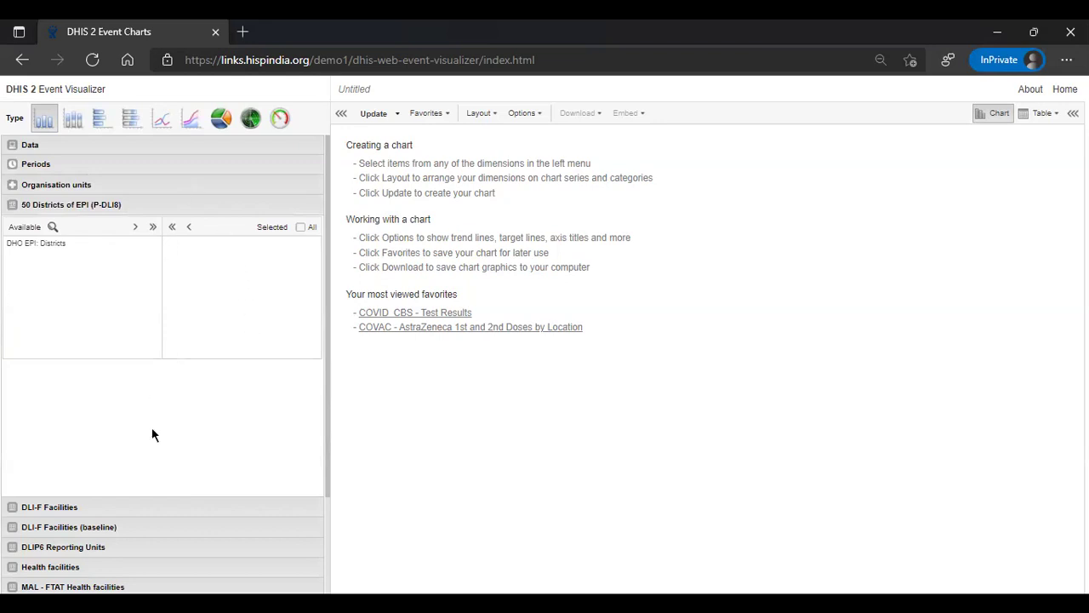
left_click(70, 187)
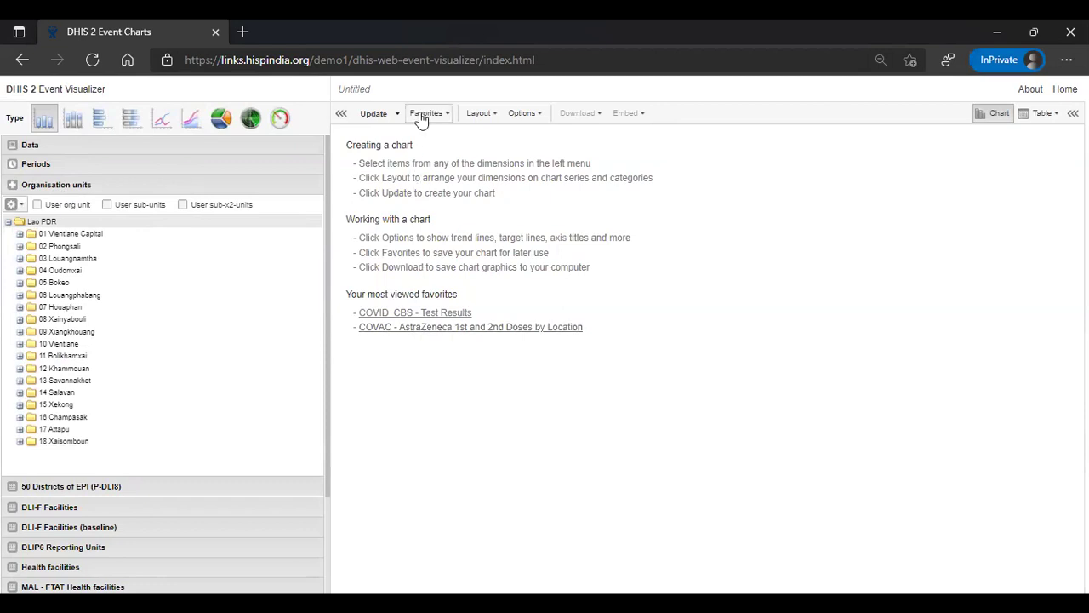
Review the chart layout's dimensions and aggregation choices, keeping Number of events, and close the dialog.
left_click(478, 113)
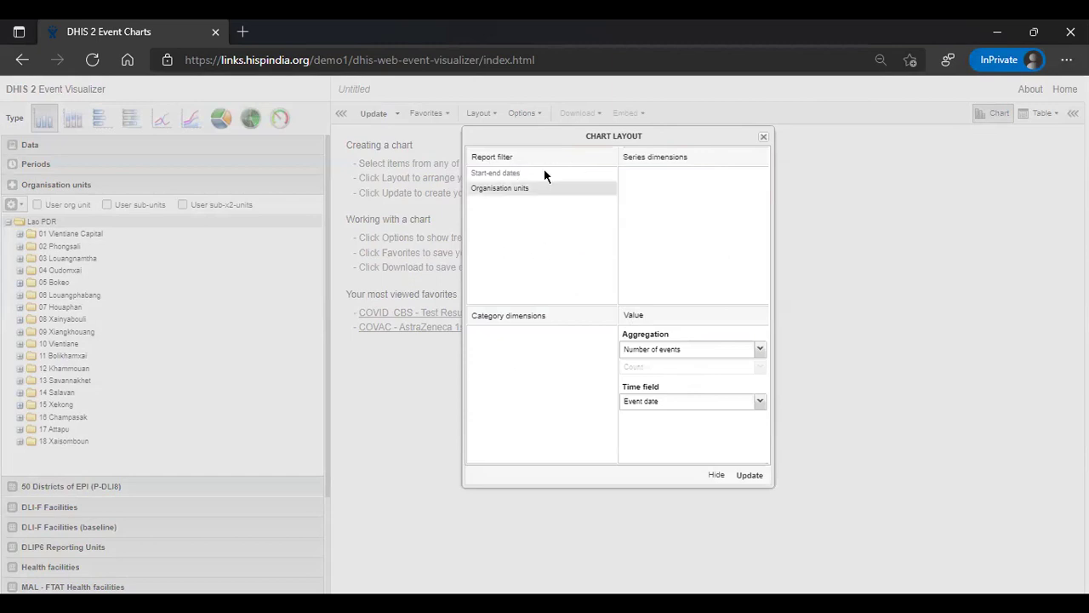
left_click(675, 350)
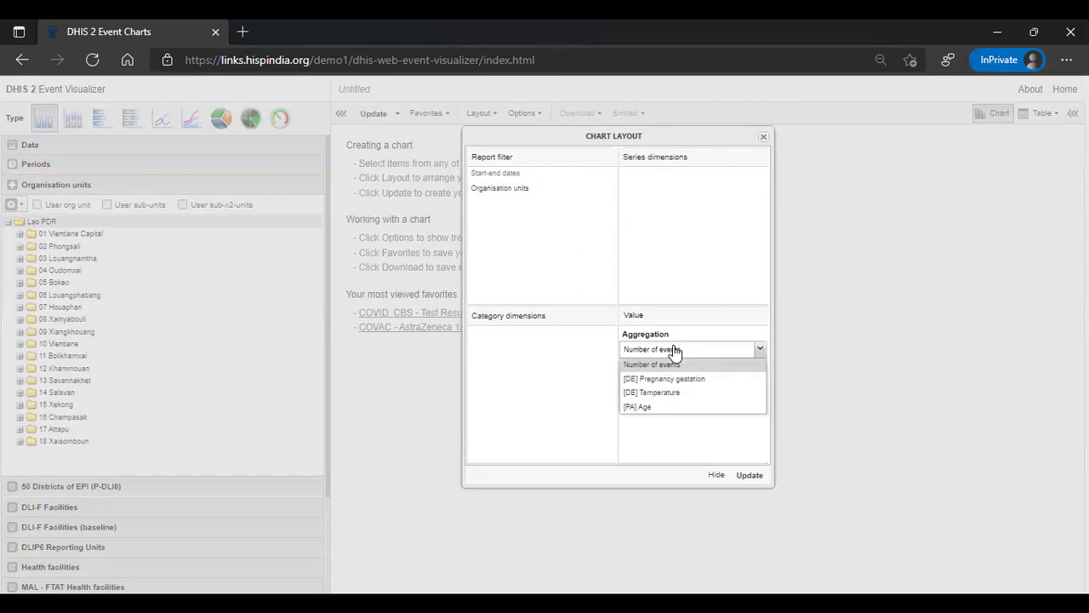
left_click(674, 363)
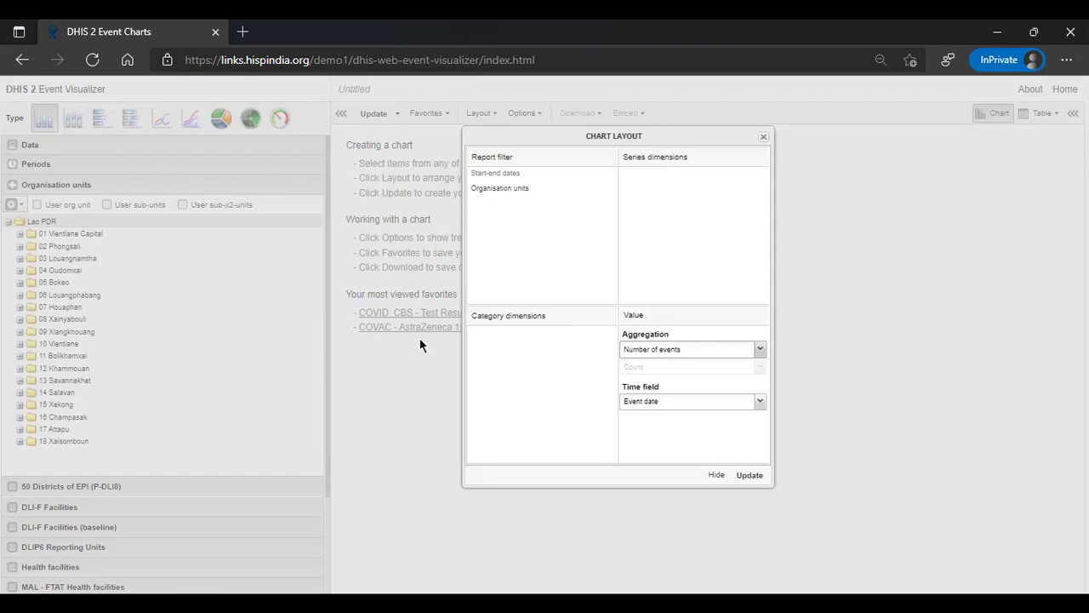
left_click(415, 294)
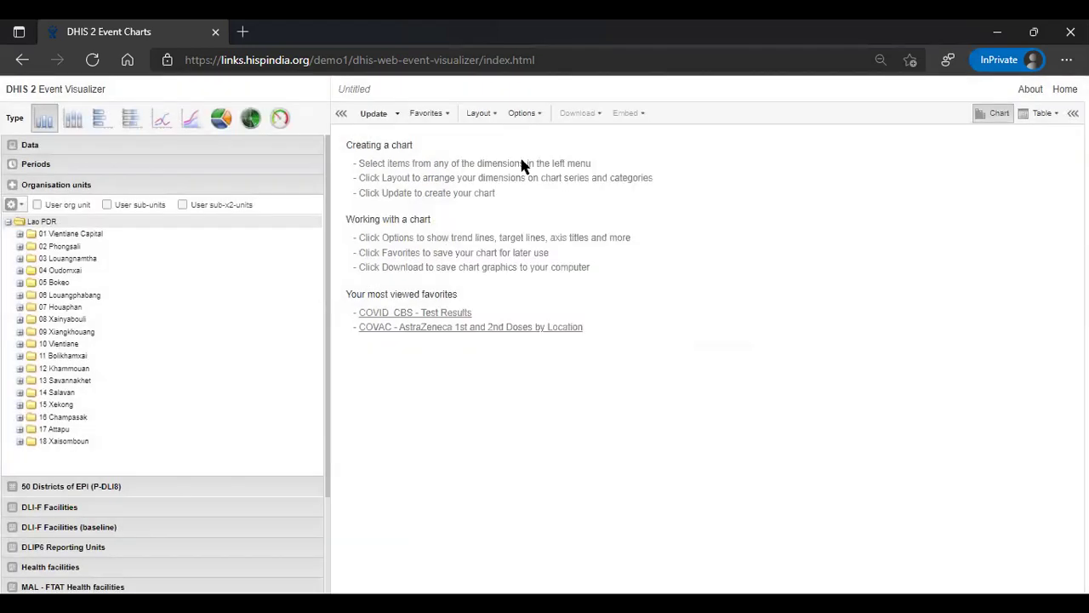
Review the chart options, including the output type choices and the range axis title, and close the dialog without changes.
left_click(517, 116)
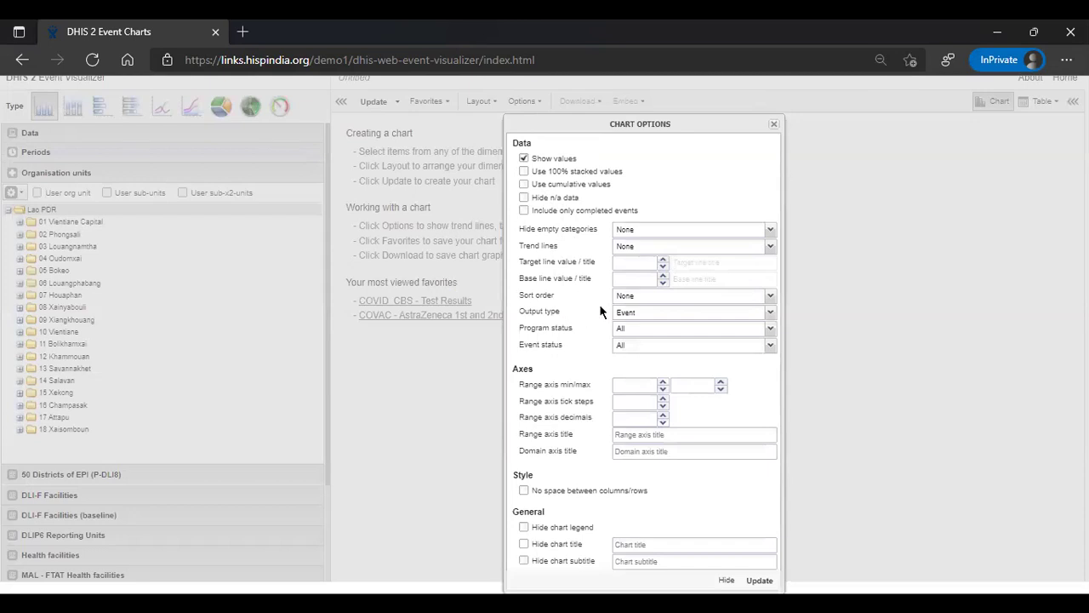
left_click(629, 298)
left_click(629, 313)
left_click(627, 315)
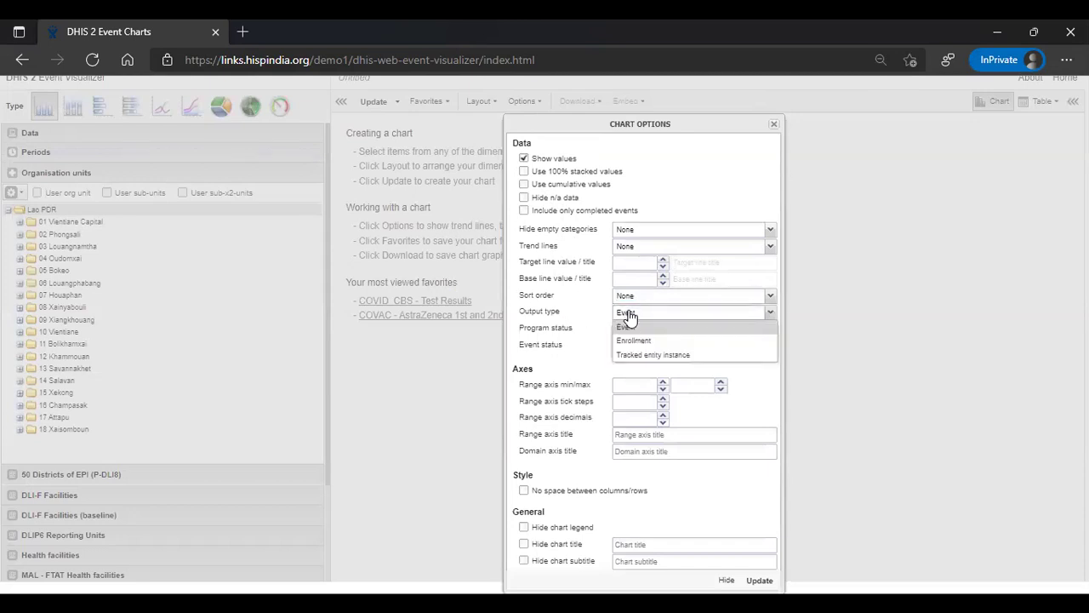
left_click(627, 316)
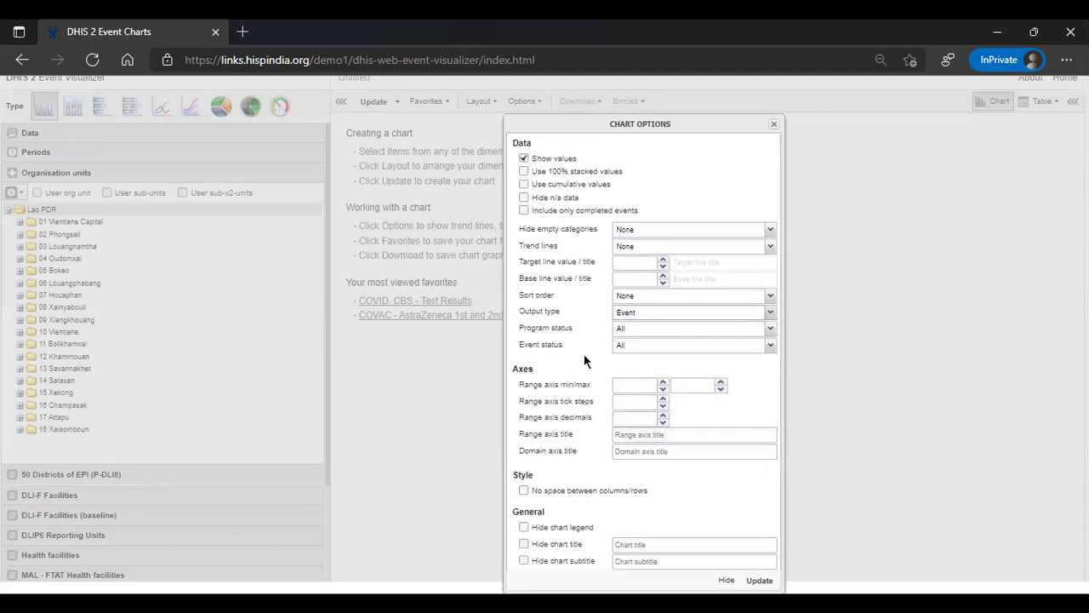
left_click(634, 436)
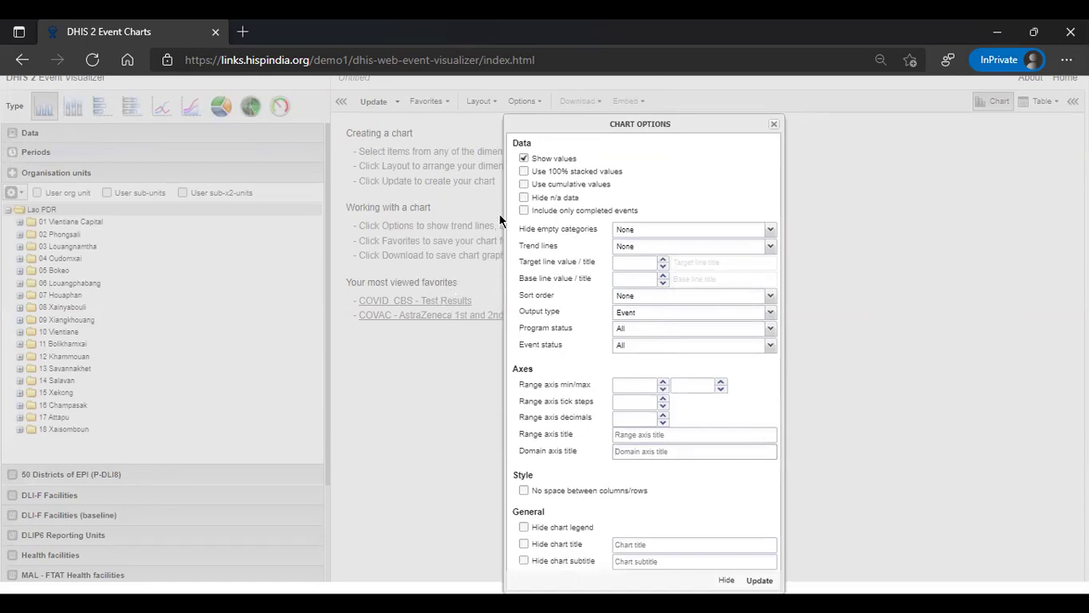
left_click(772, 127)
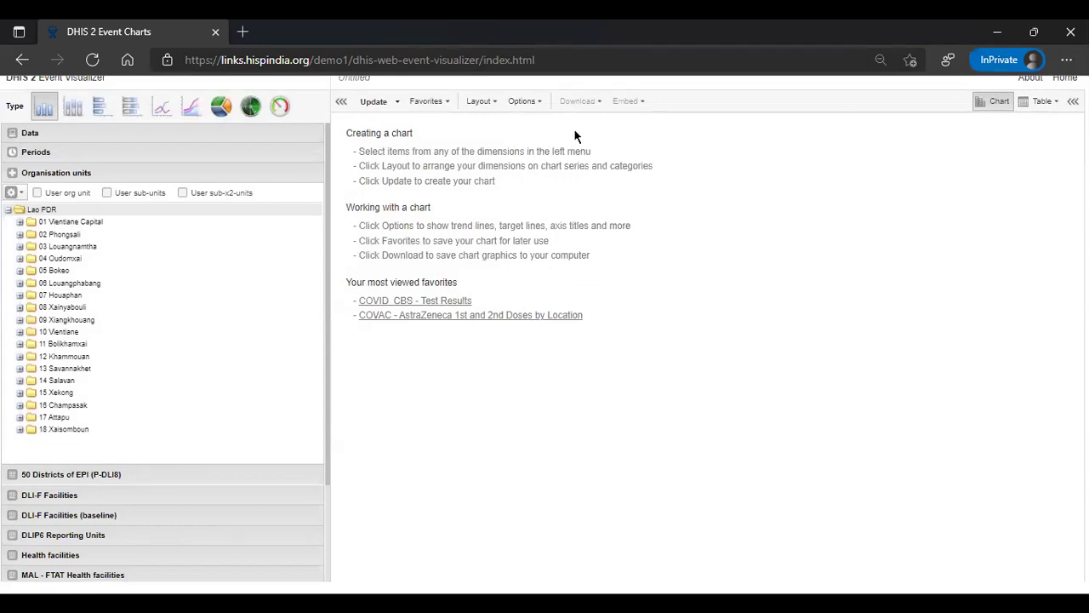
View the list of saved chart favorites and close it without opening one.
left_click(425, 104)
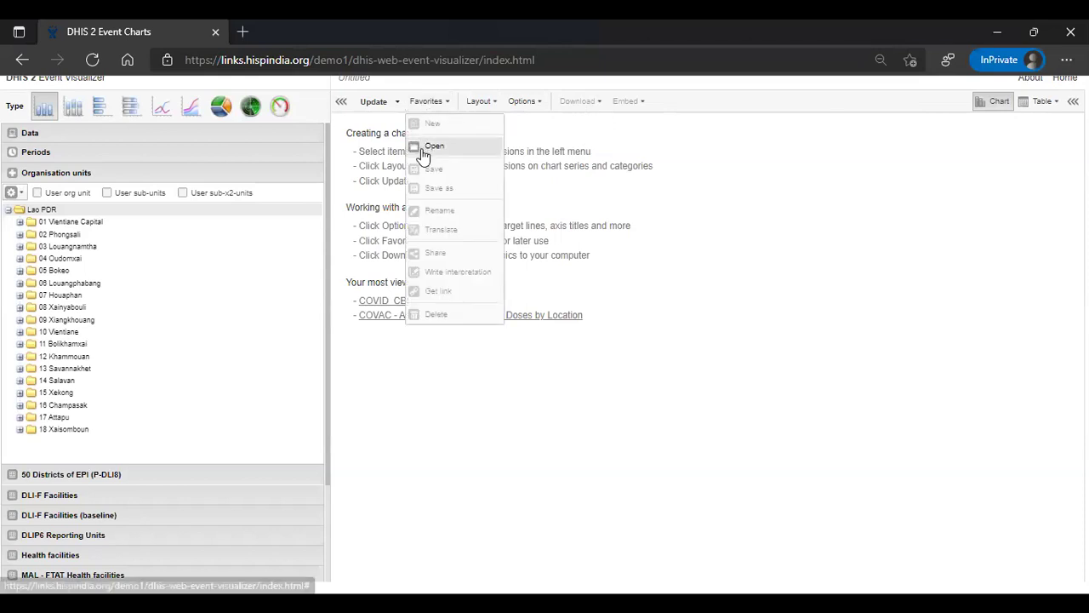
left_click(419, 148)
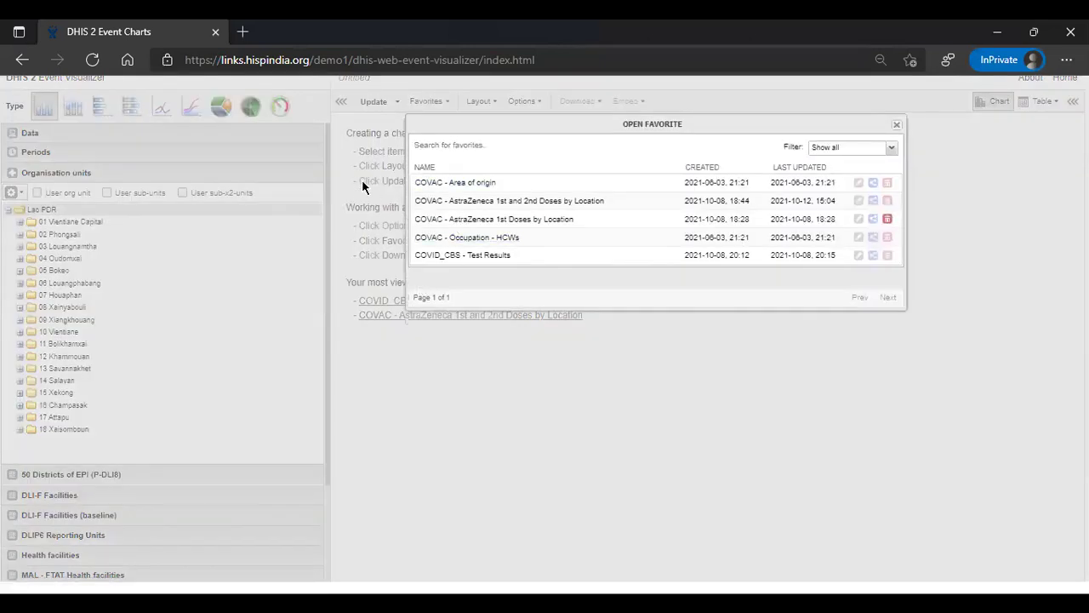
key("Escape")
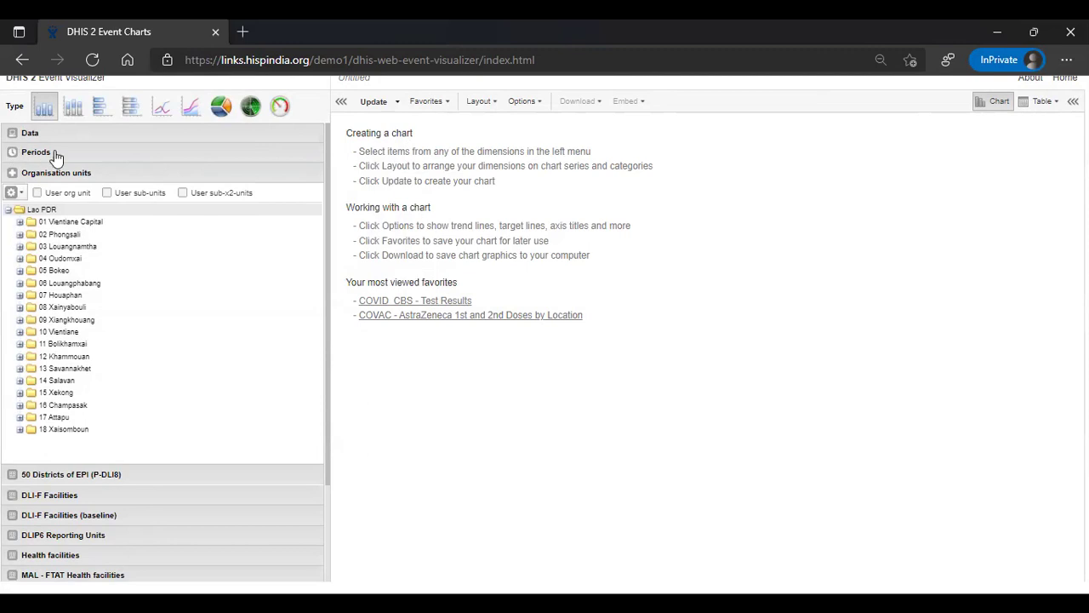
Choose COVAC - COVID-19 Vaccination Registry as the data program and Vaccination as its stage.
left_click(31, 138)
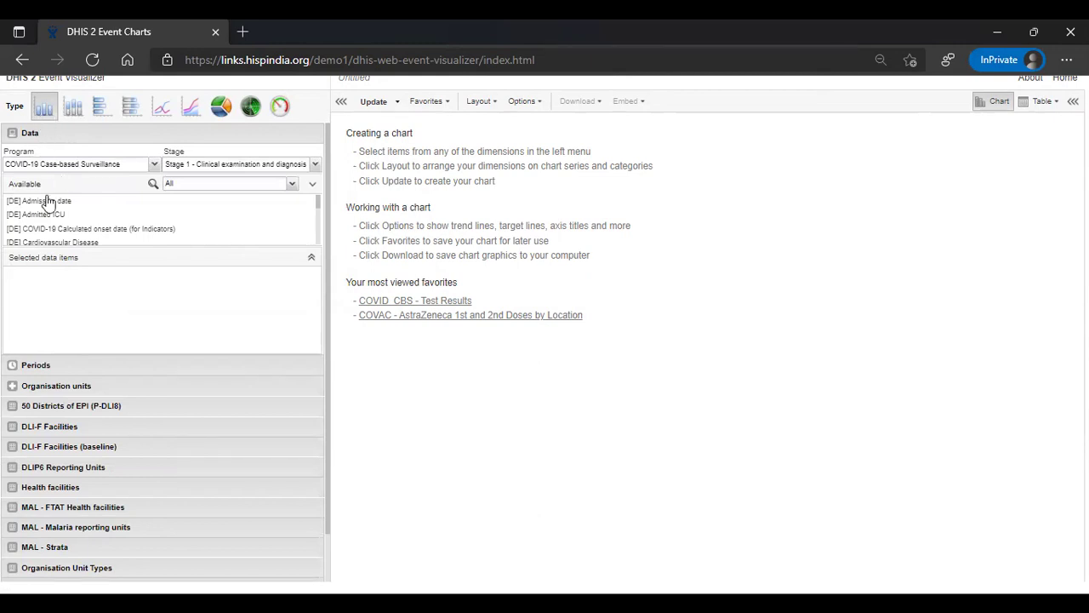
left_click(60, 166)
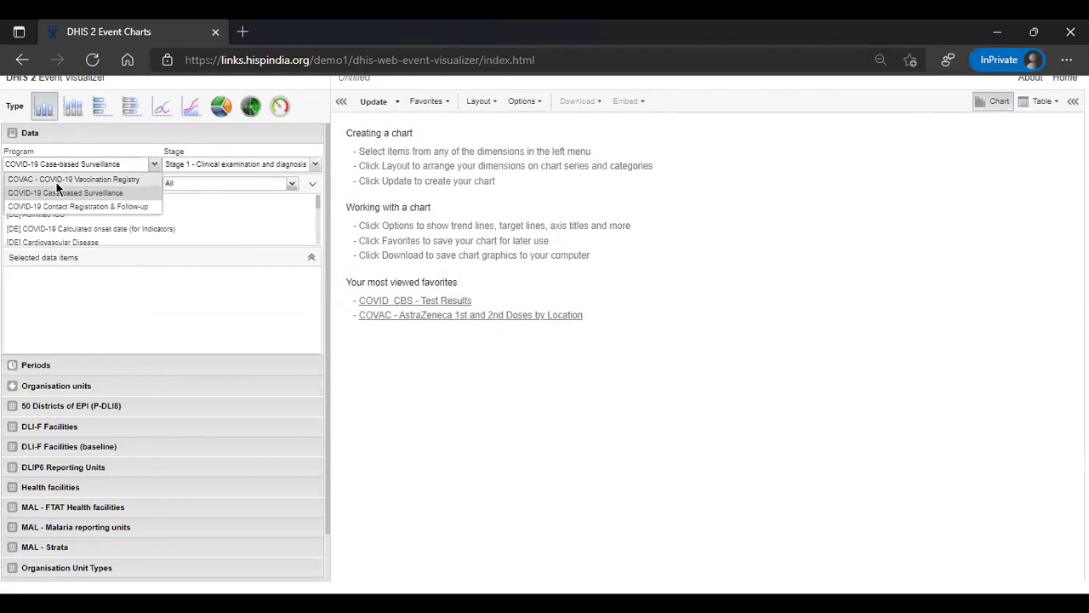
left_click(54, 180)
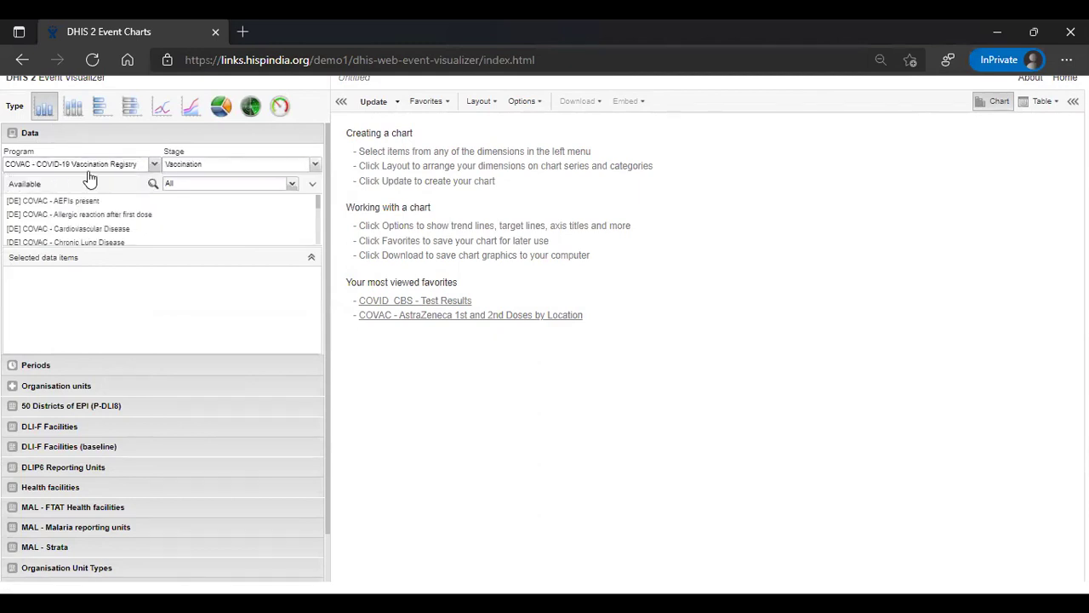
left_click(182, 170)
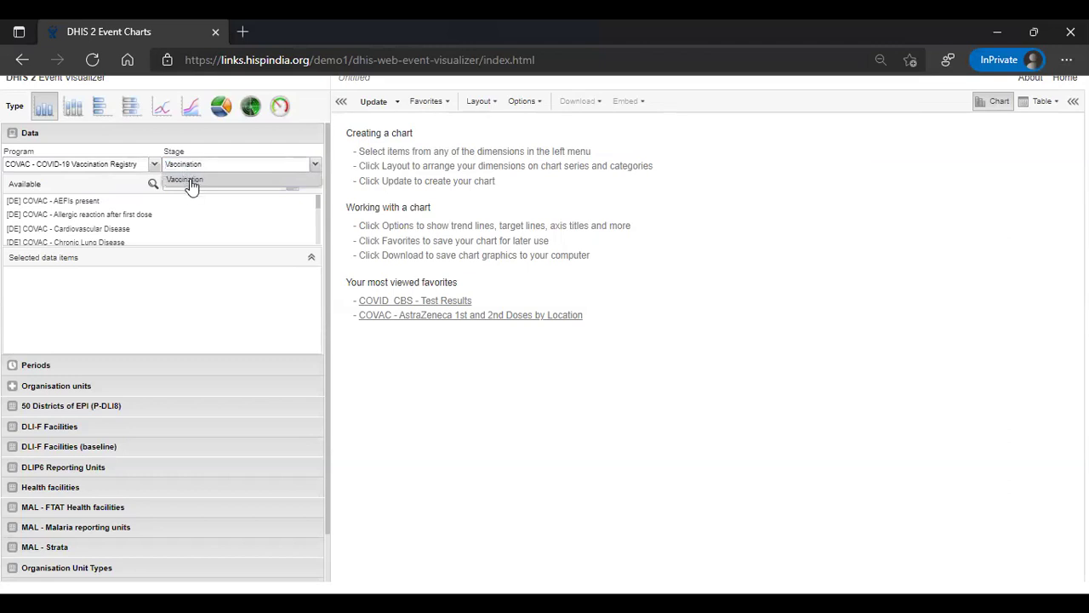
left_click(191, 184)
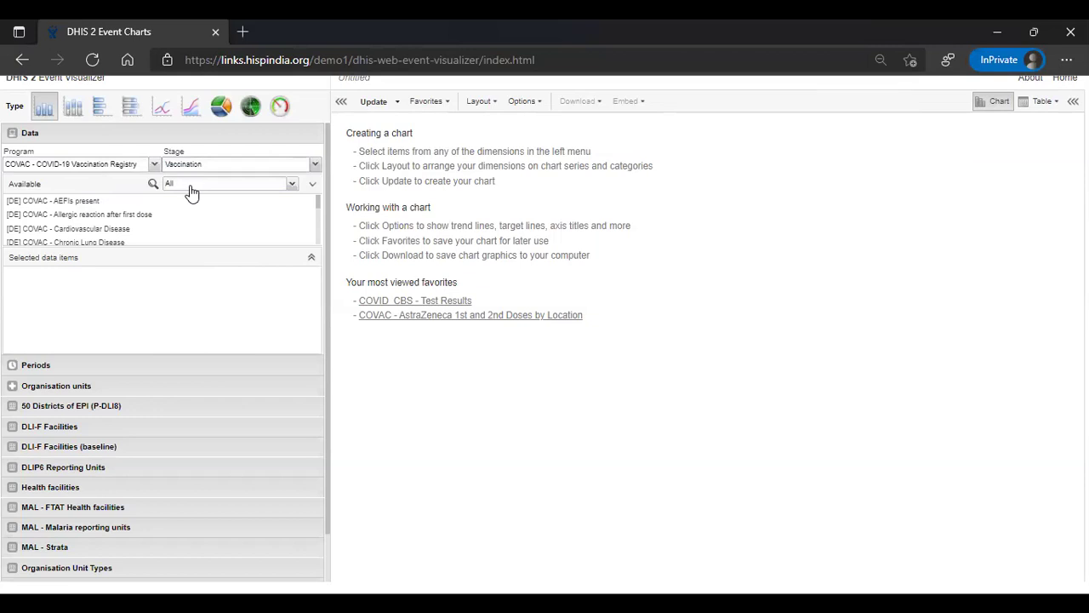
left_click(191, 169)
left_click(193, 181)
Filter the available data items by "Dose" and add COVAC - Dose Number to the selected data items.
left_click(152, 184)
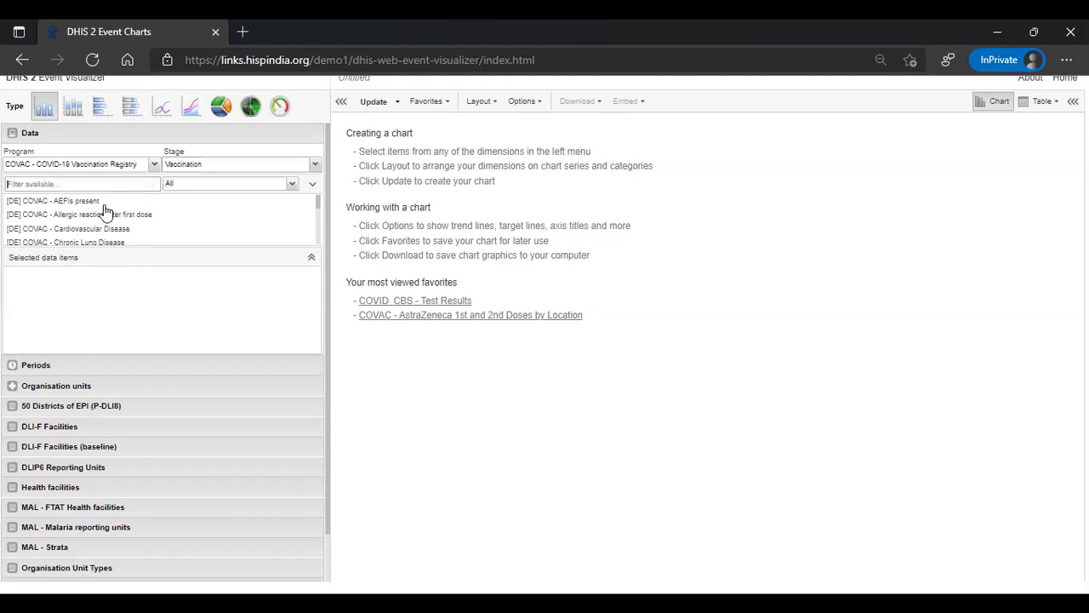
type("Dose")
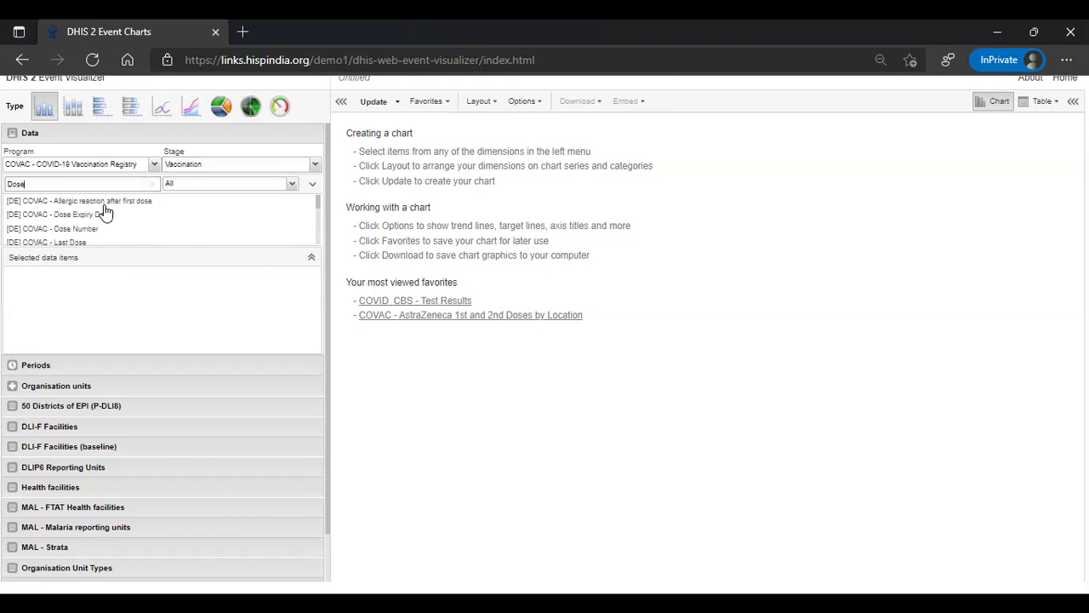
double_click(92, 229)
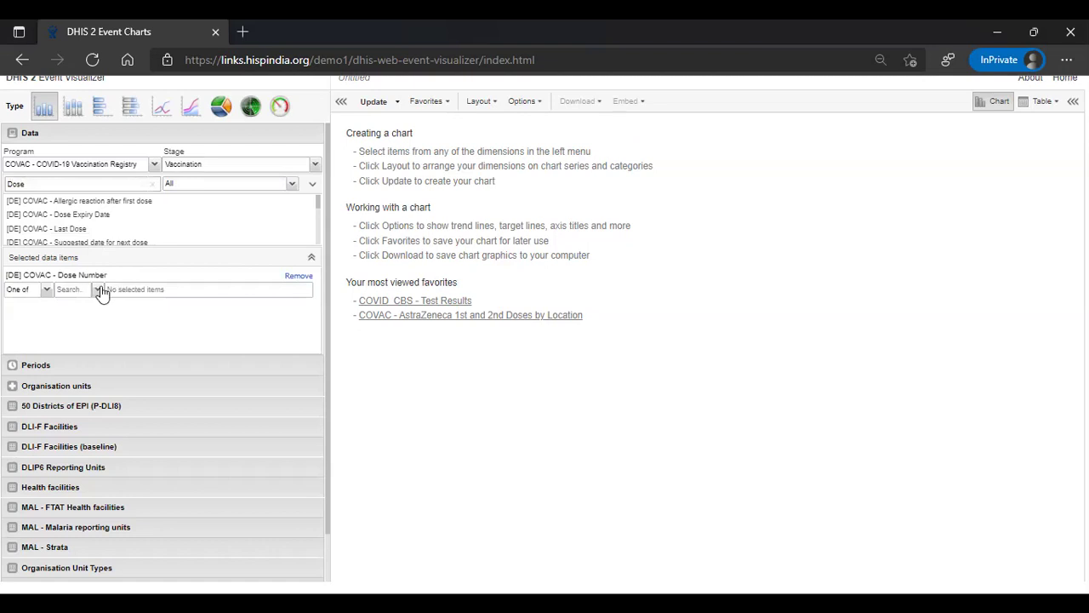
Try limiting Dose Number to 1st dose and 2nd dose, and remove both values from the filter again.
left_click(98, 290)
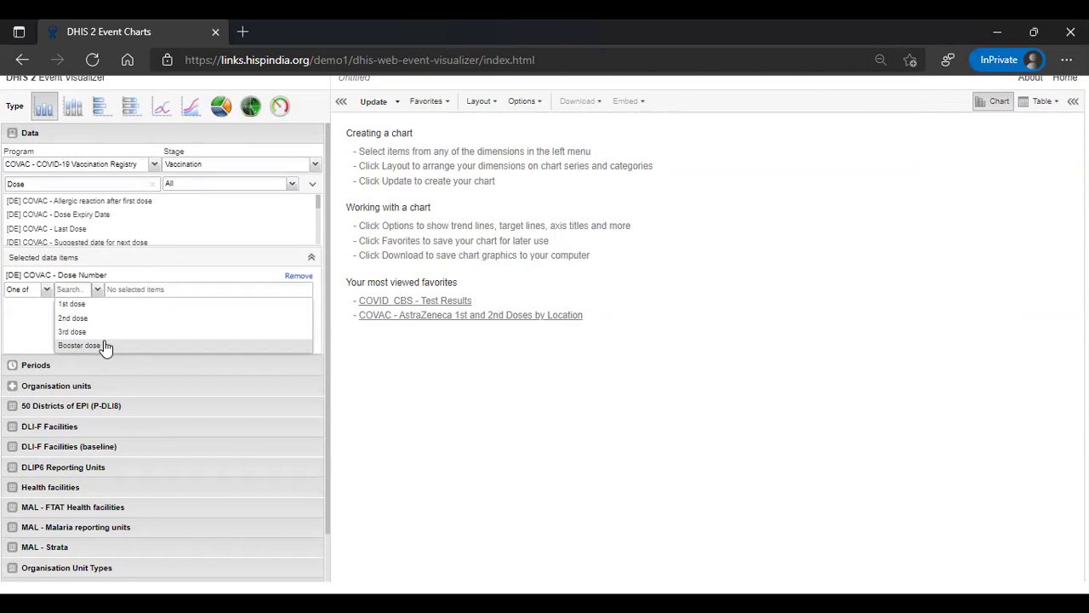
left_click(72, 304)
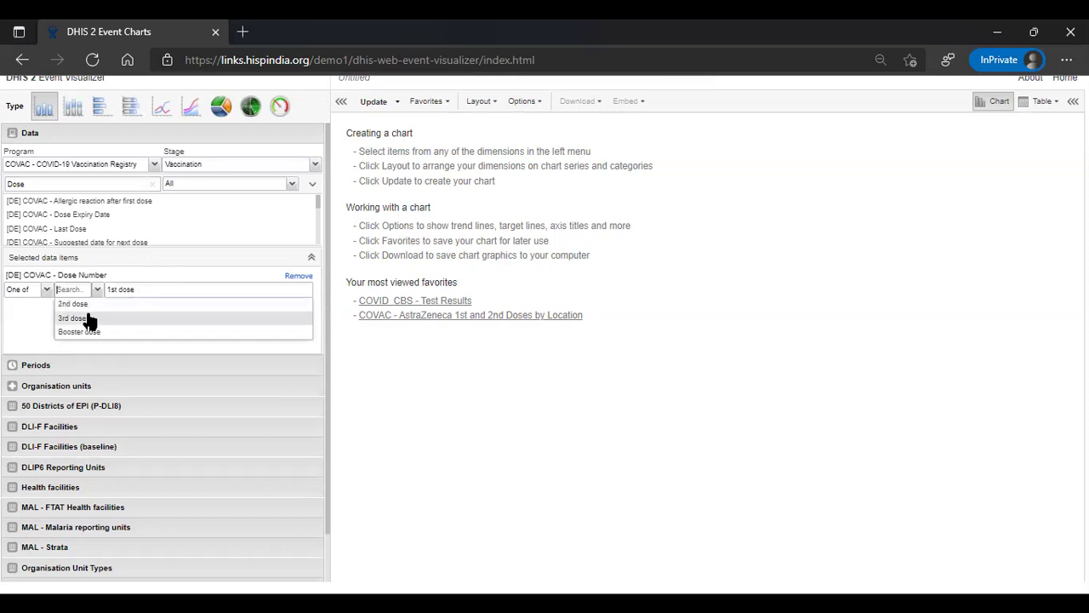
left_click(74, 303)
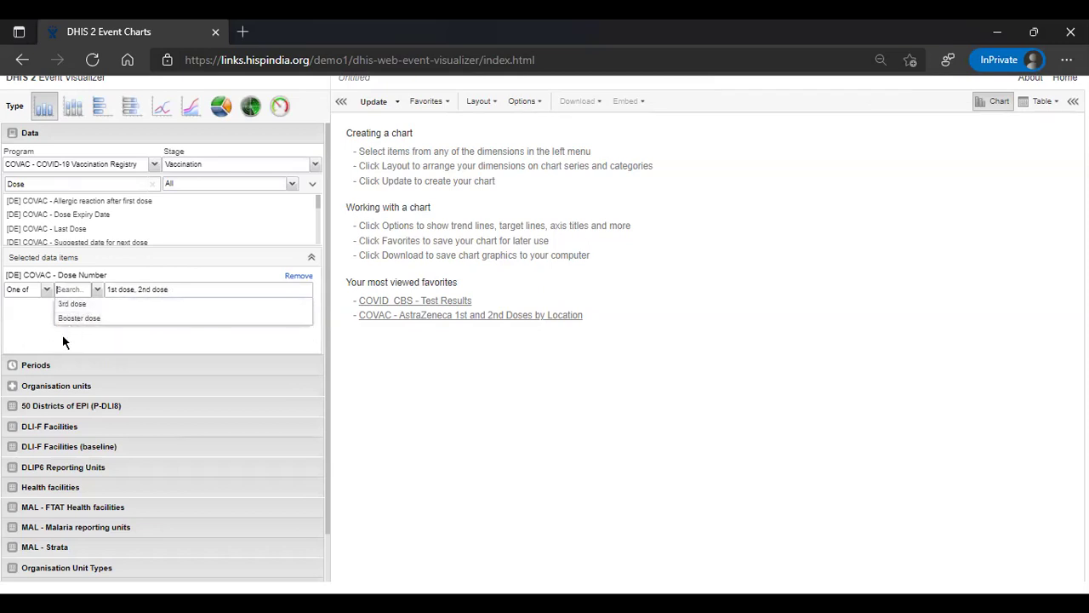
left_click(60, 339)
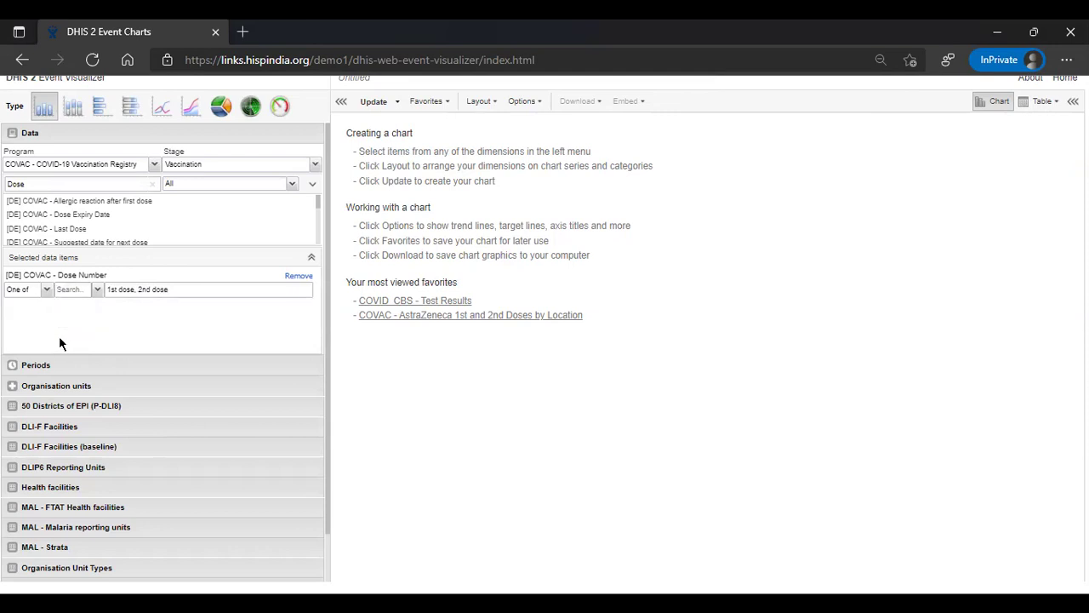
left_click(168, 296)
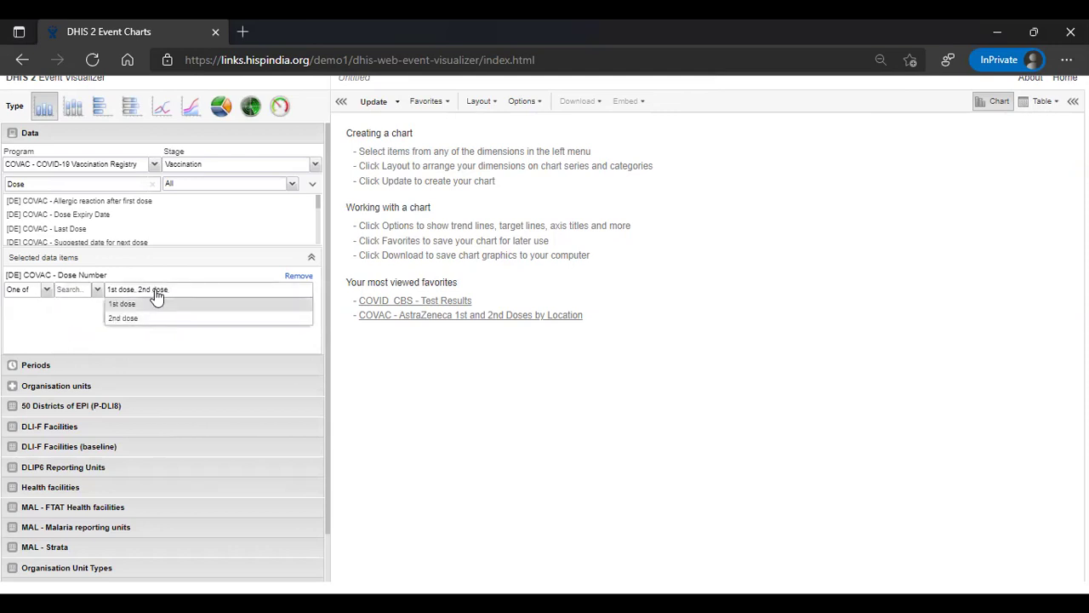
left_click(75, 326)
left_click(170, 300)
left_click(156, 318)
left_click(150, 304)
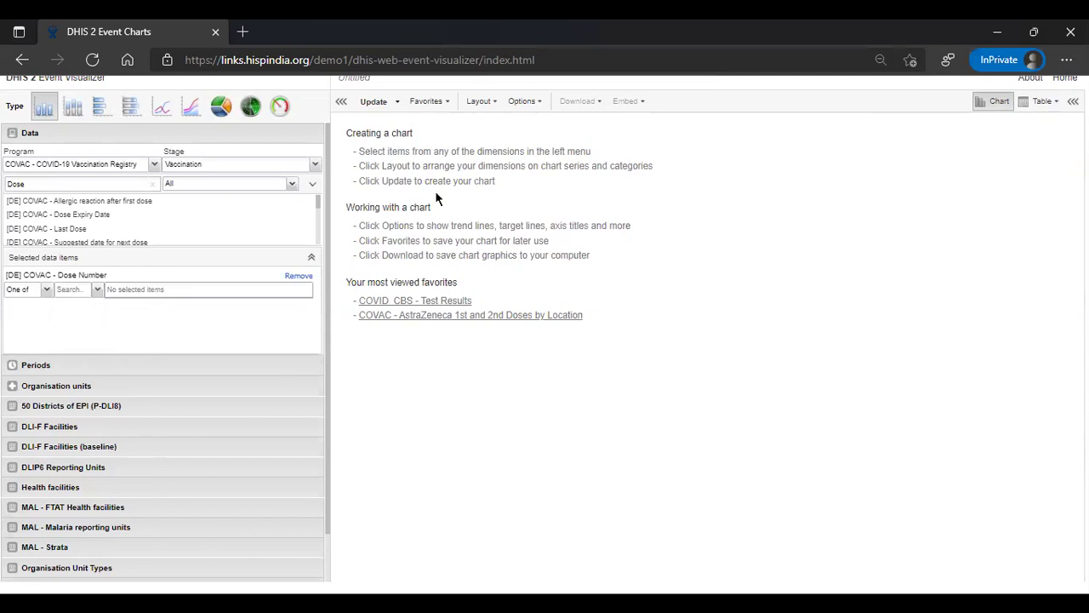
Restrict the Dose Number data item to 1st dose and 2nd dose.
left_click(92, 290)
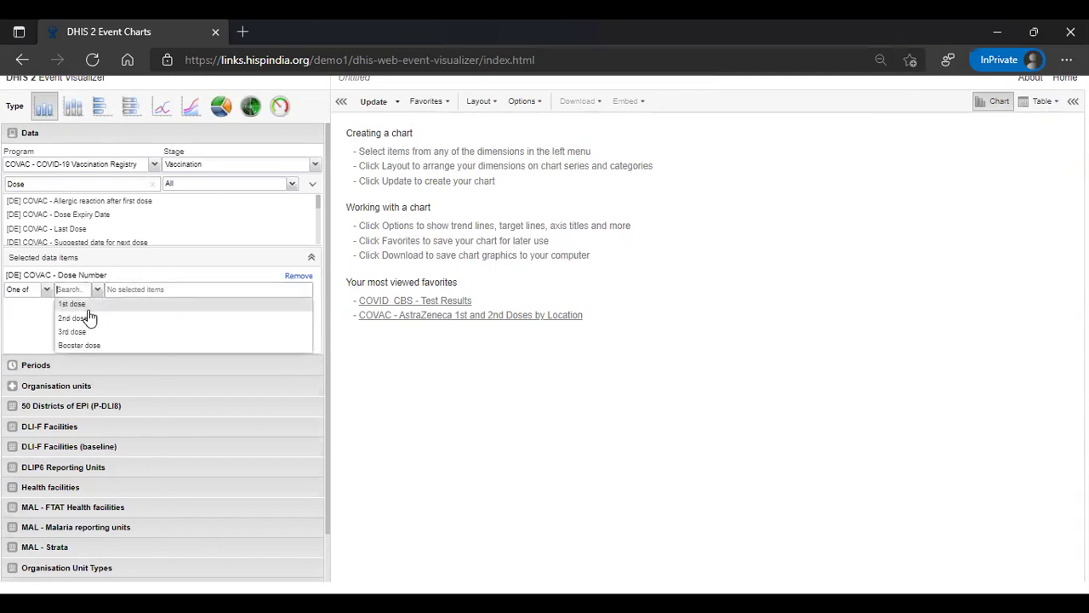
left_click(89, 305)
left_click(88, 308)
left_click(145, 363)
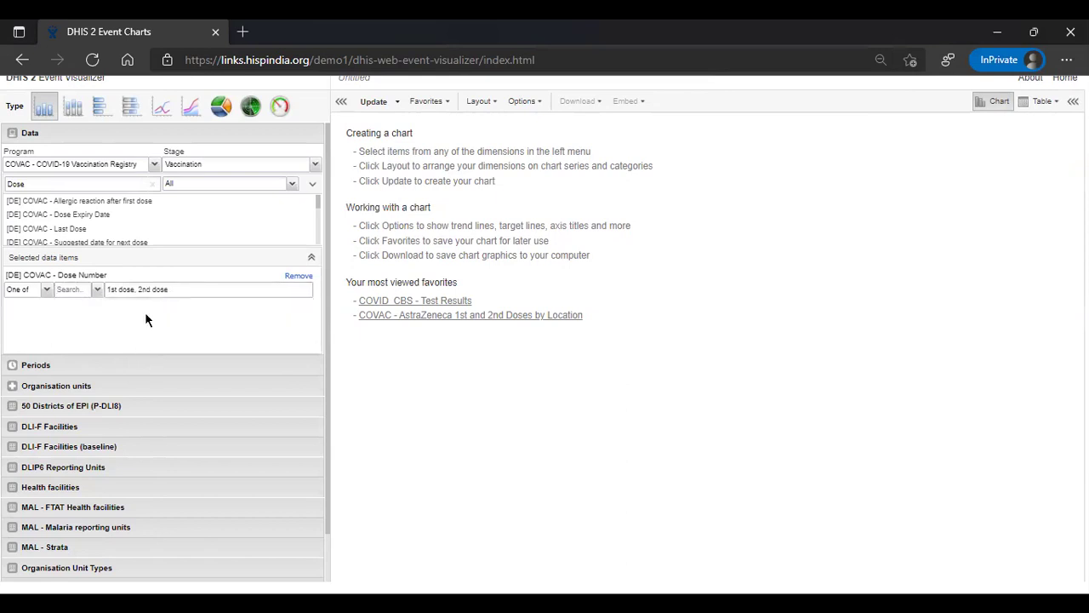
Filter the available data items by "Vaccine Name" and add COVAC - Vaccine Name to the selected data items.
left_click(60, 137)
double_click(49, 183)
type("Vac")
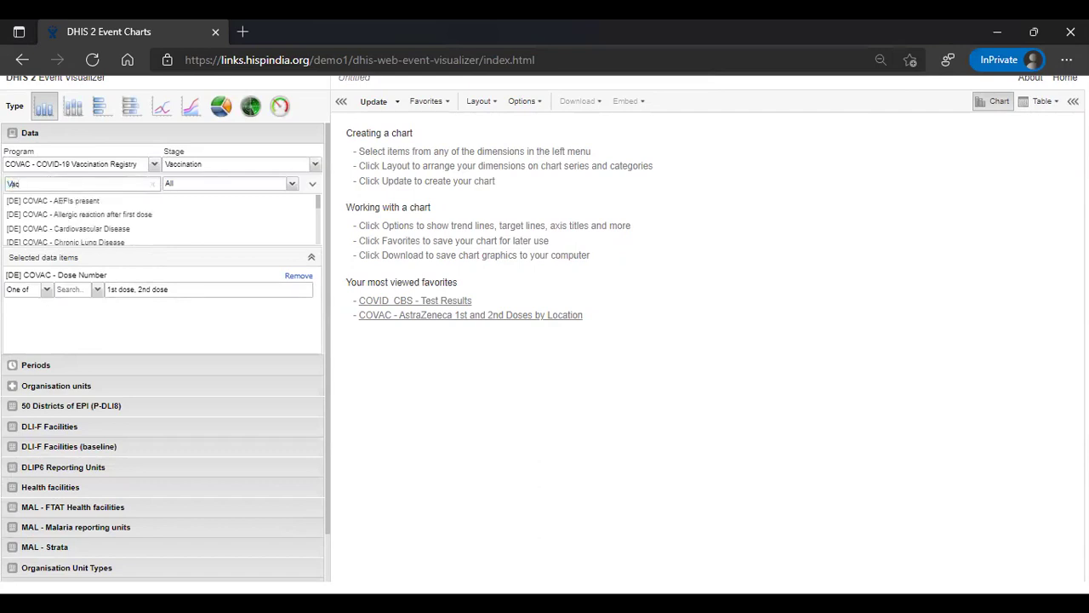
type("cine Name")
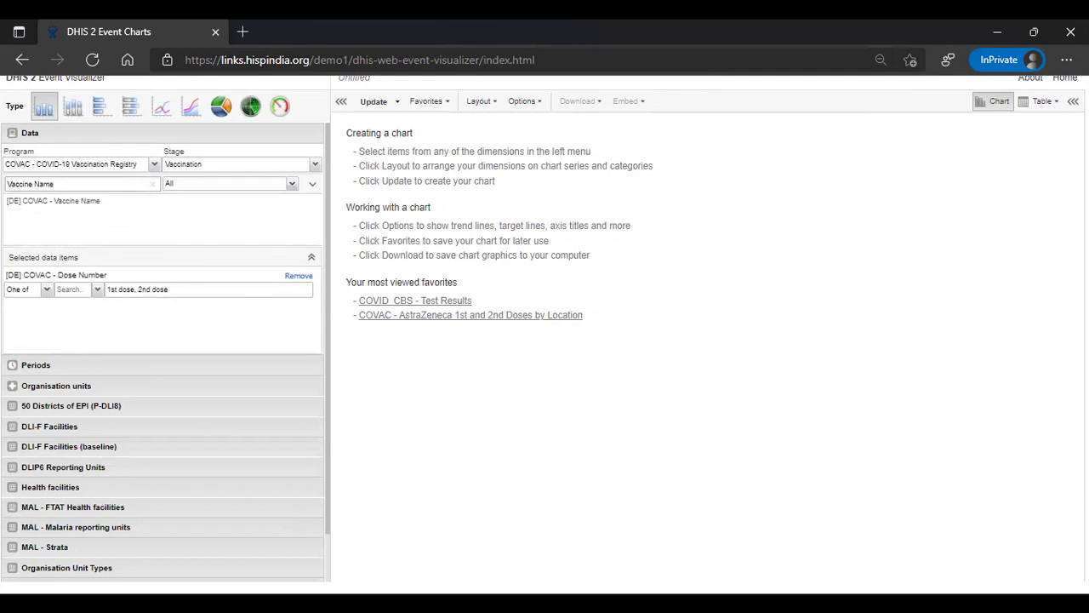
left_click(71, 203)
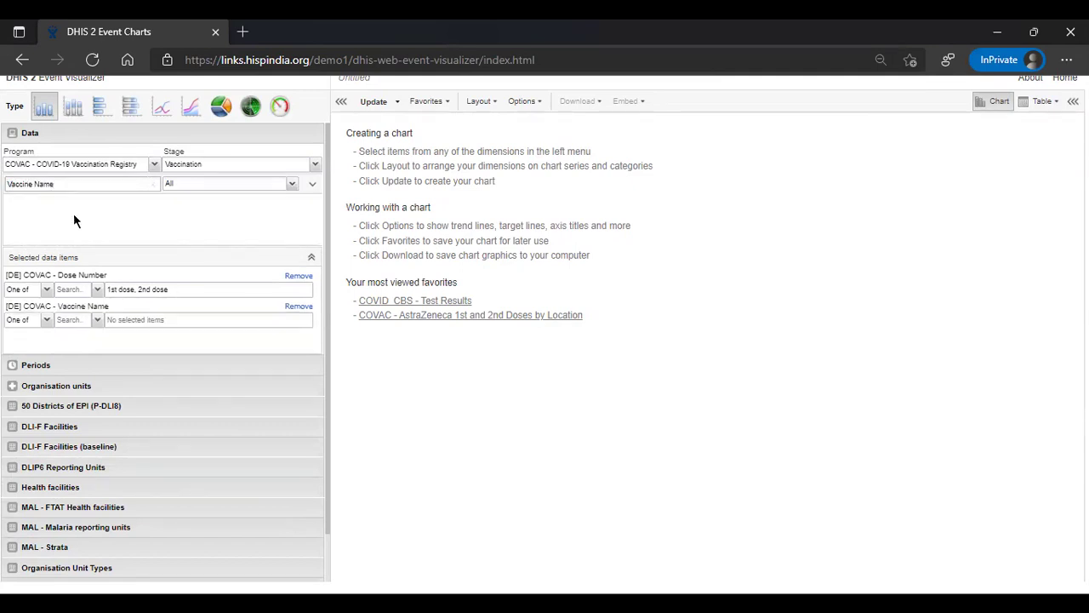
Restrict the Vaccine Name data item to AZD1222 / AstraZeneca.
left_click(98, 324)
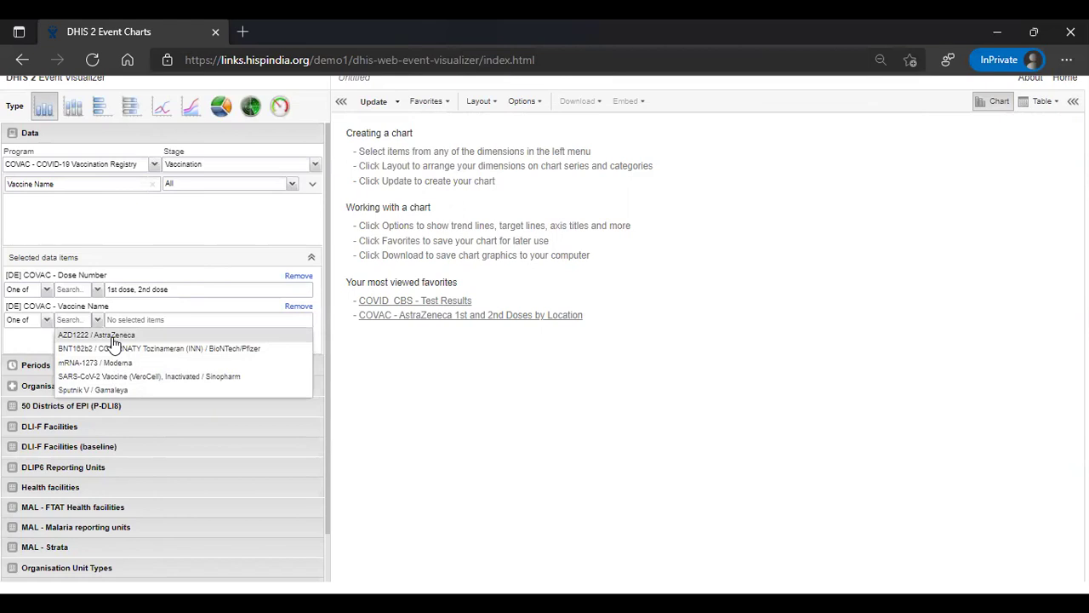
left_click(112, 339)
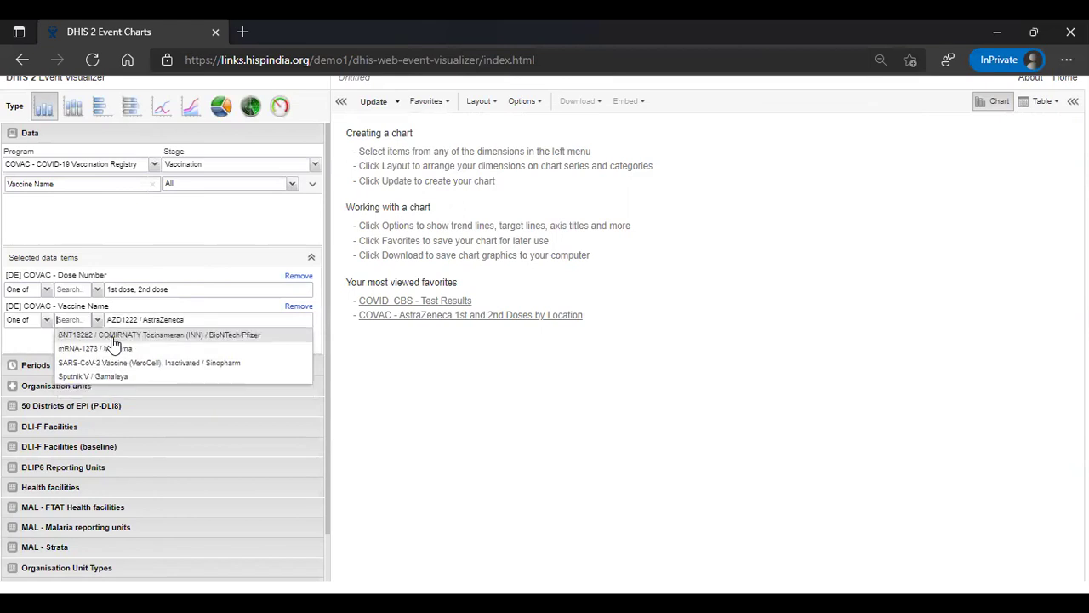
left_click(25, 353)
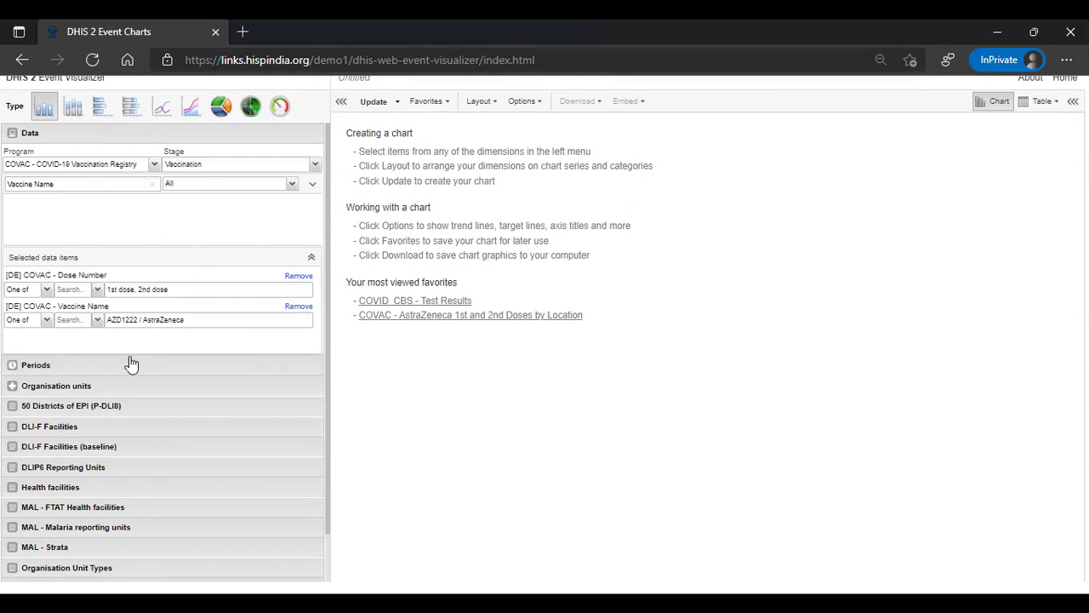
Switch the period mode to Fixed and relative periods, and select This year in place of Last 12 months.
left_click(47, 366)
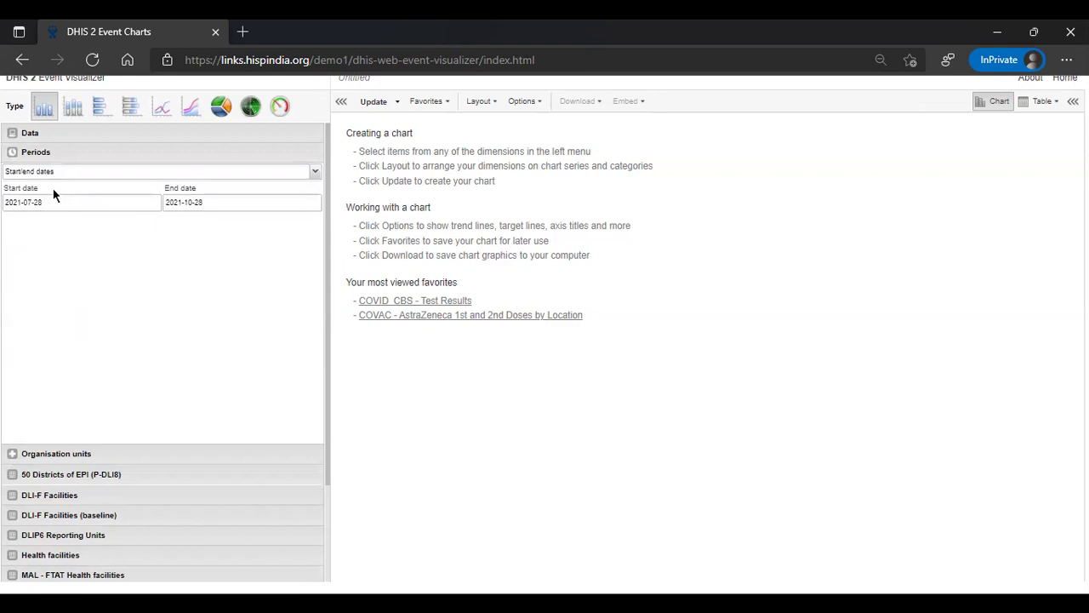
left_click(51, 171)
left_click(53, 186)
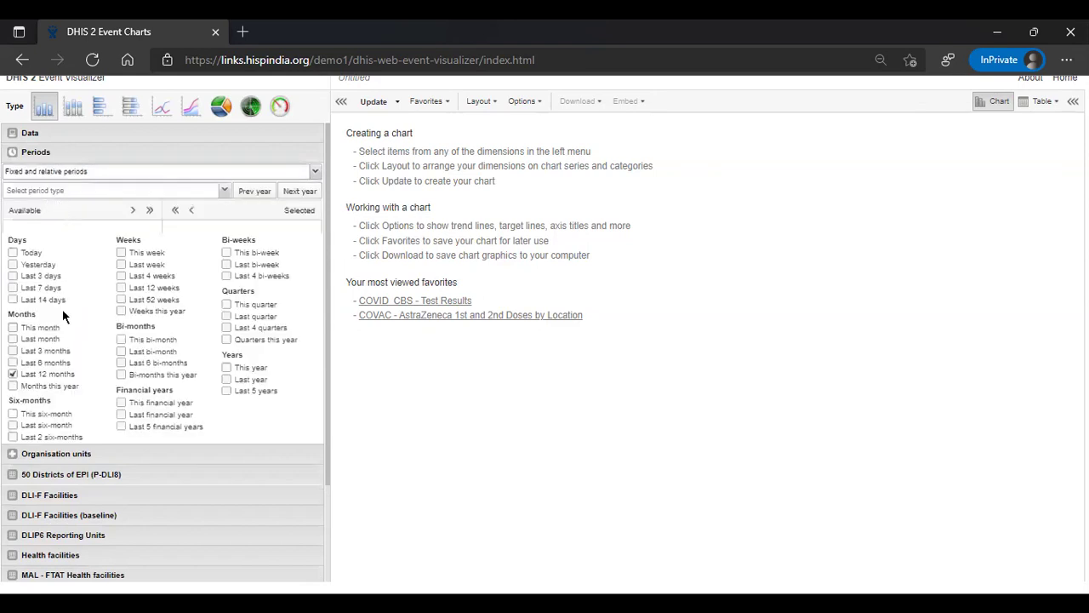
left_click(53, 375)
left_click(251, 369)
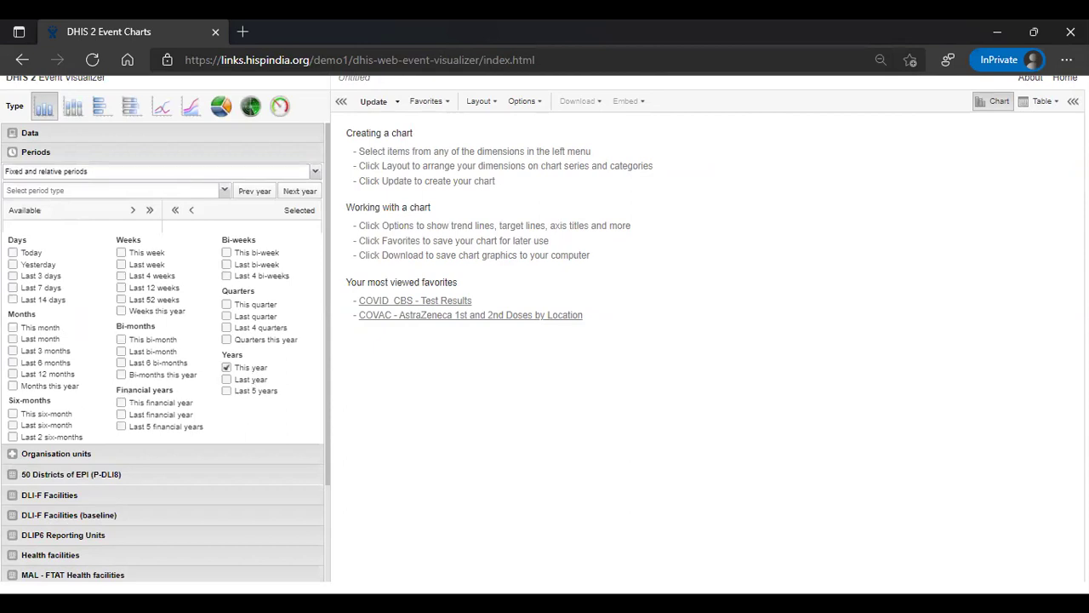
Examine the organisation unit hierarchy by expanding 01 Vientiane Capital and its 0001 CH Mahosot unit.
left_click(101, 454)
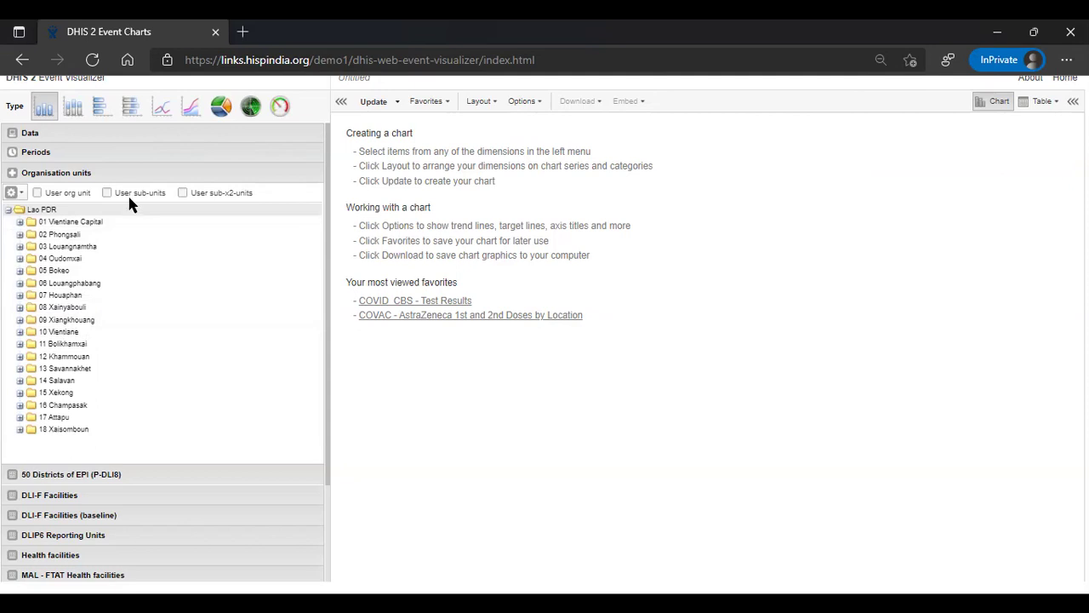
left_click(20, 222)
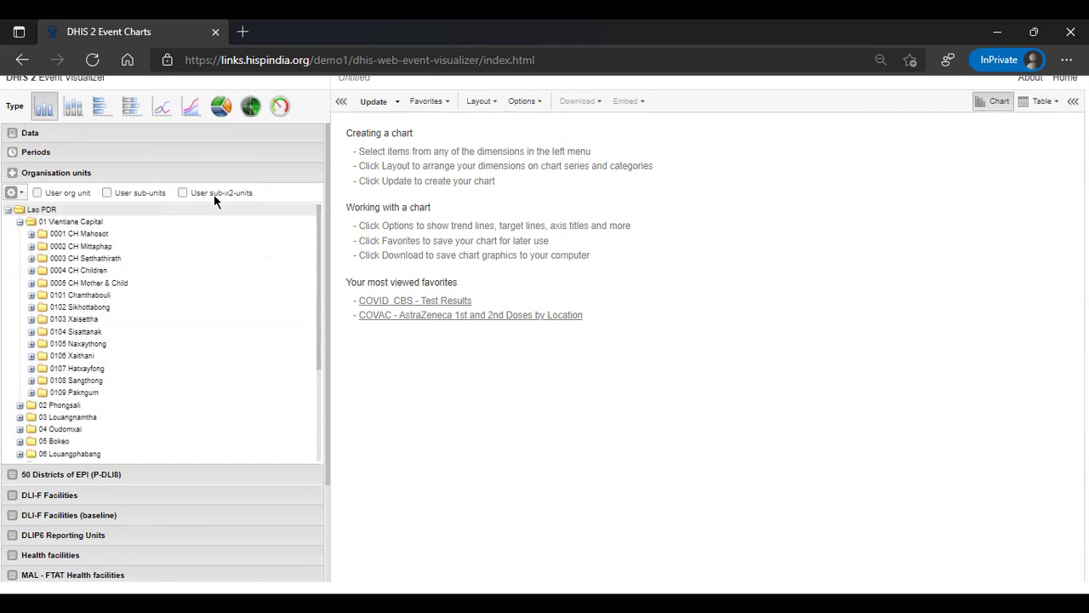
left_click(31, 234)
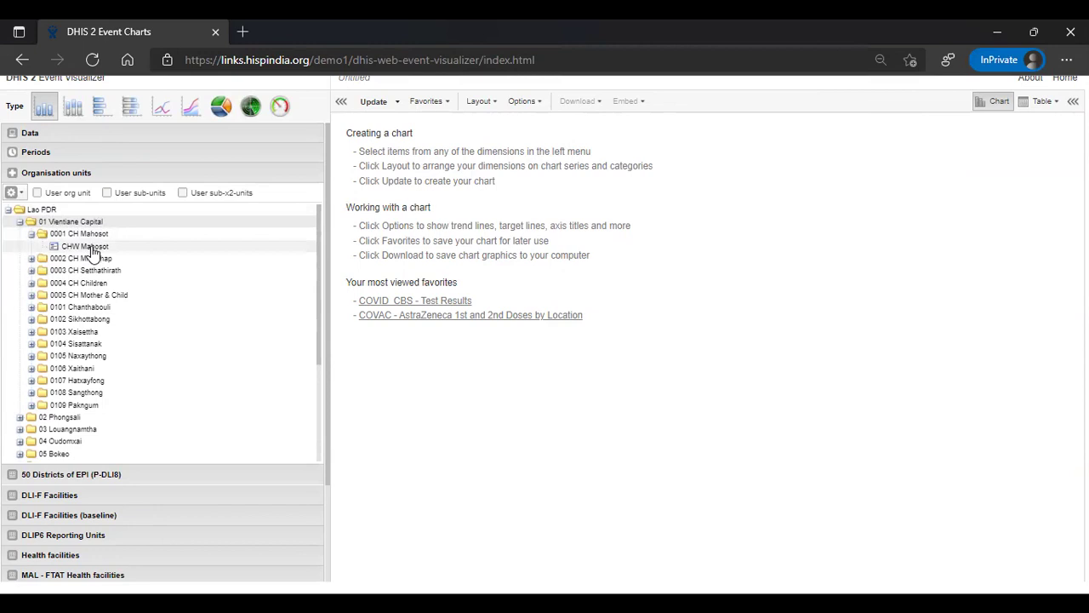
Collapse the Lao PDR organisation unit tree and select User sub-units for the chart.
left_click(107, 193)
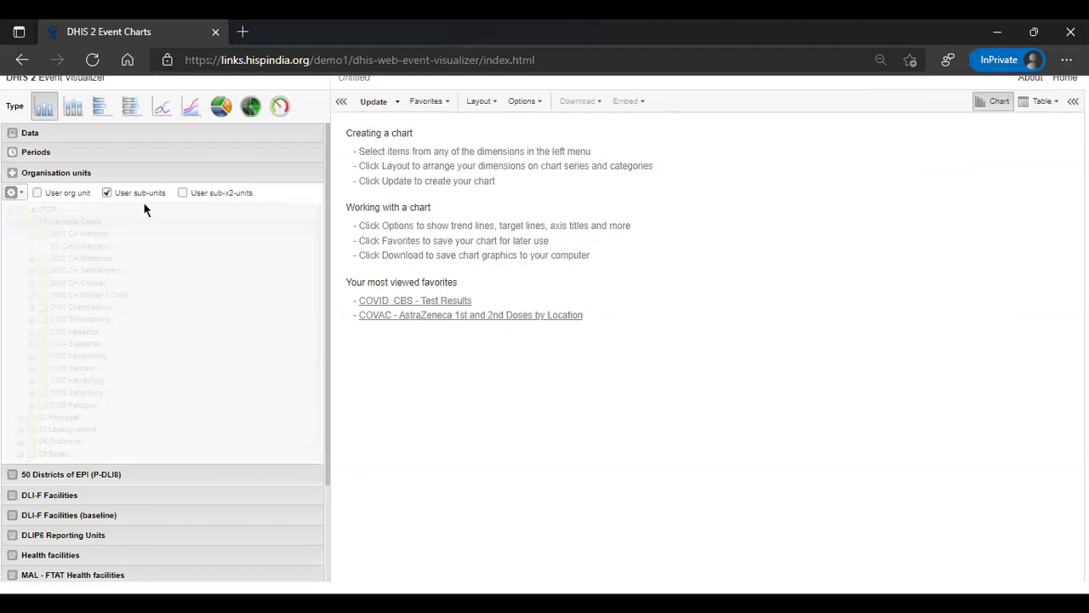
left_click(135, 192)
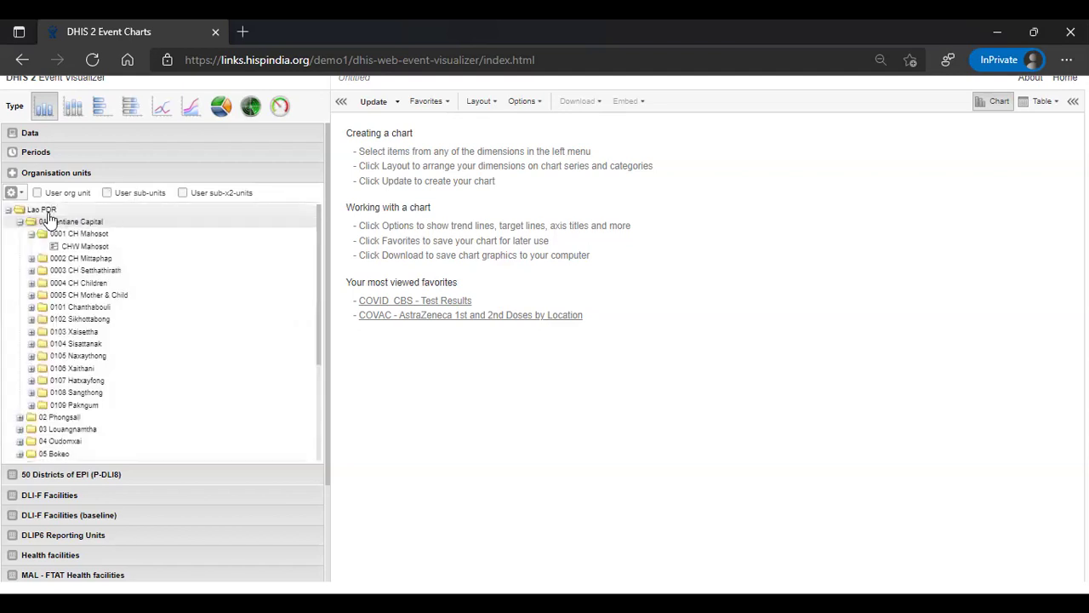
left_click(9, 210)
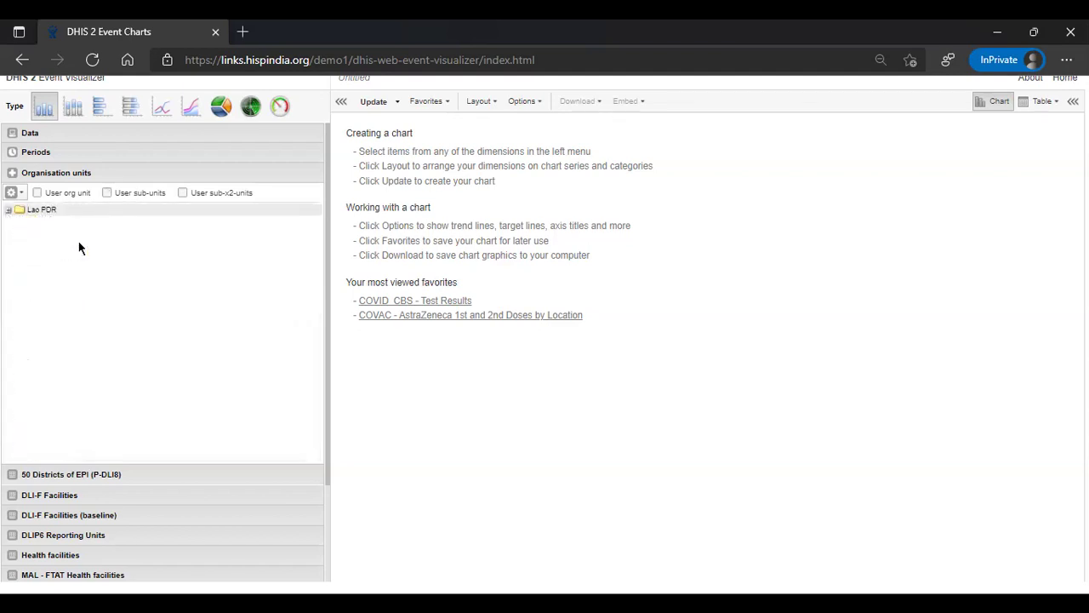
left_click(137, 192)
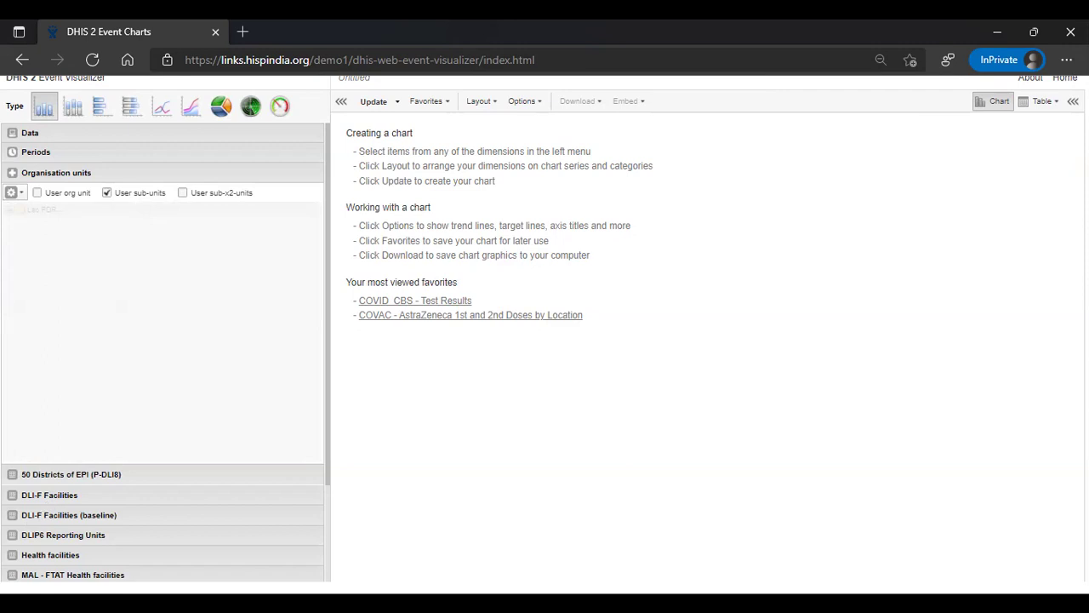
Review the data items, periods and organisation units selected for the chart.
left_click(38, 132)
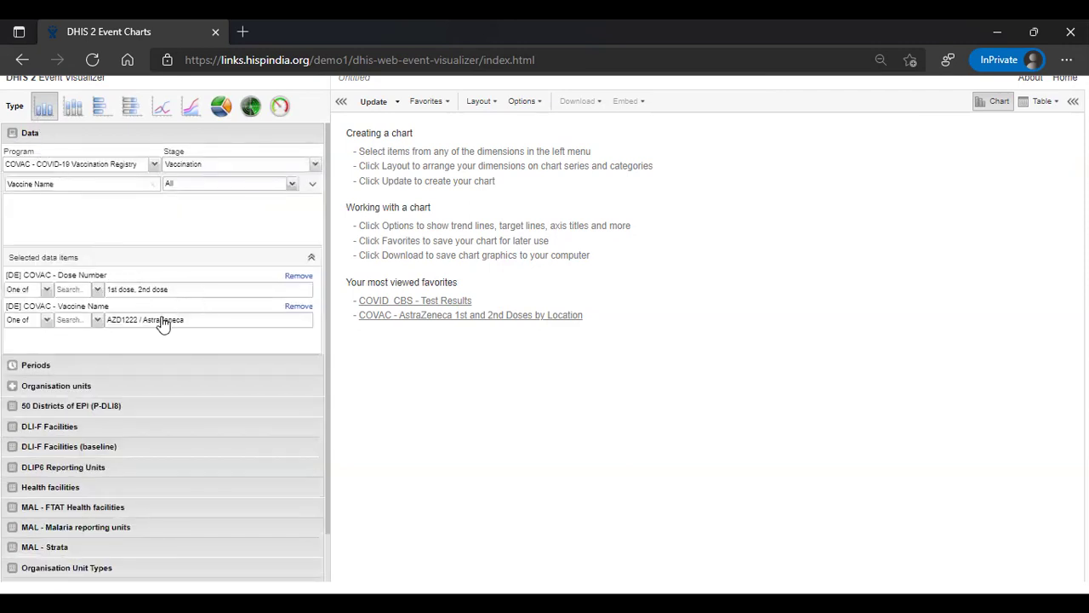
left_click(62, 365)
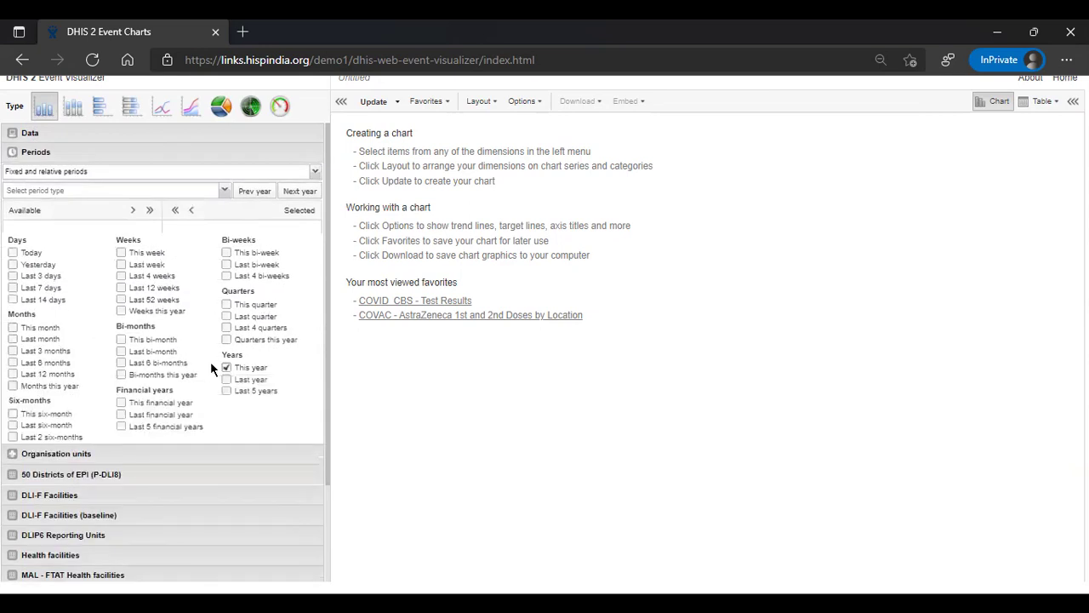
left_click(62, 454)
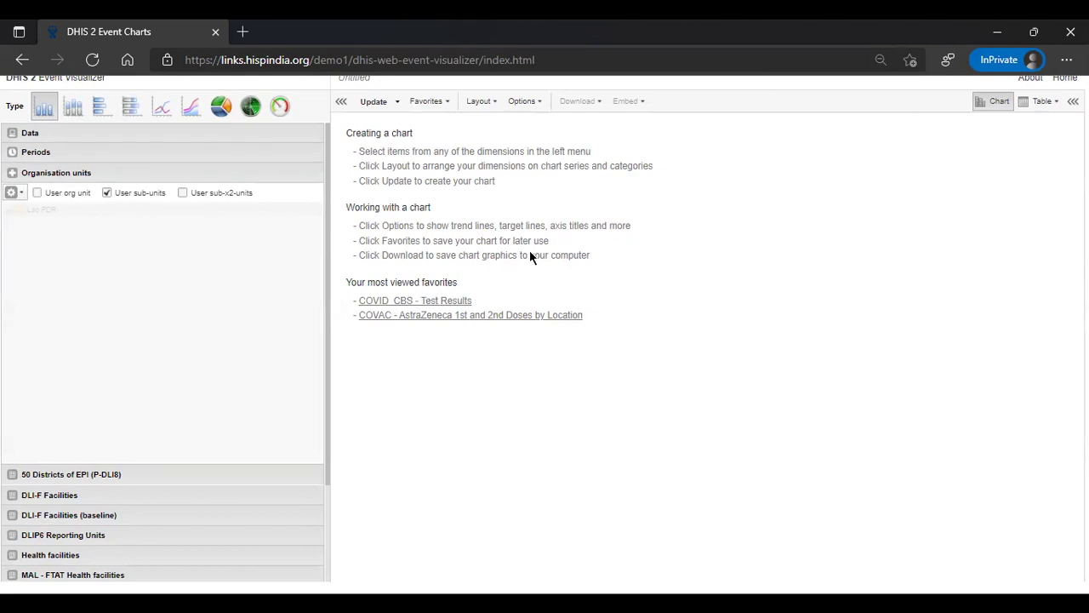
Lay out the chart with Organisation units as category, Dose Number as series, and Periods and Vaccine Name as filters, and generate it.
left_click(479, 103)
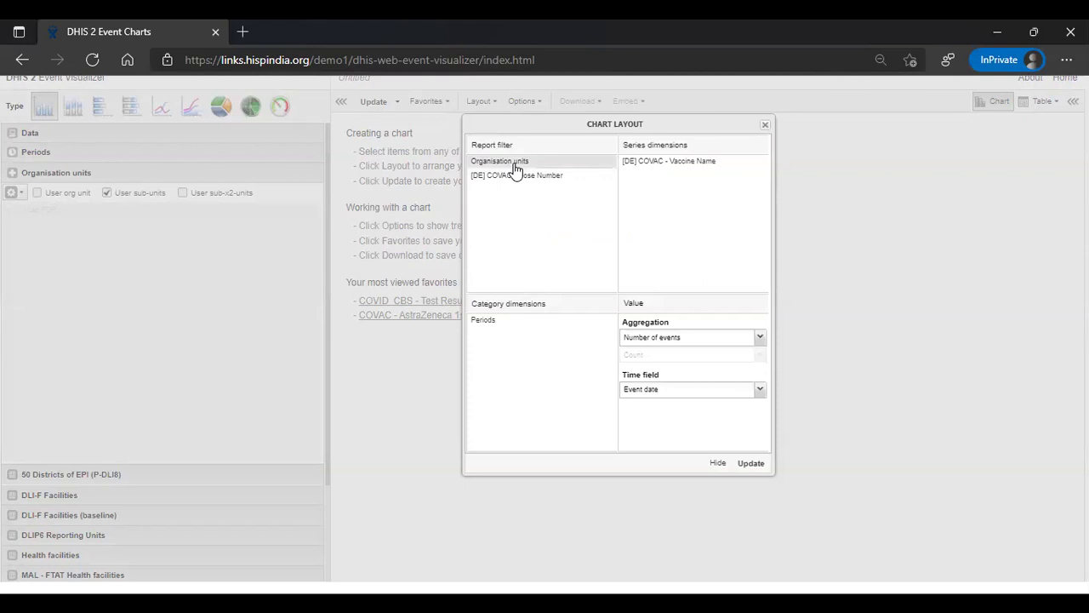
left_click_drag(514, 169, 559, 355)
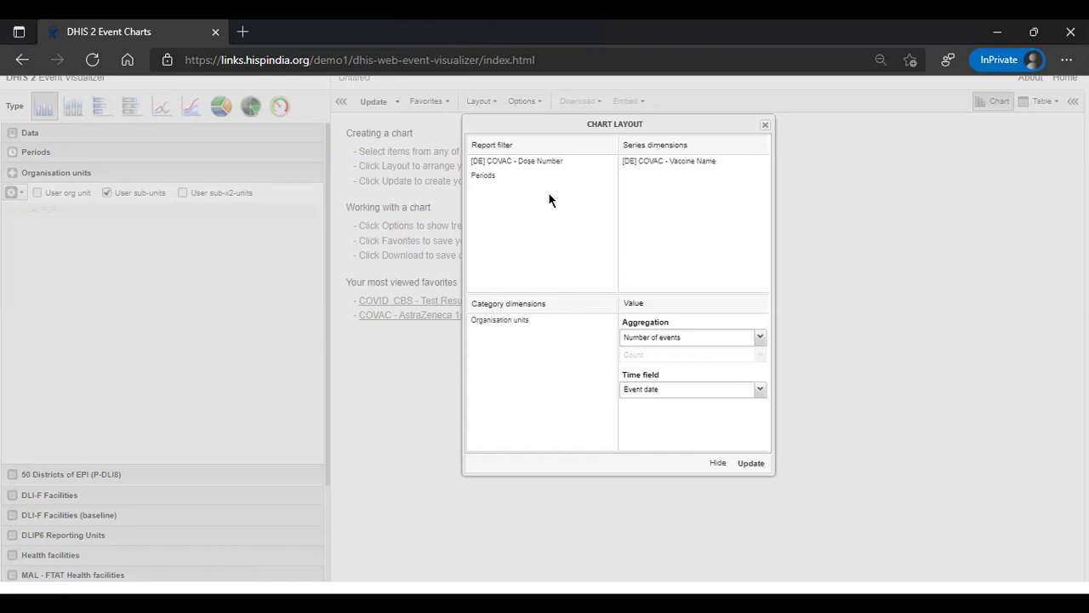
left_click_drag(543, 162, 671, 194)
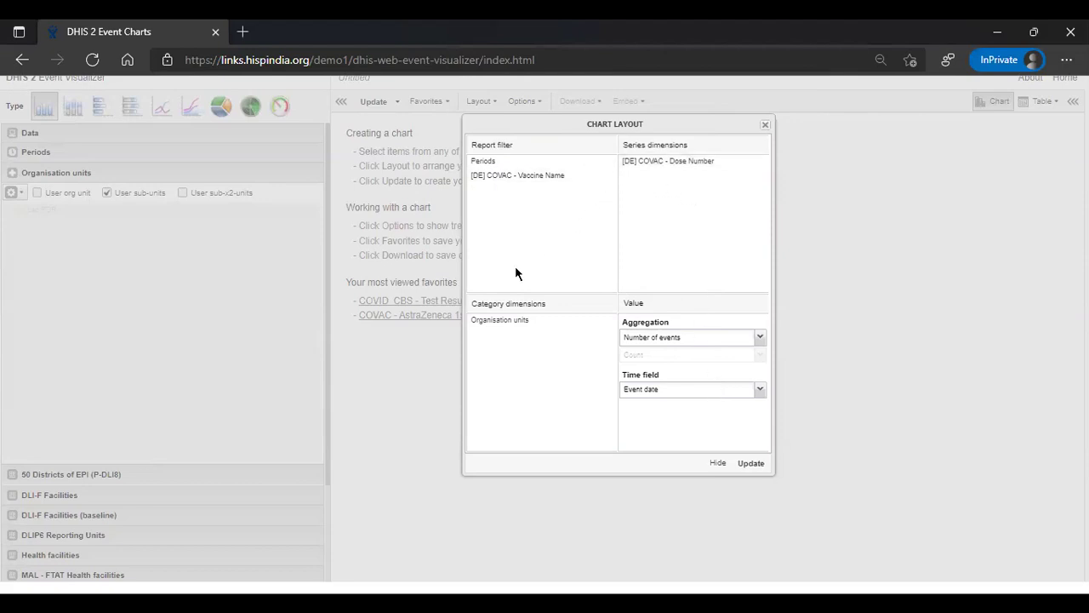
left_click(752, 463)
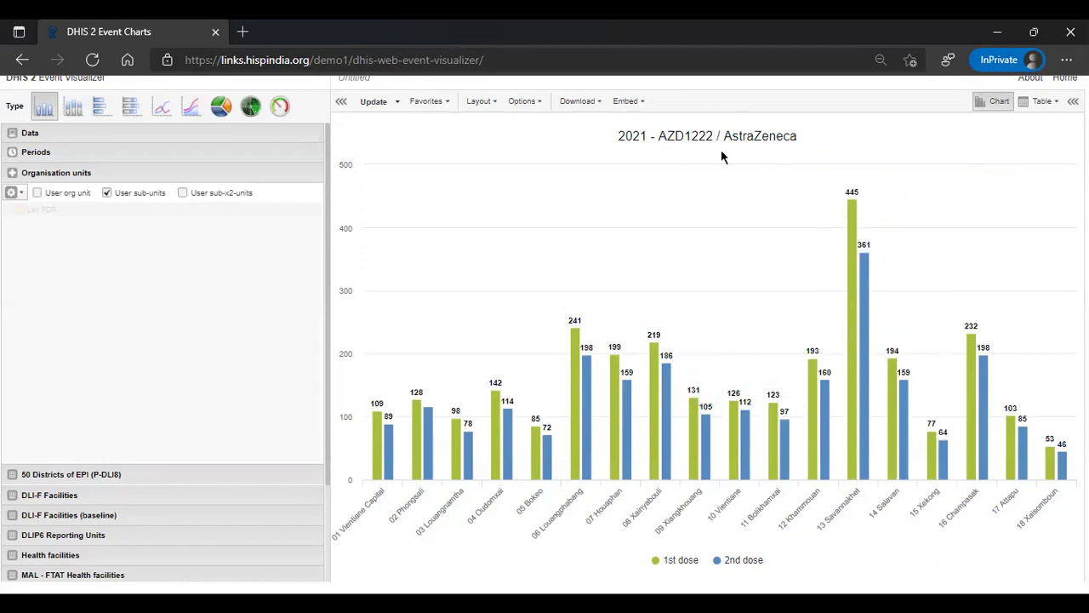
Recheck the data items and organisation units behind the chart, and set its sort order to Low to high.
left_click(39, 134)
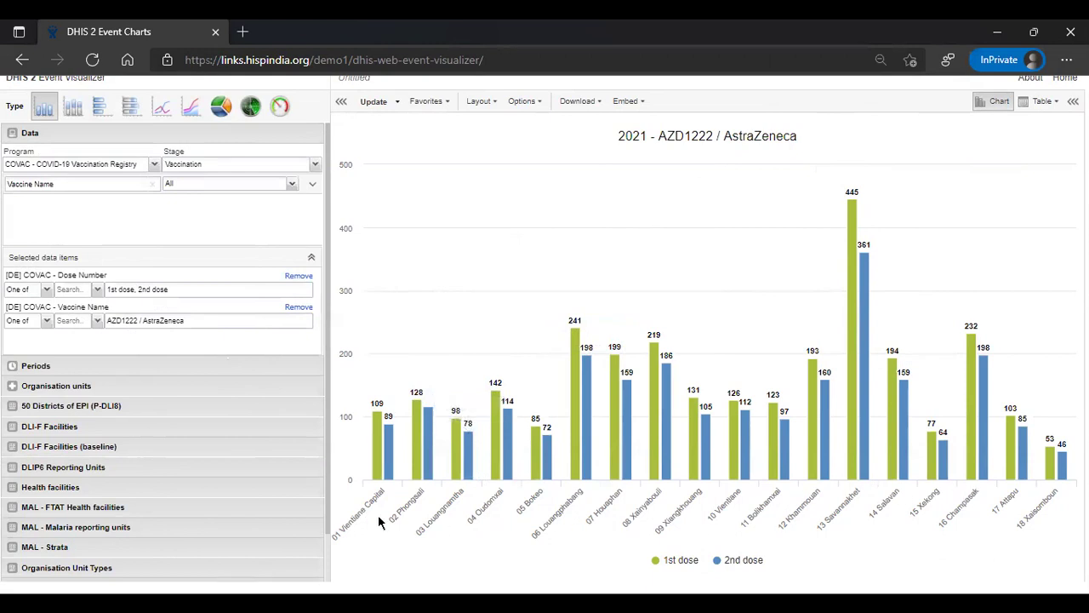
left_click(70, 386)
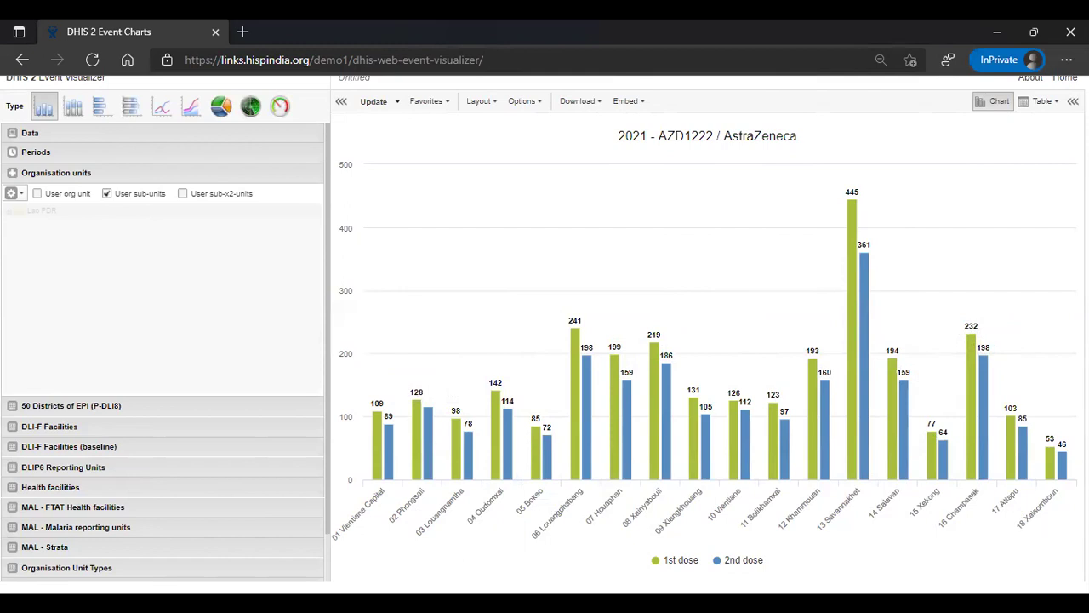
left_click(526, 101)
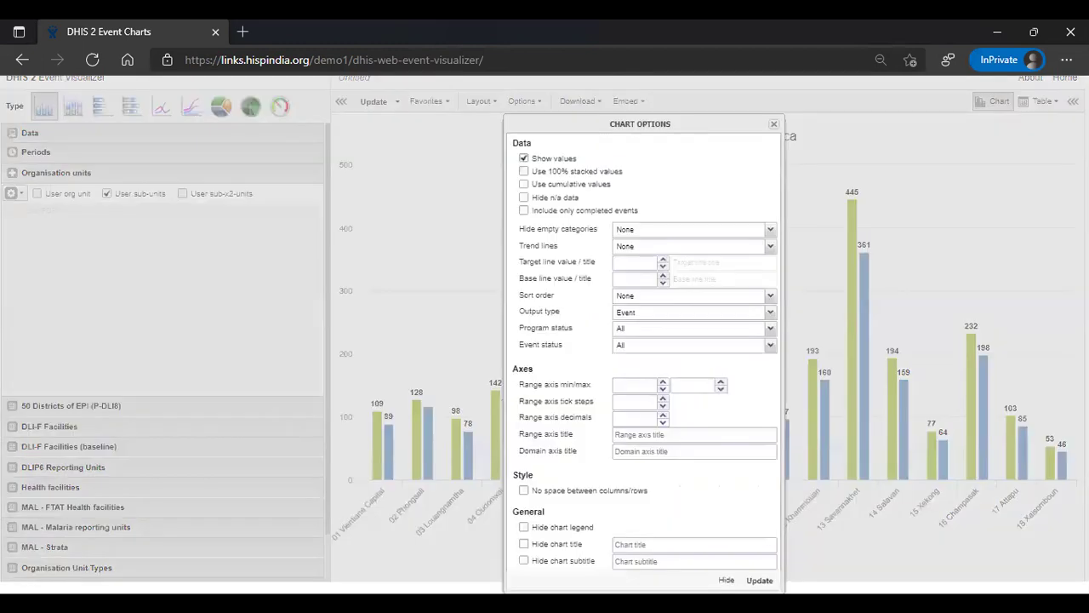
left_click(636, 300)
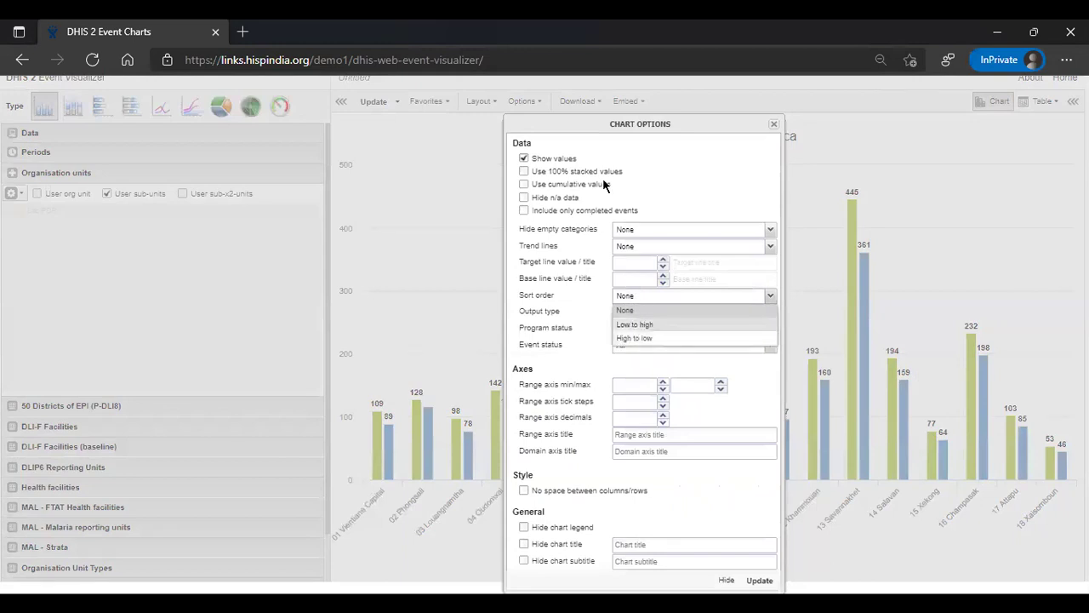
left_click(637, 324)
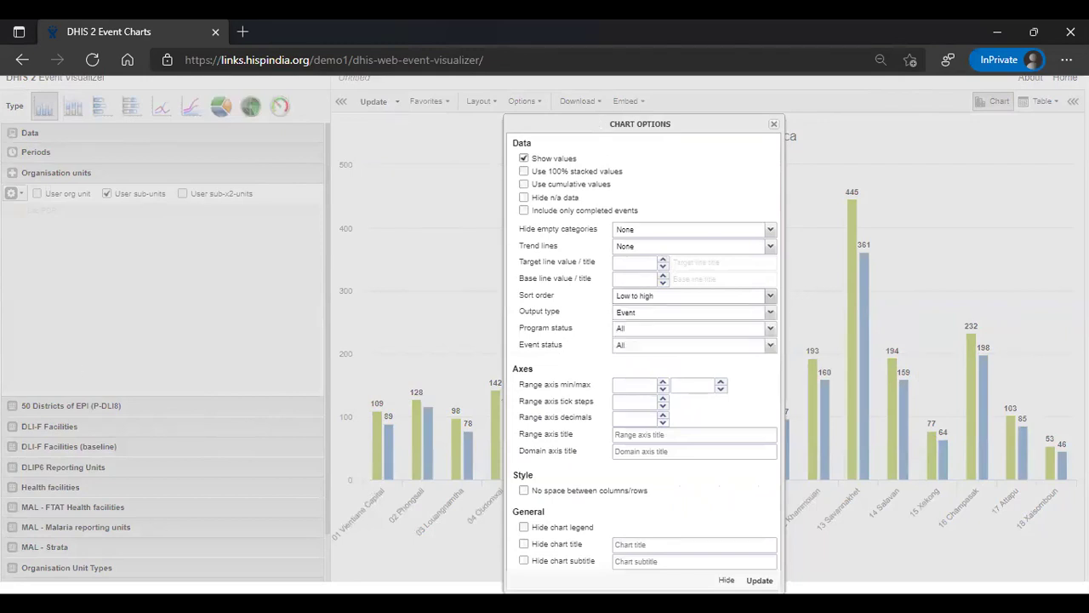
Title the range axis Dose Number, the domain axis Organisation Units / Location and the chart AstraZeneca 1st and 2 Dose by Location, and update.
left_click(644, 435)
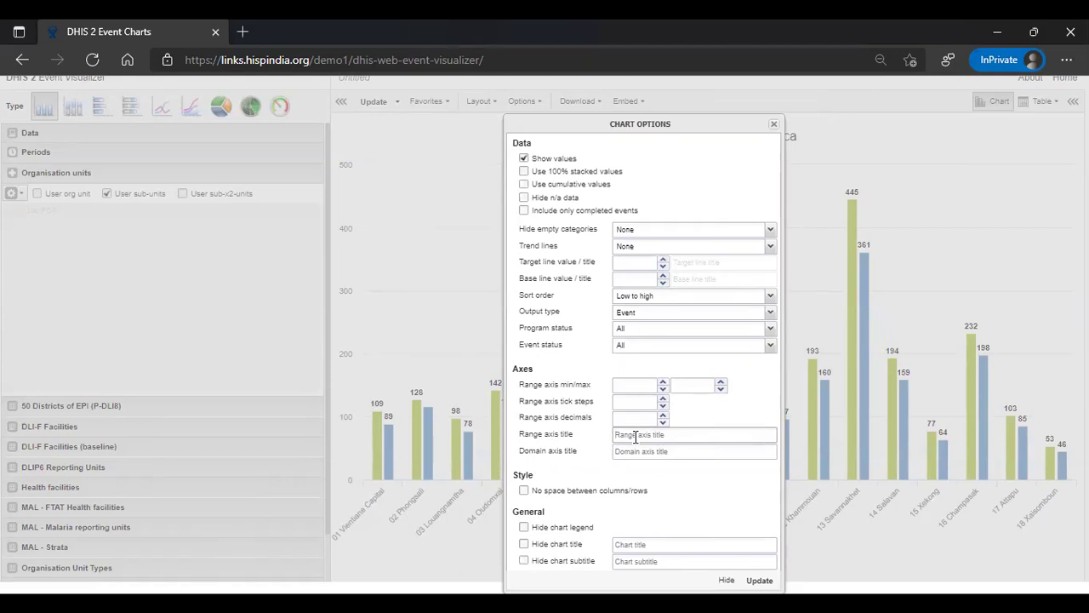
type("Dose Number")
left_click(680, 450)
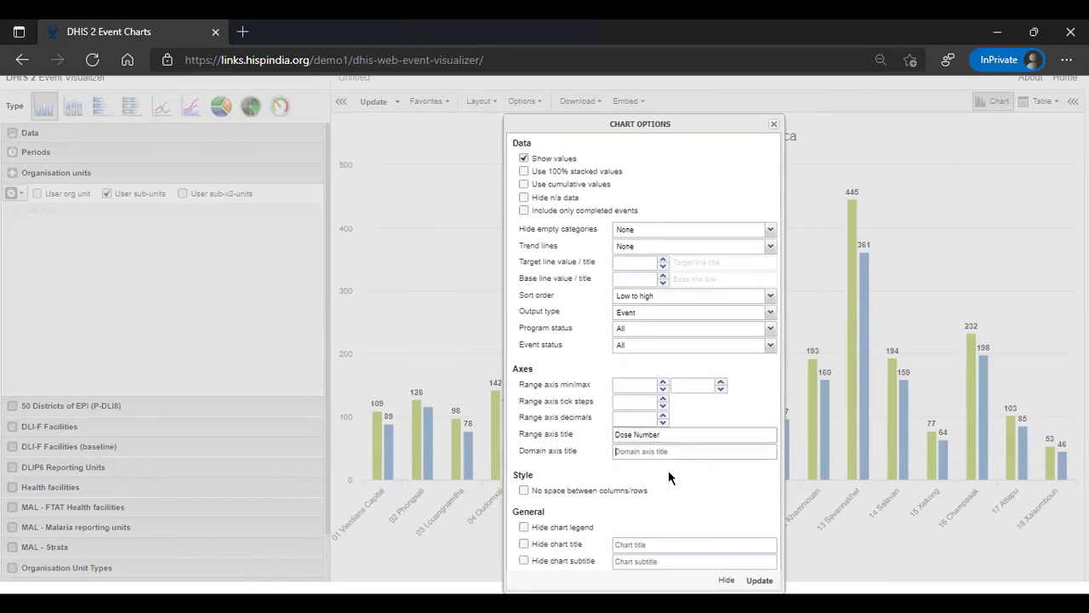
type("Organisatio ")
type(" Units / Location")
left_click(640, 542)
type("A")
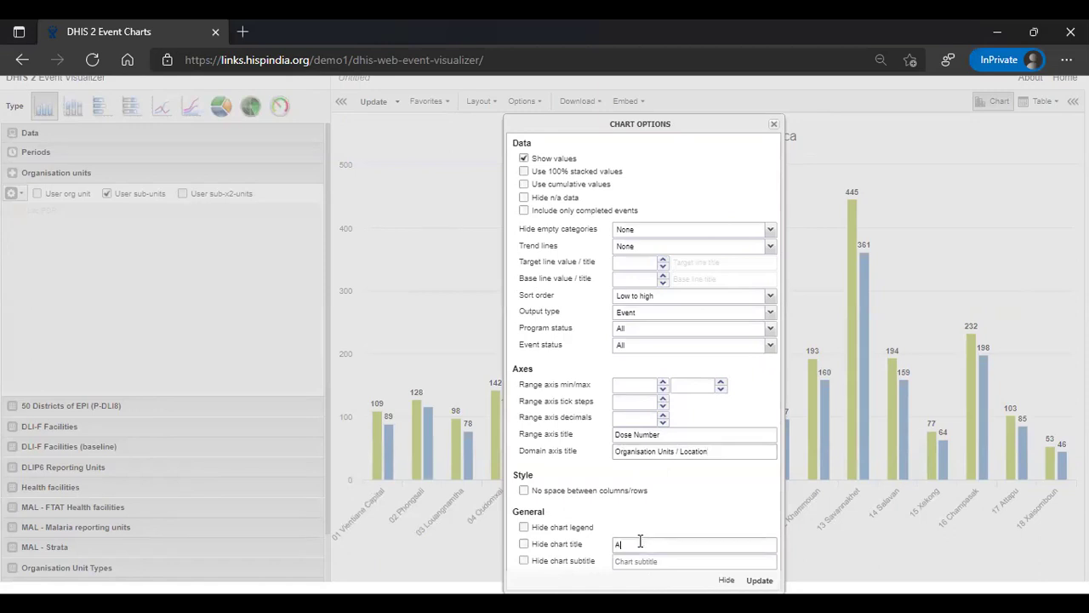
type("straZeneca 1st and 2 Dose by Location")
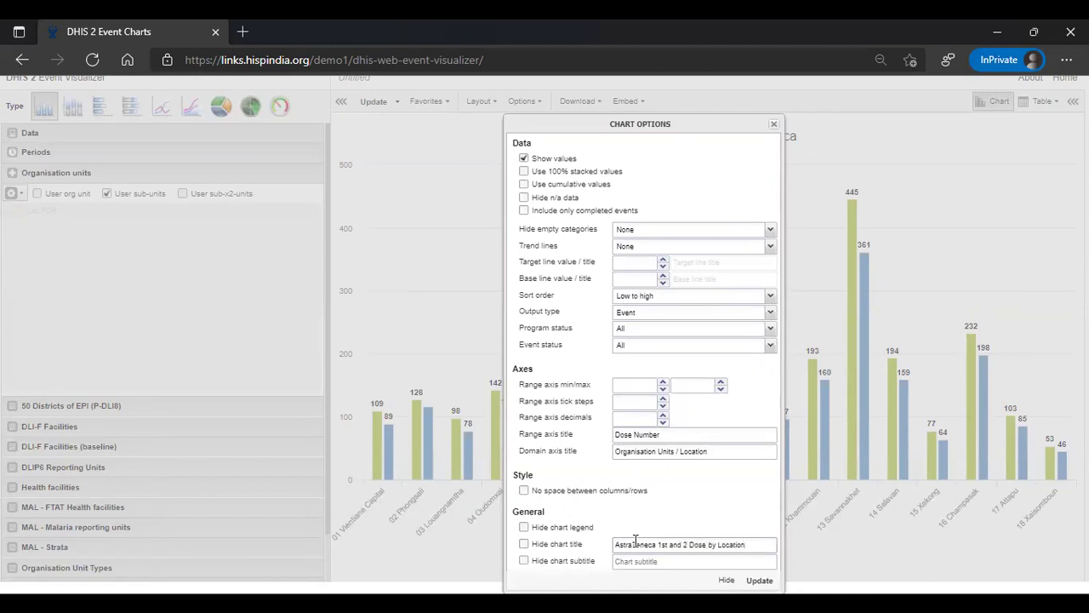
left_click(760, 579)
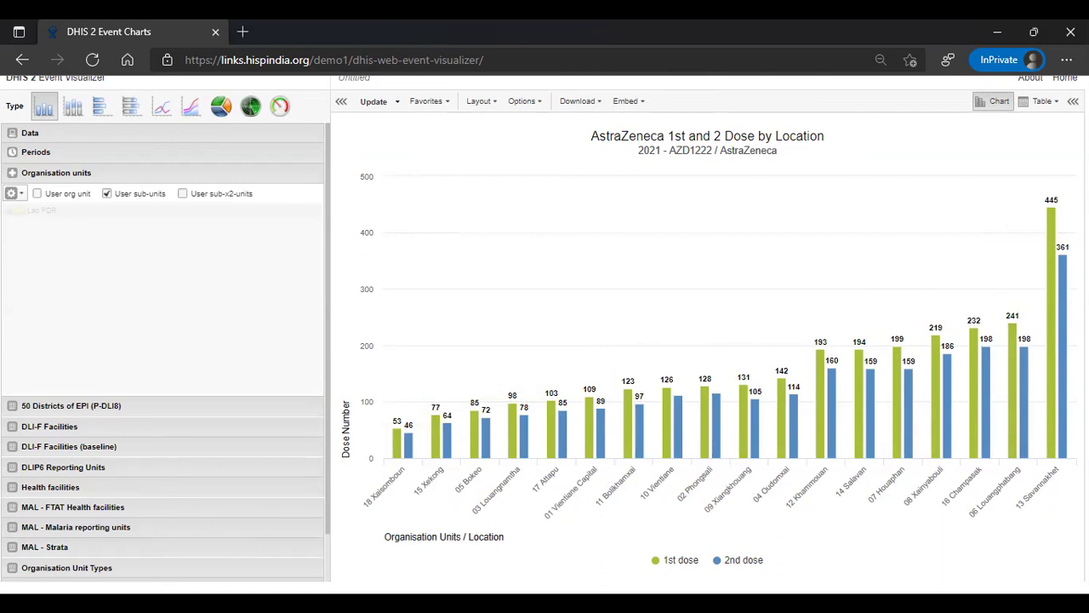
Save the chart as the favorite Event Visualiser - AstraZeneca and download it as a PNG image.
left_click(428, 107)
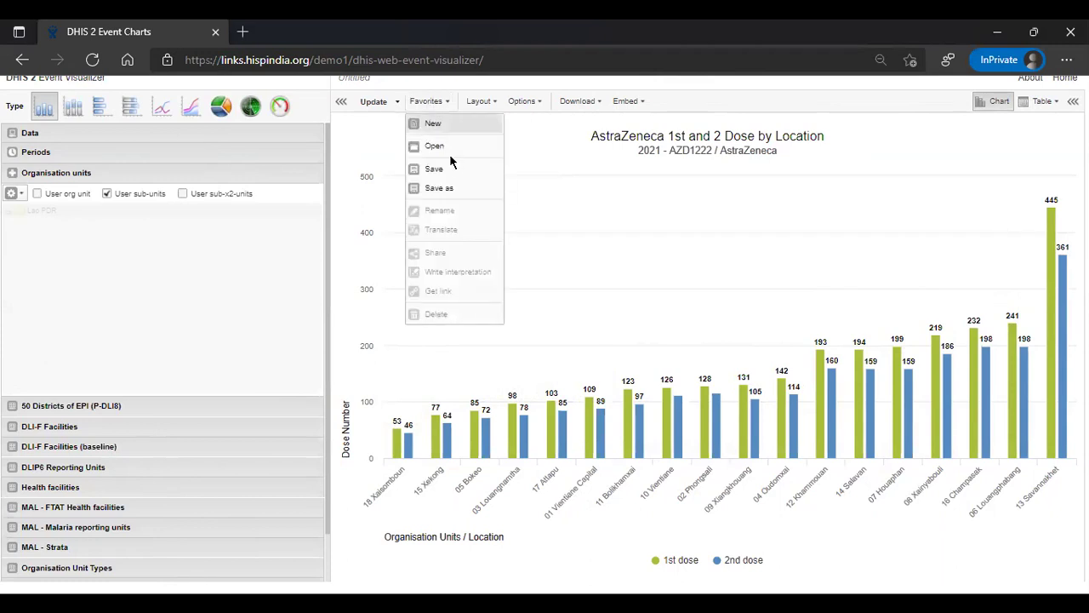
left_click(449, 174)
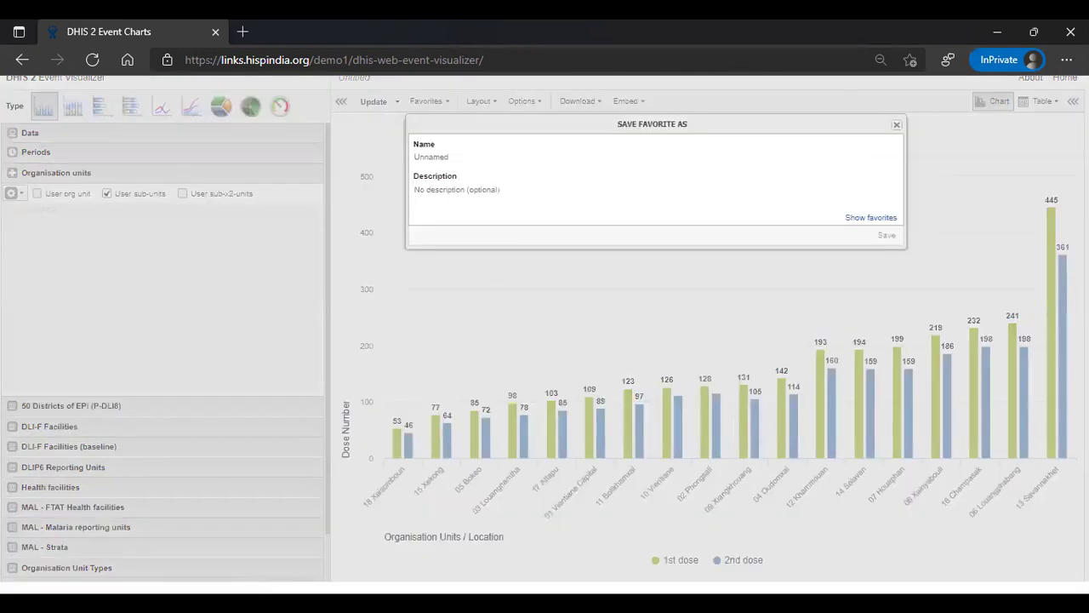
type("Event Visualiser - AstraZeneca")
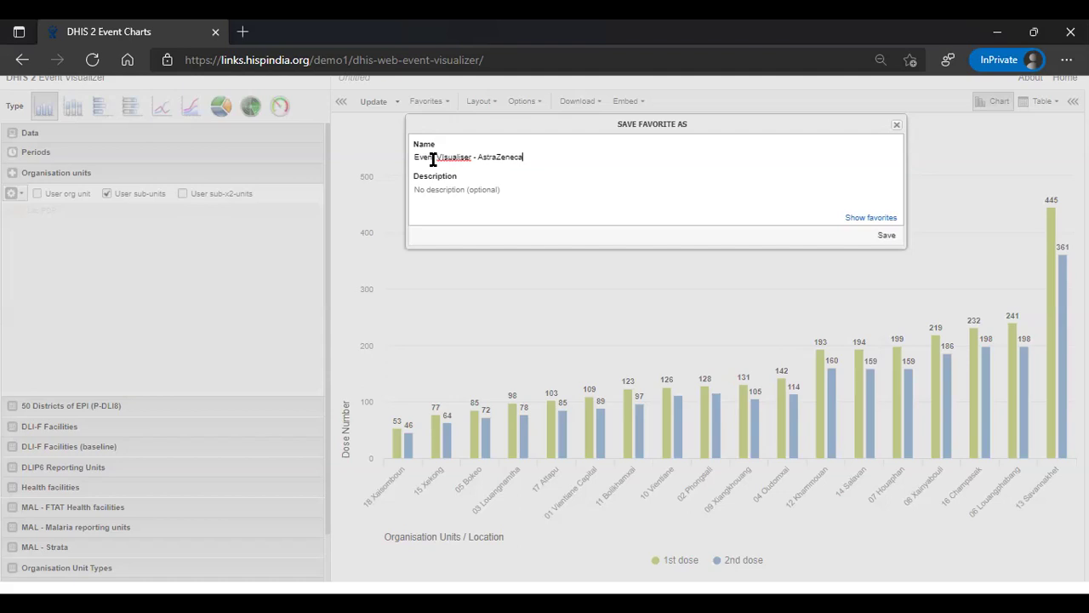
left_click(878, 241)
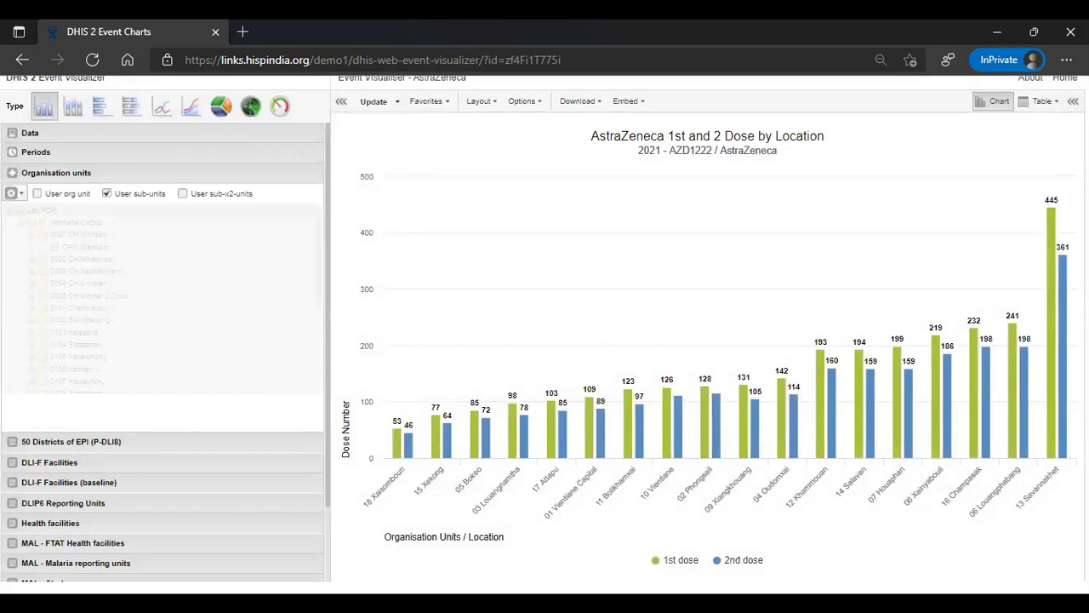
left_click(593, 103)
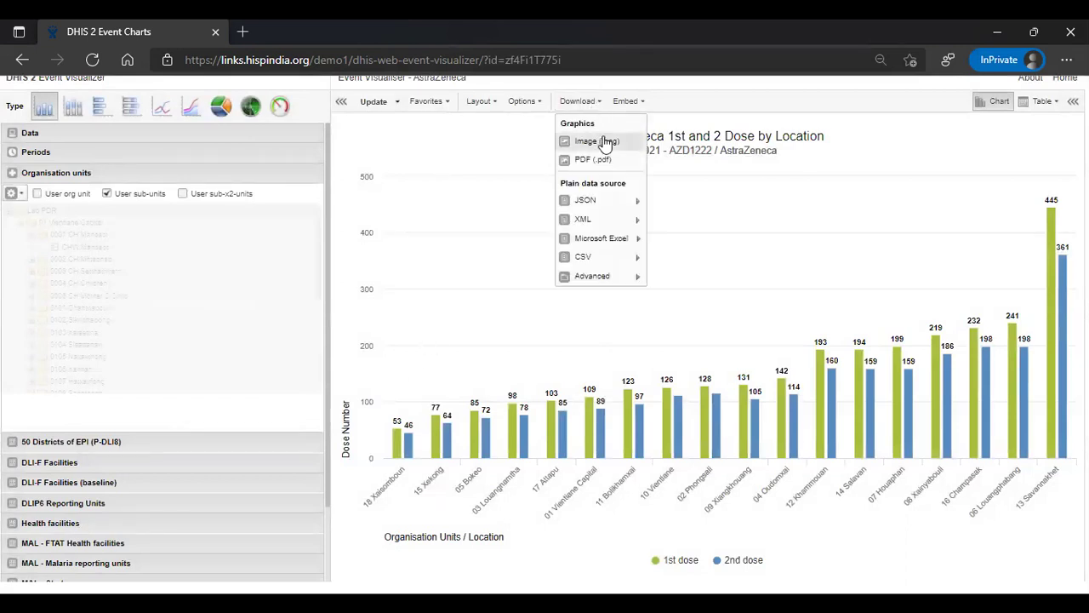
left_click(602, 142)
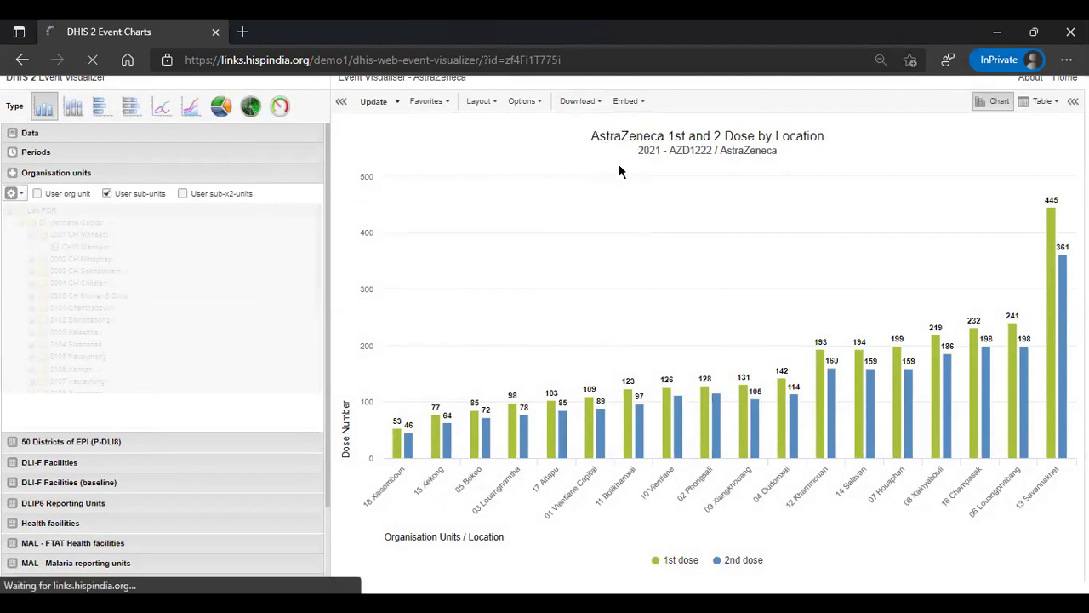
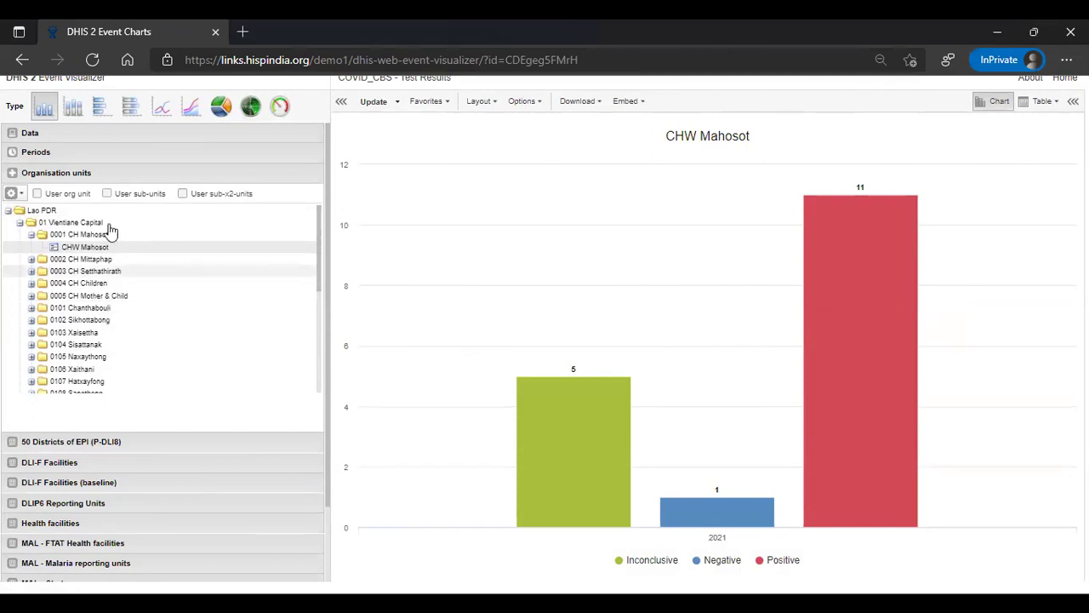
Set the output type of the COVID_CBS - Test Results chart to Tracked entity instance and update the chart.
left_click(32, 134)
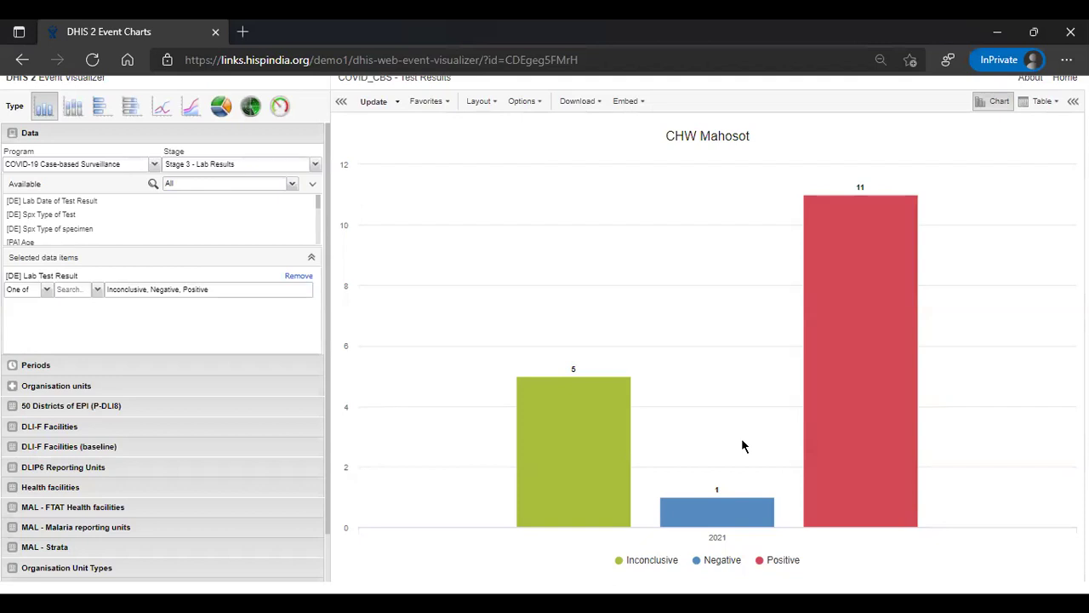
mouse_move(574, 408)
left_click(515, 102)
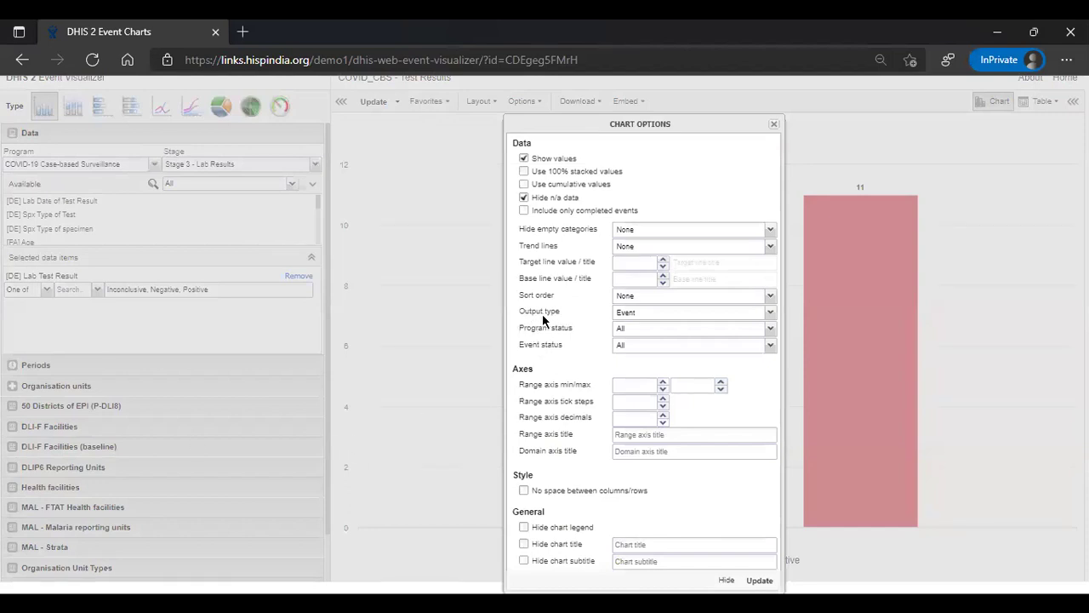
left_click(626, 313)
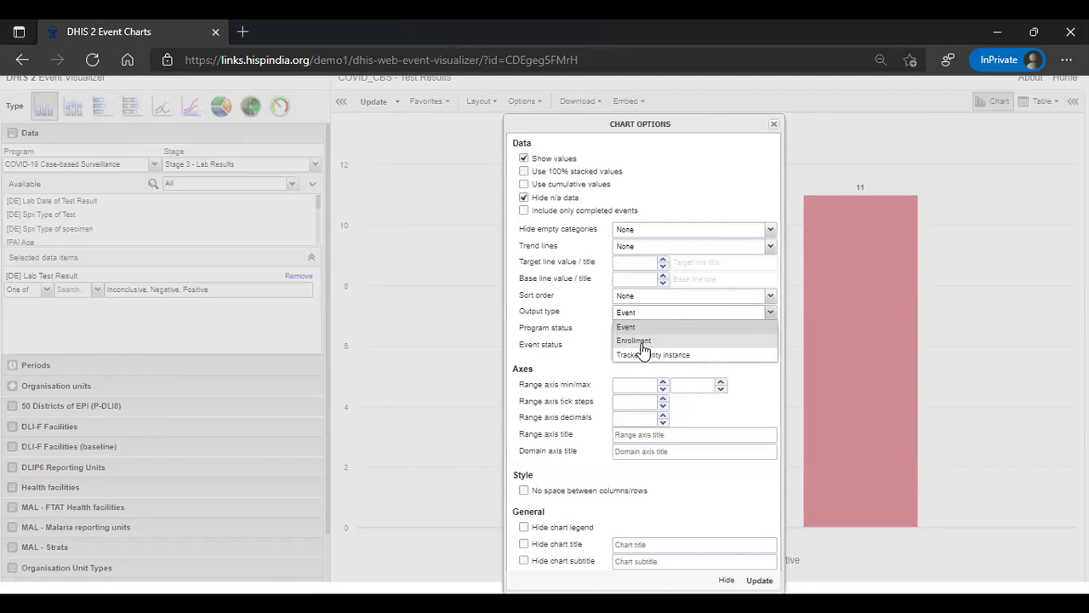
left_click(691, 384)
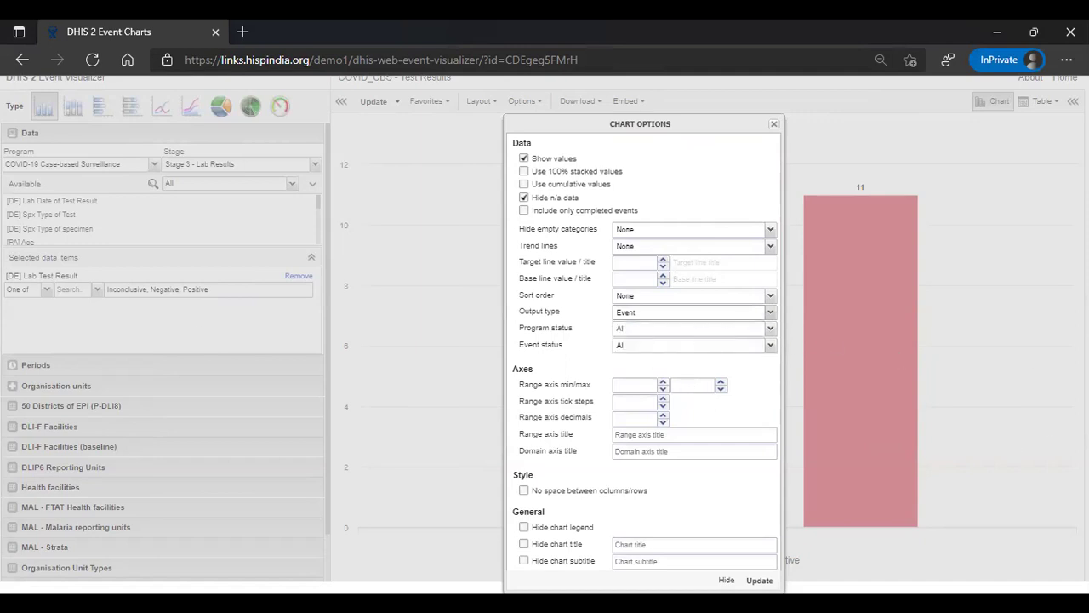
left_click(672, 317)
left_click(662, 355)
left_click(758, 579)
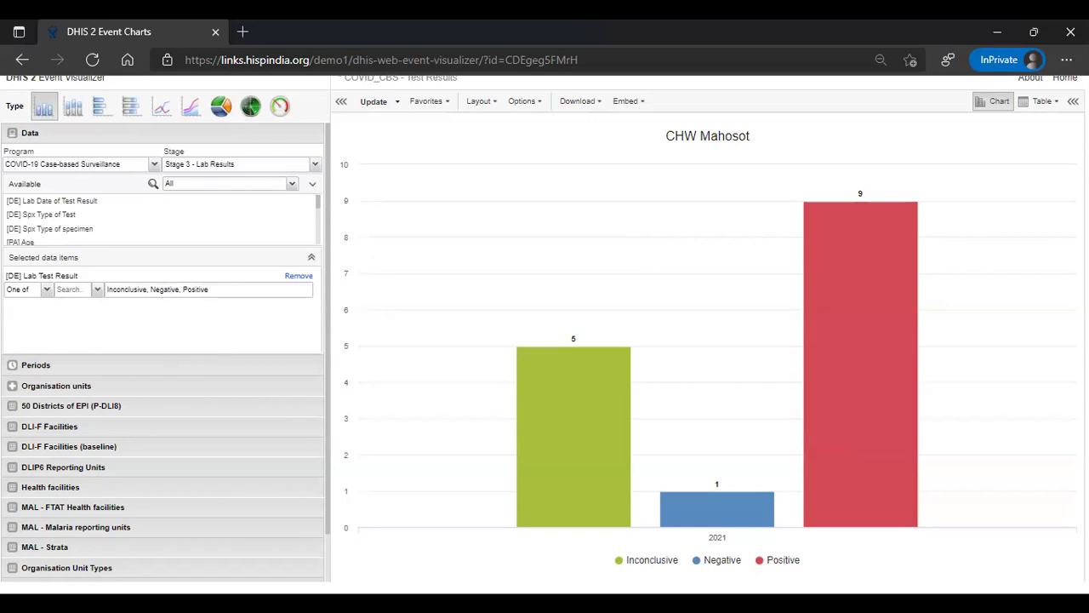
Examine the bar values of the test results chart and review its chart options.
mouse_move(786, 231)
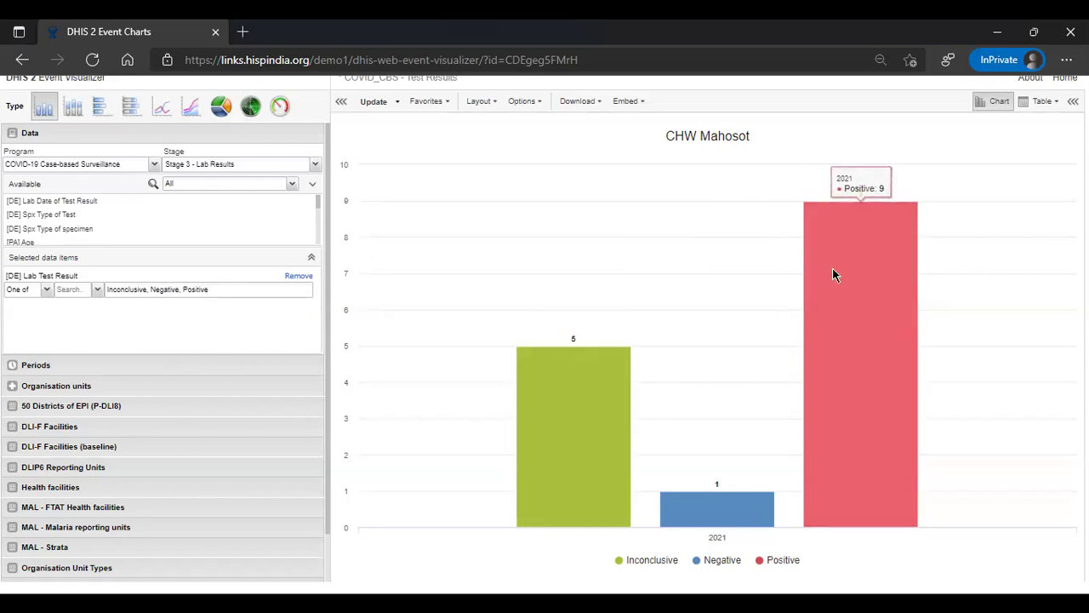
left_click(522, 101)
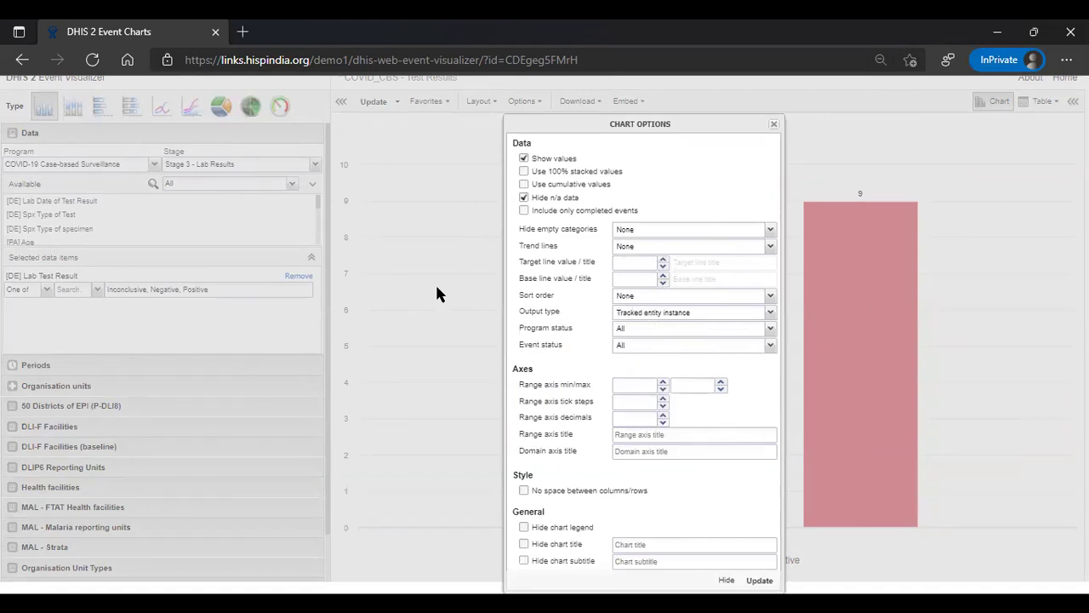
left_click(773, 124)
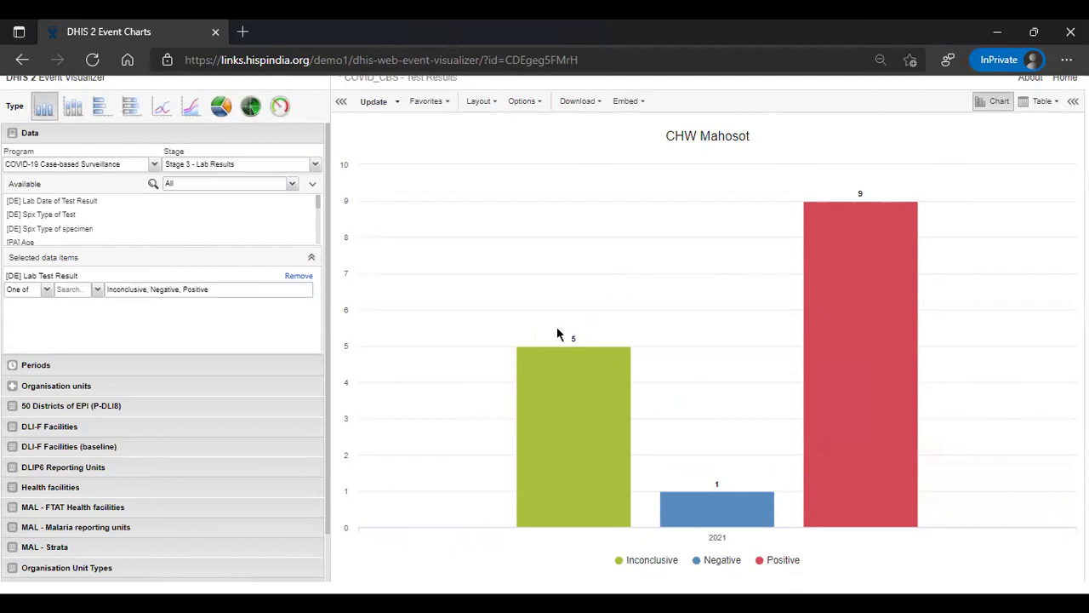
mouse_move(649, 445)
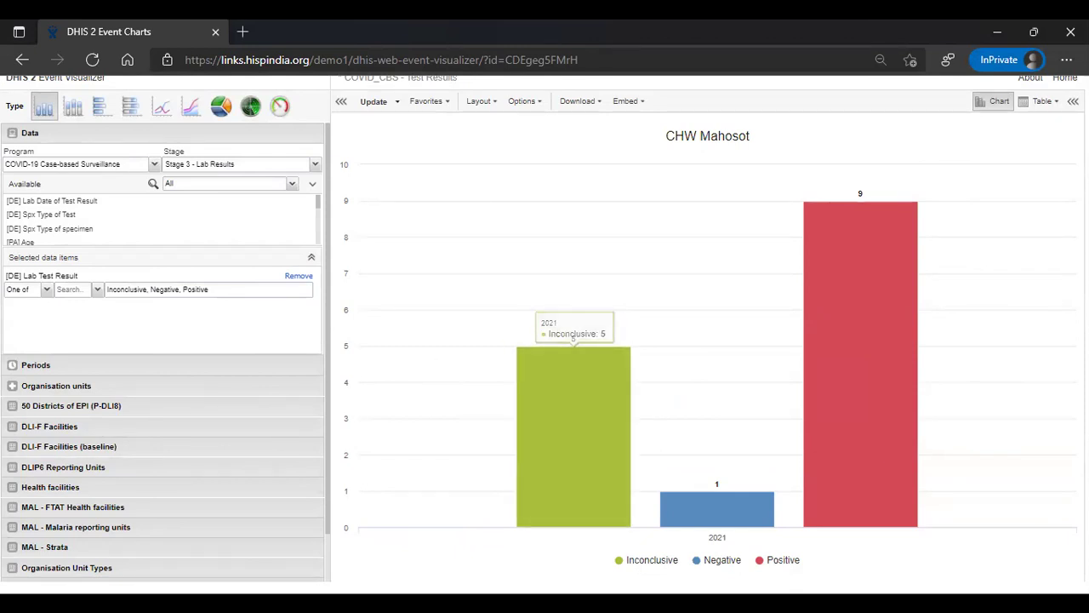
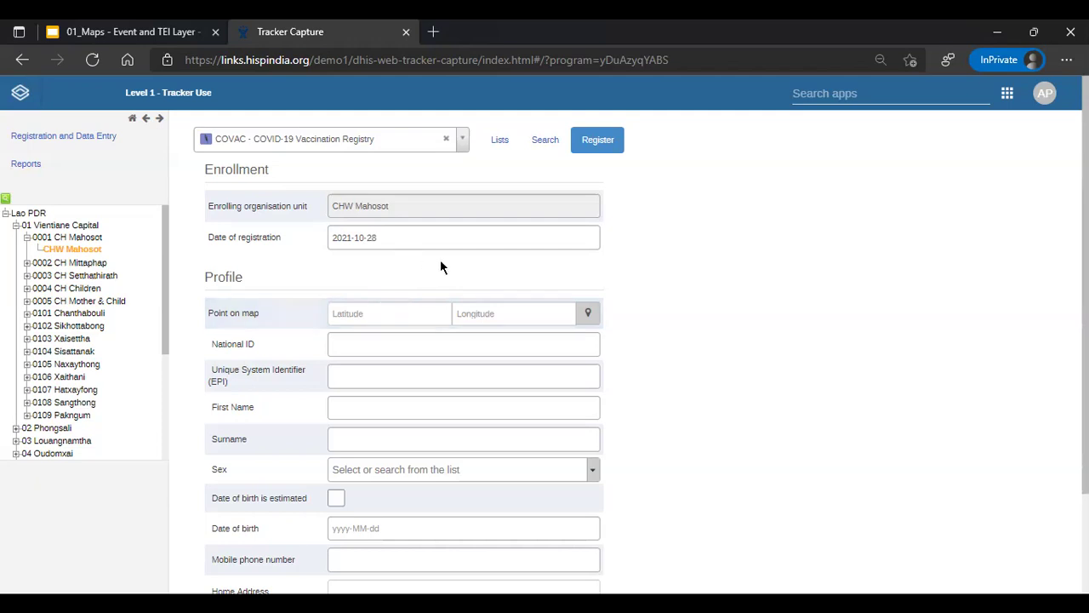
Open a client record in the COVAC - COVID-19 Vaccination Registry at CHW Mahosot and examine its vaccination events in the timeline.
left_click(82, 247)
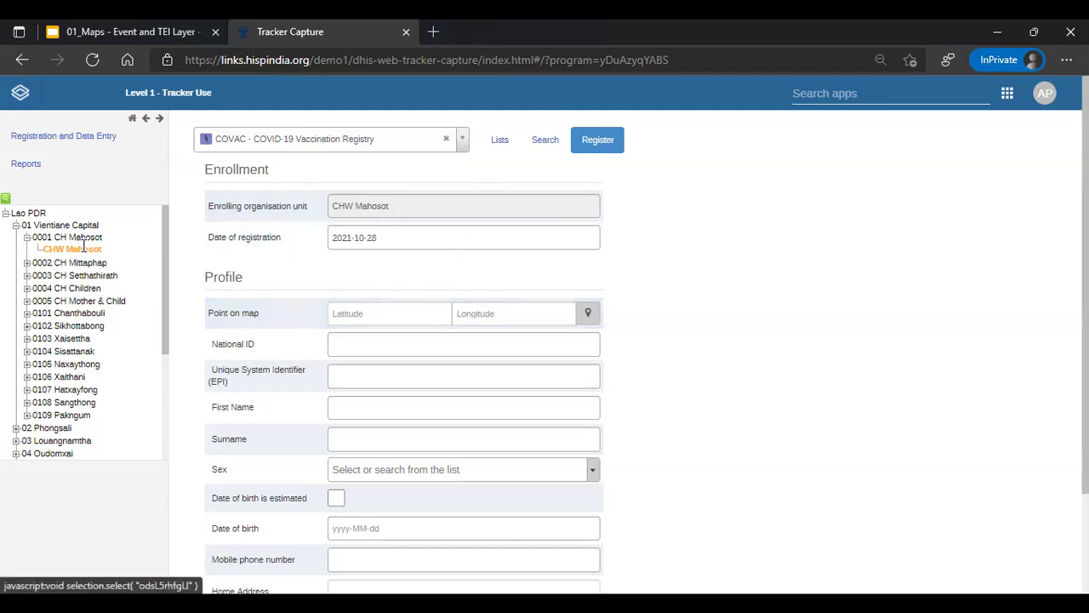
left_click(538, 230)
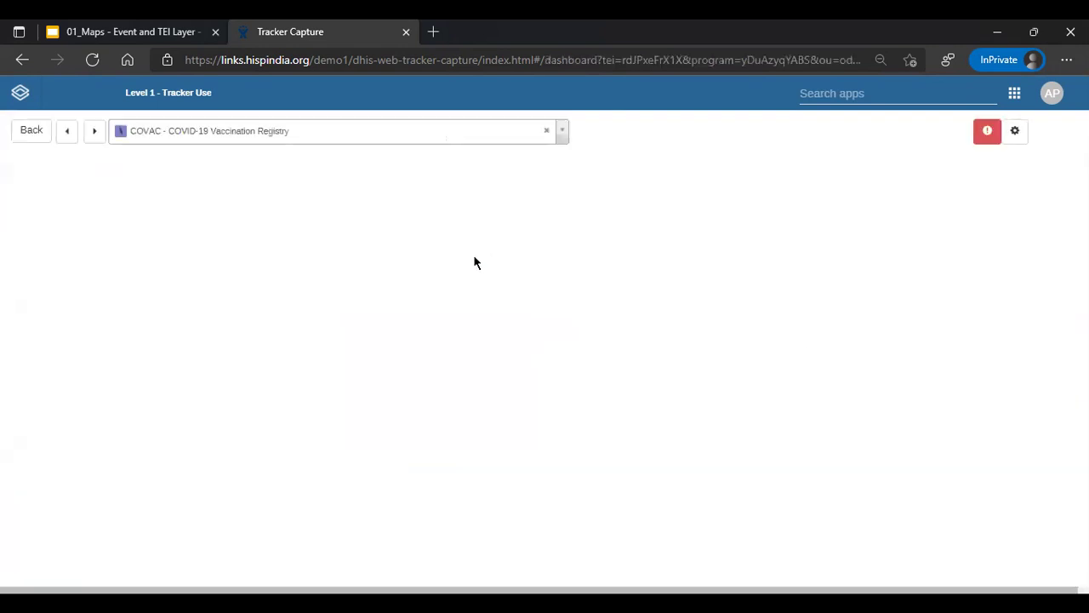
scroll(297, 340, "down", 3)
mouse_move(104, 457)
left_click(93, 506)
left_click(114, 444)
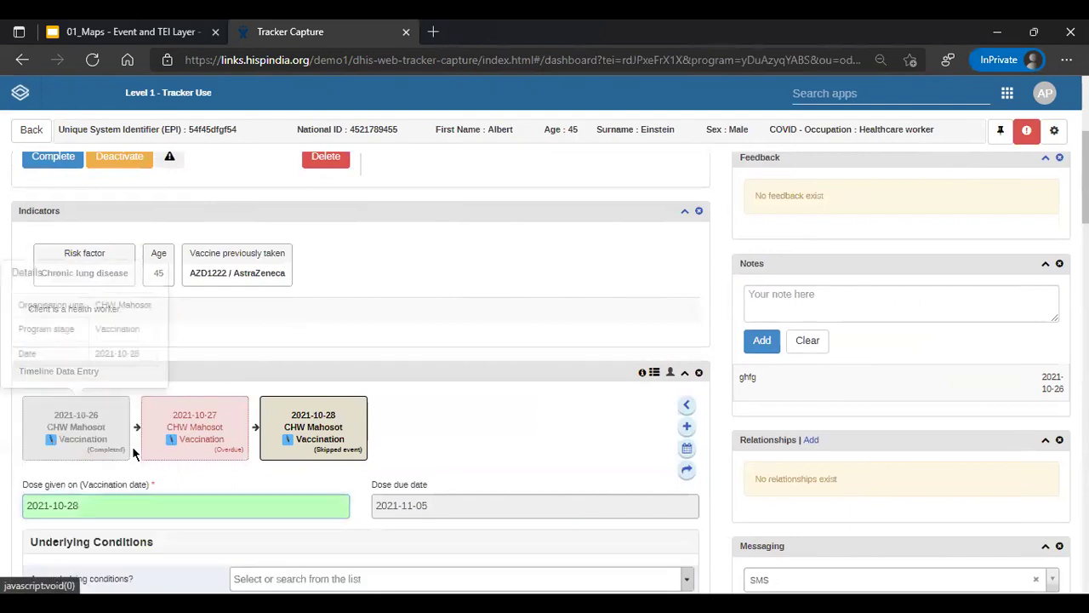
scroll(185, 459, "down", 2)
scroll(209, 431, "up", 1)
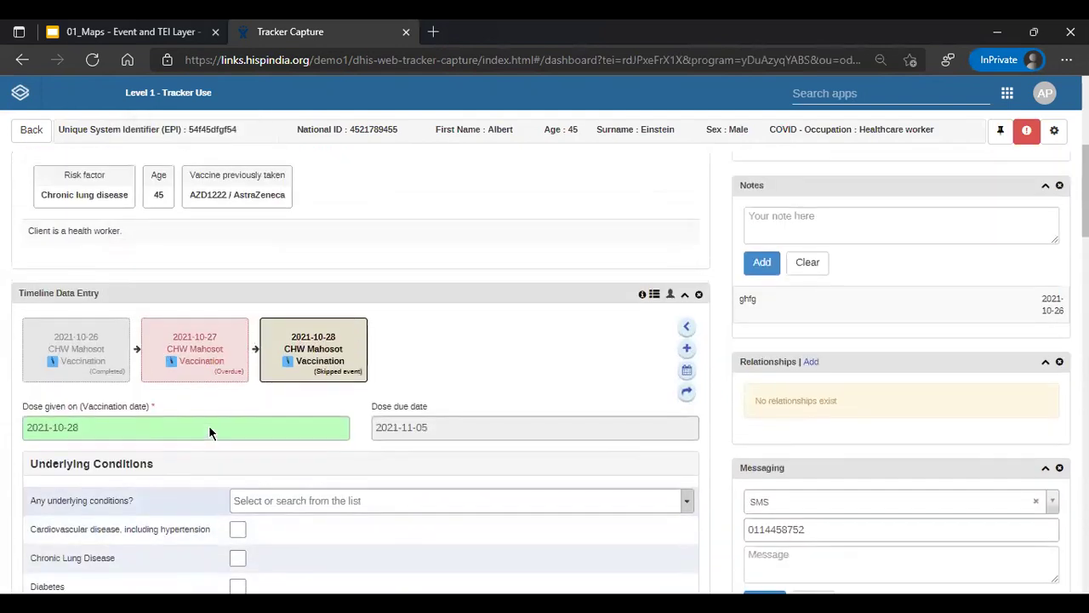
scroll(220, 436, "up", 4)
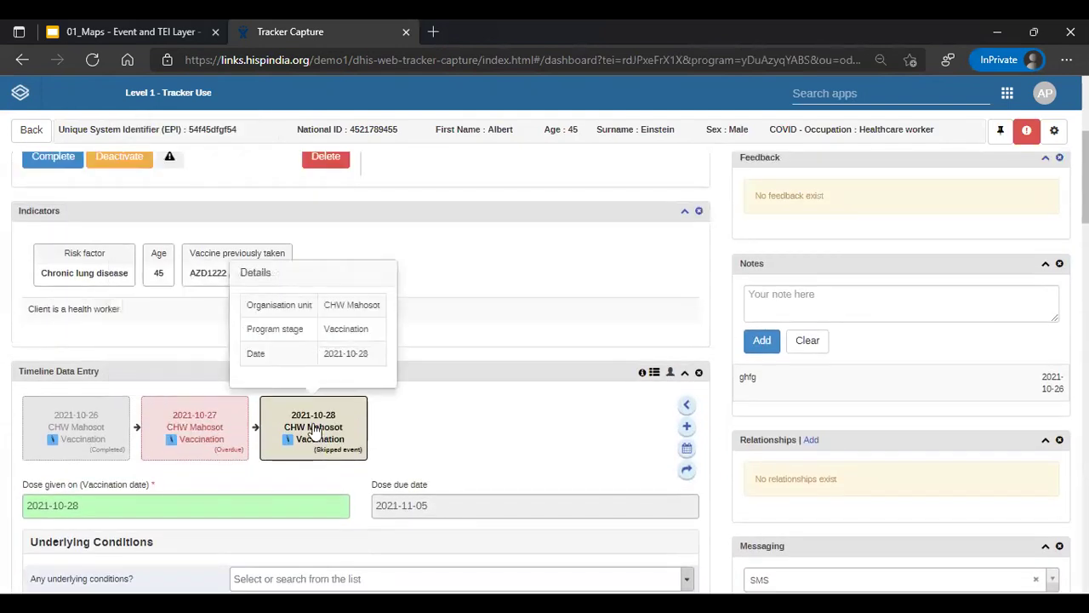
scroll(237, 352, "up", 1)
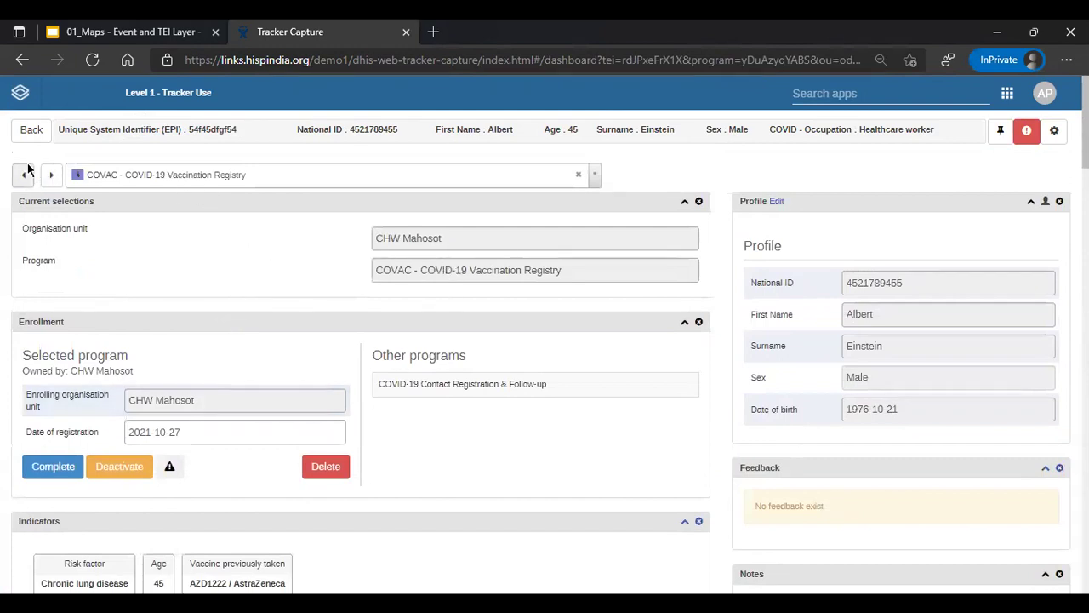
Return to the client list, change the program to COVID-19 Case-based Surveillance and open the second listed case.
left_click(32, 129)
left_click(298, 138)
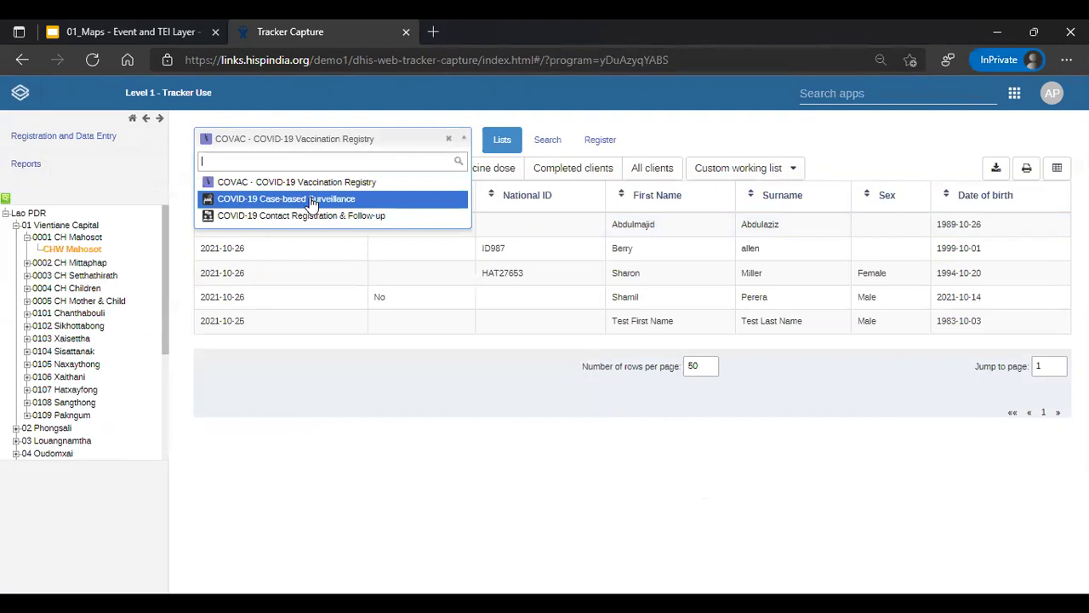
left_click(293, 197)
left_click(655, 252)
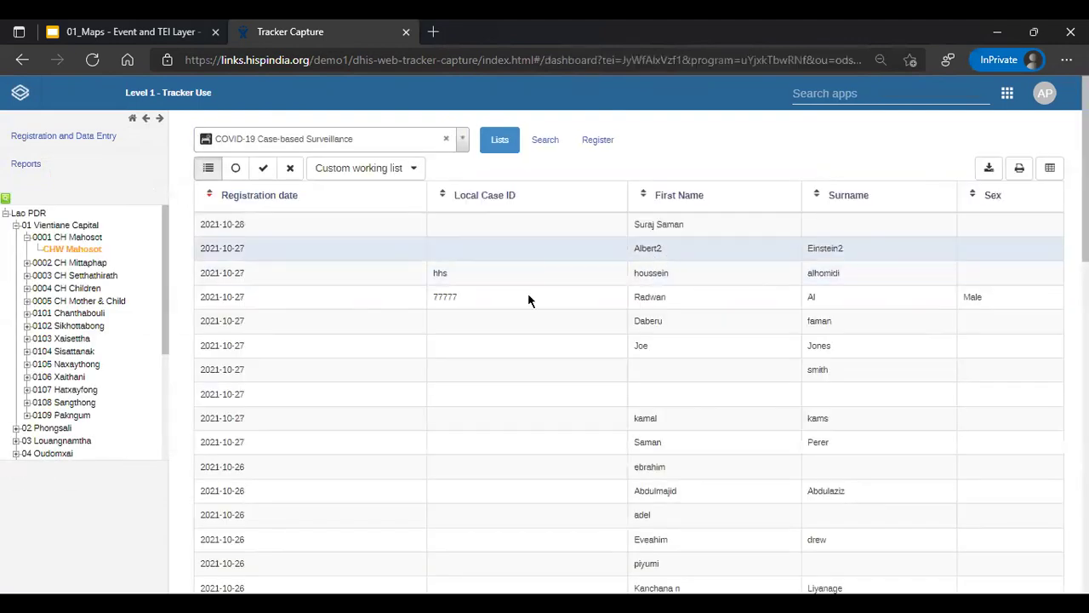
Inspect the latitude and longitude fields of the event point in the case's Stage 1 event.
scroll(416, 314, "down", 5)
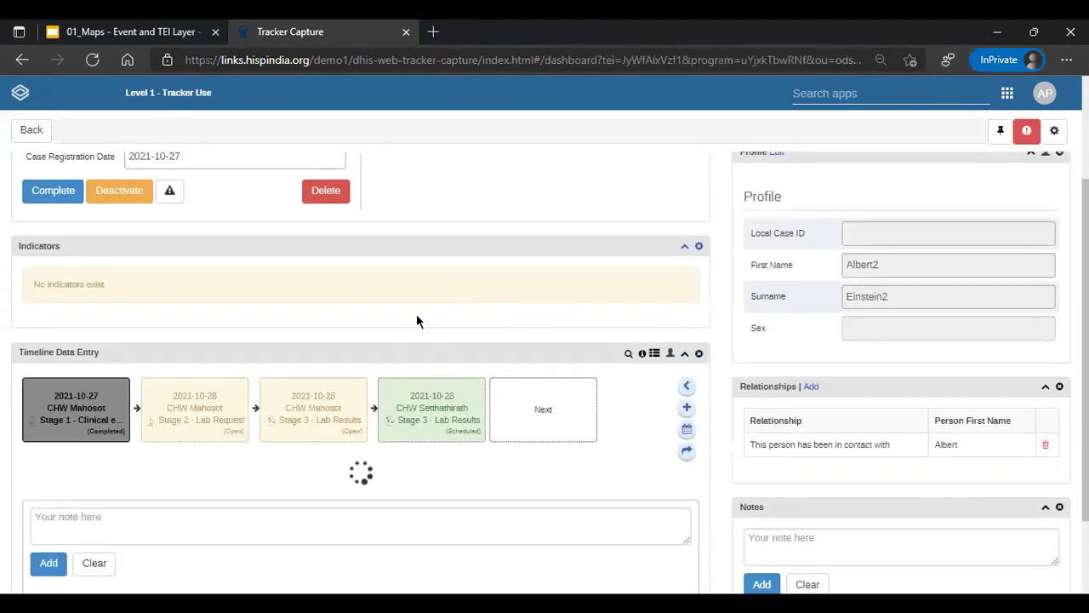
left_click(126, 307)
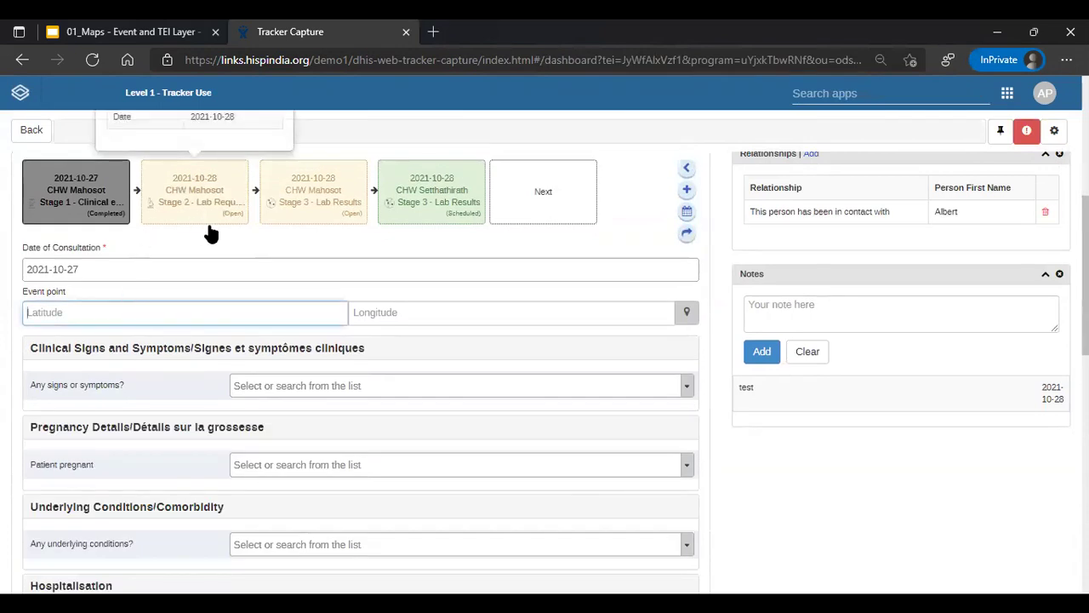
left_click(387, 311)
left_click(317, 308)
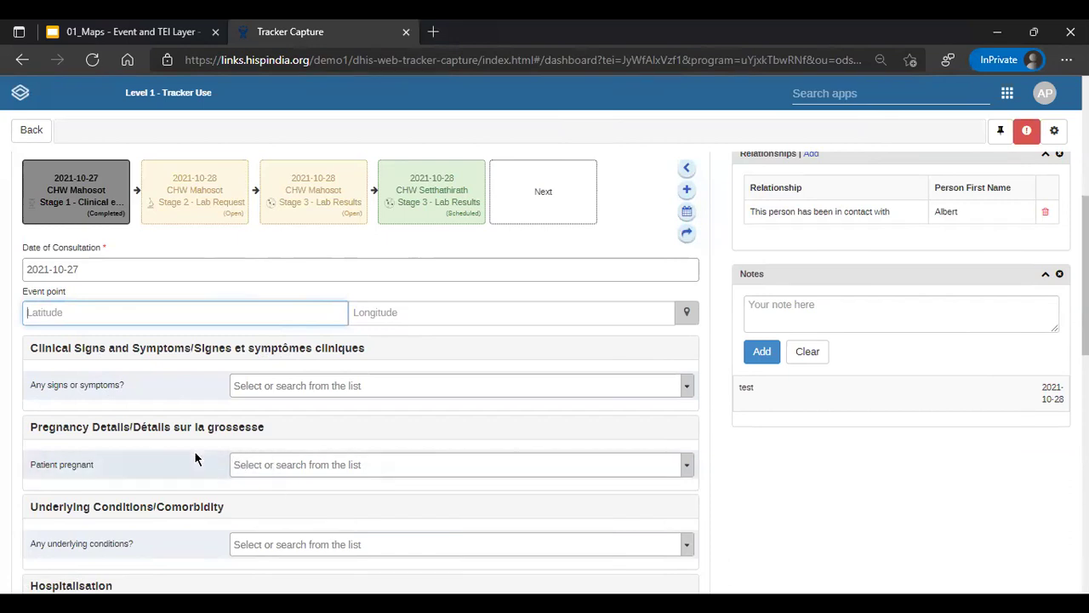
scroll(201, 446, "up", 5)
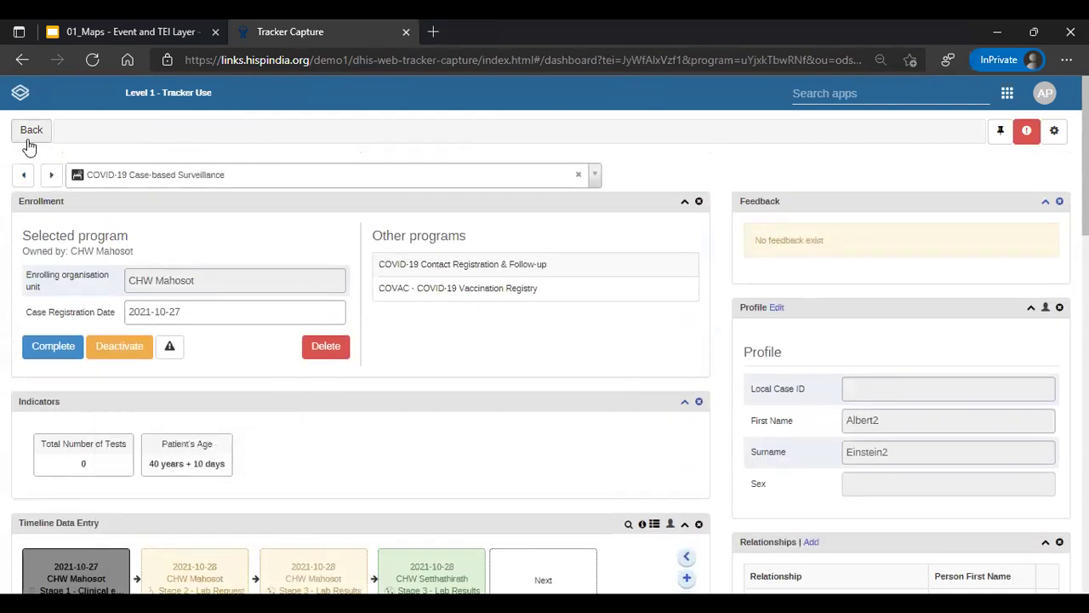
Go back to the case list and switch to the Maps app.
left_click(31, 130)
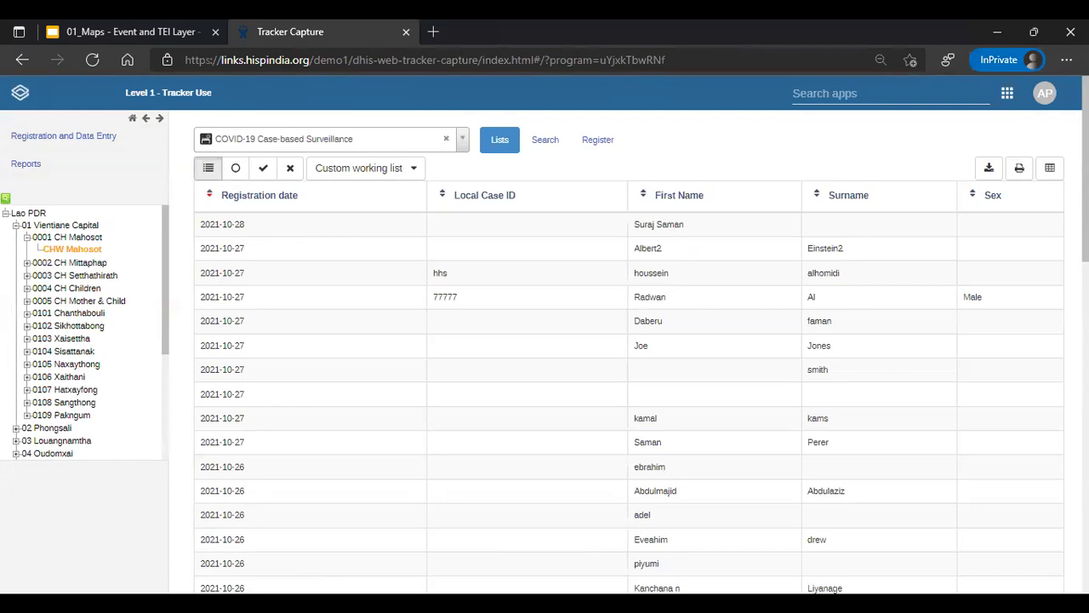
left_click(814, 93)
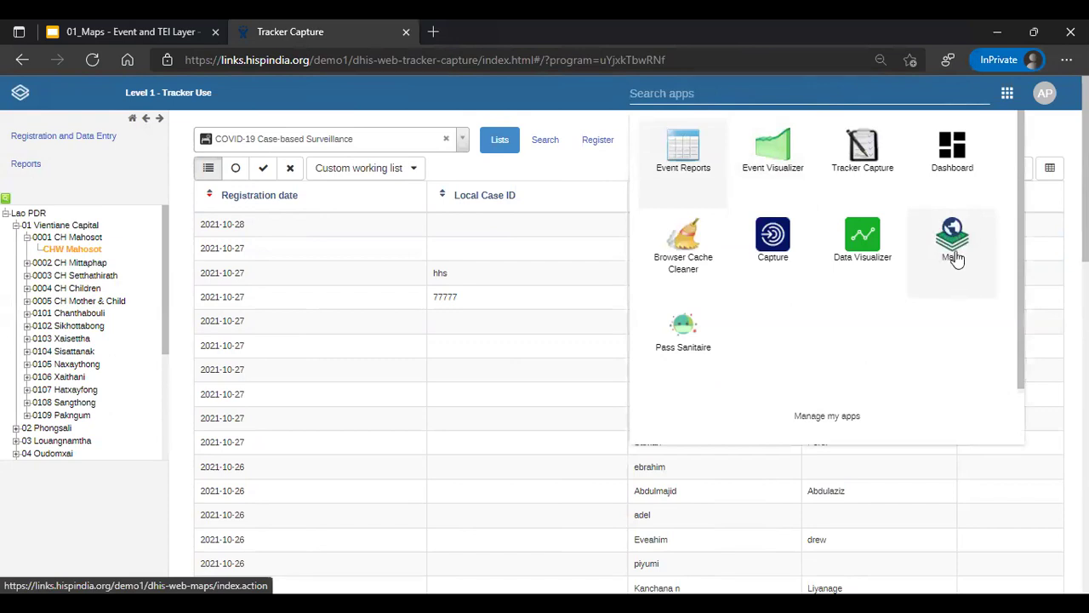
left_click(954, 255)
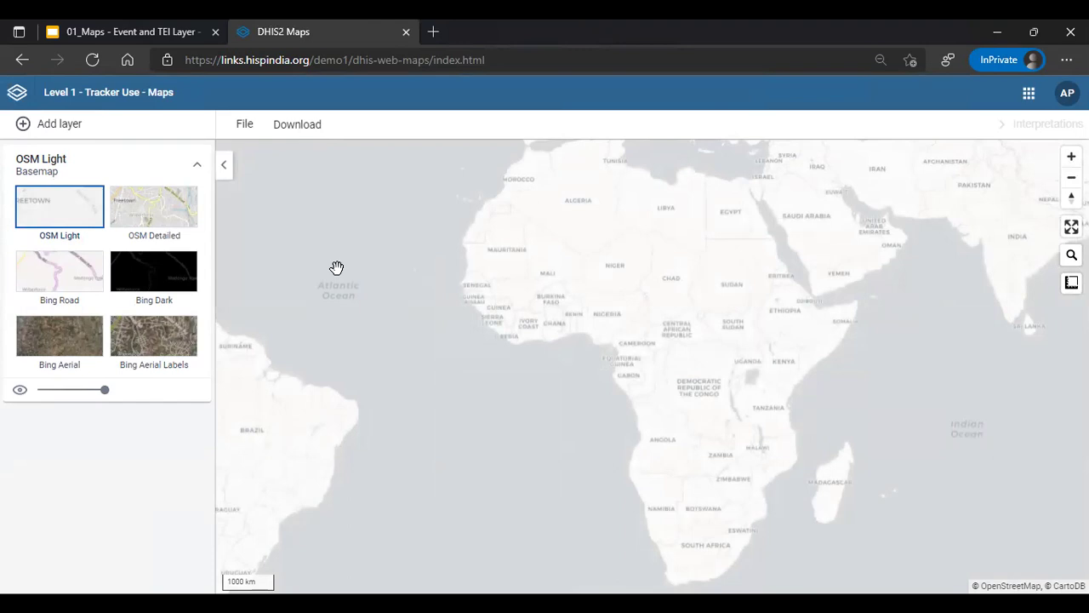
Review the layer types that can be added to the map, including Events and Tracked entities.
left_click(70, 132)
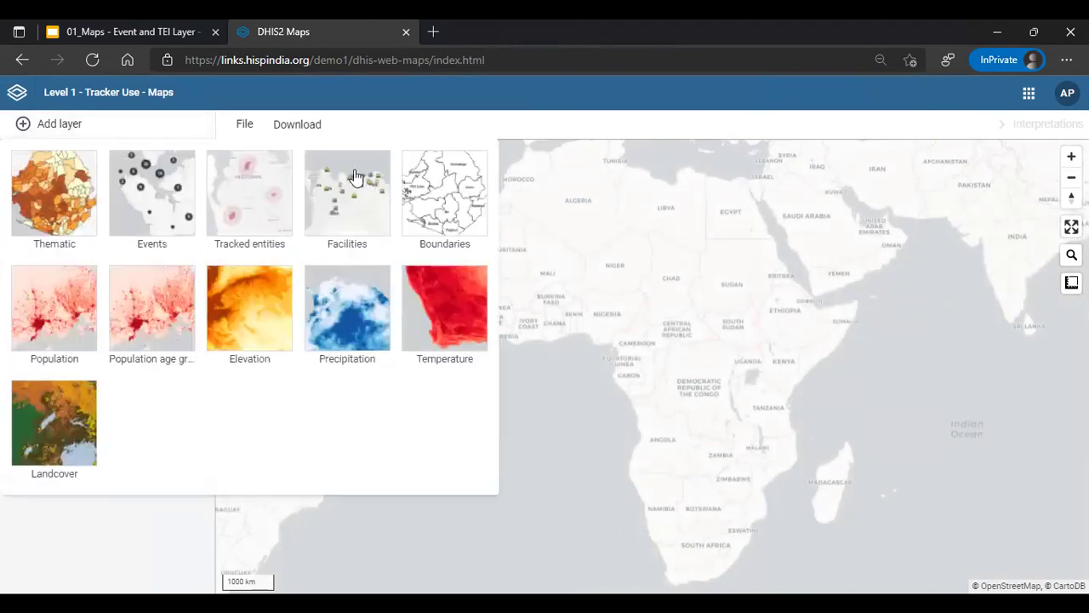
left_click(566, 191)
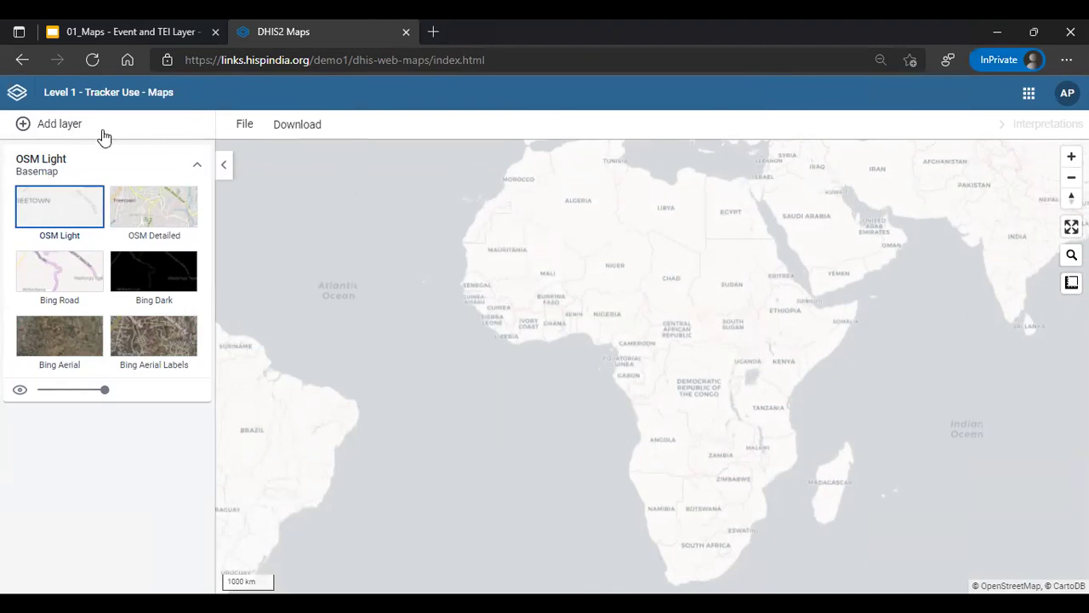
left_click(73, 128)
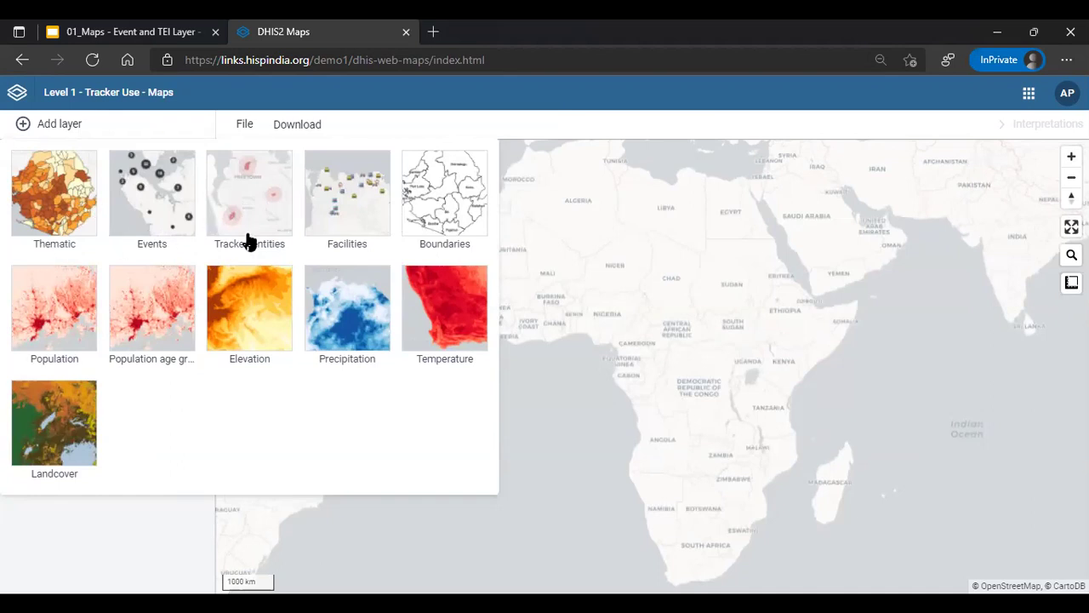
left_click(570, 233)
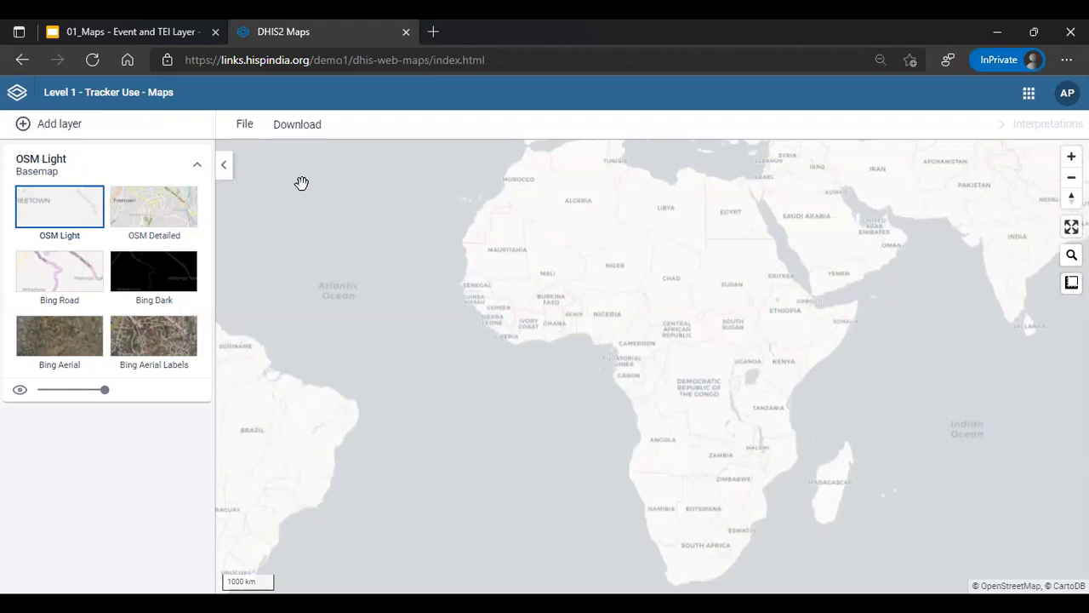
Open the saved map COVID_CBS - Lab confirmed cases, this year, by home location.
left_click(246, 134)
left_click(279, 207)
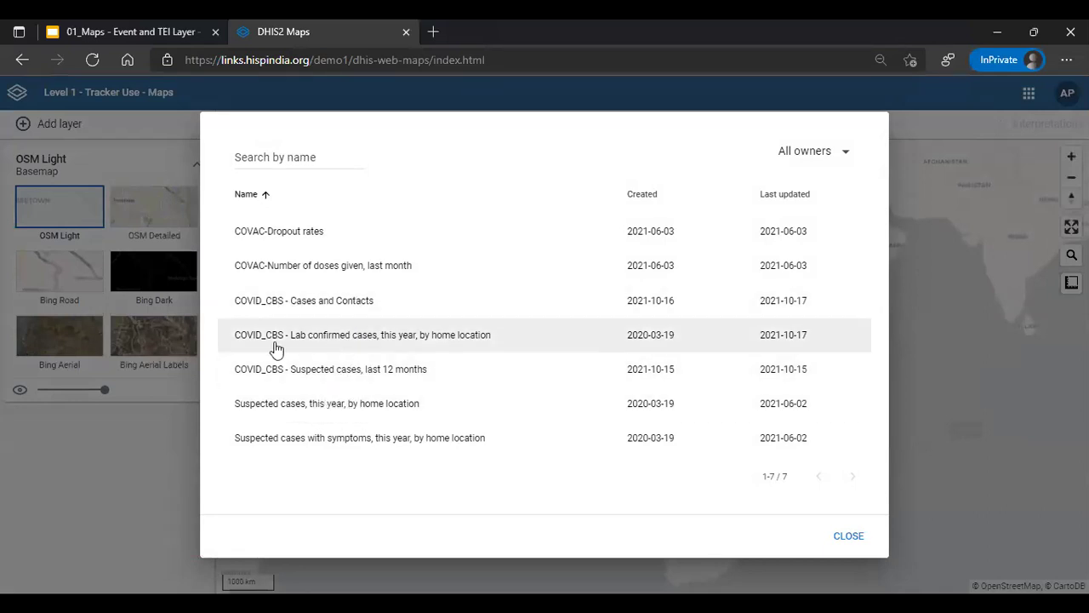
left_click(411, 338)
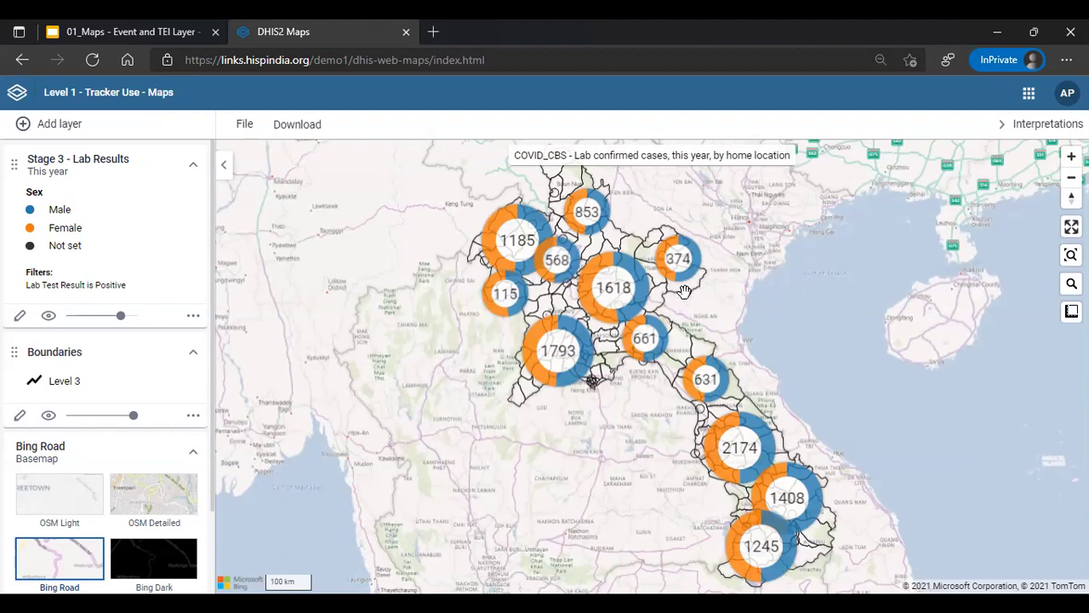
Explore the case clusters in northern Lao PDR down to single events and inspect the details of one male case.
left_click(627, 324)
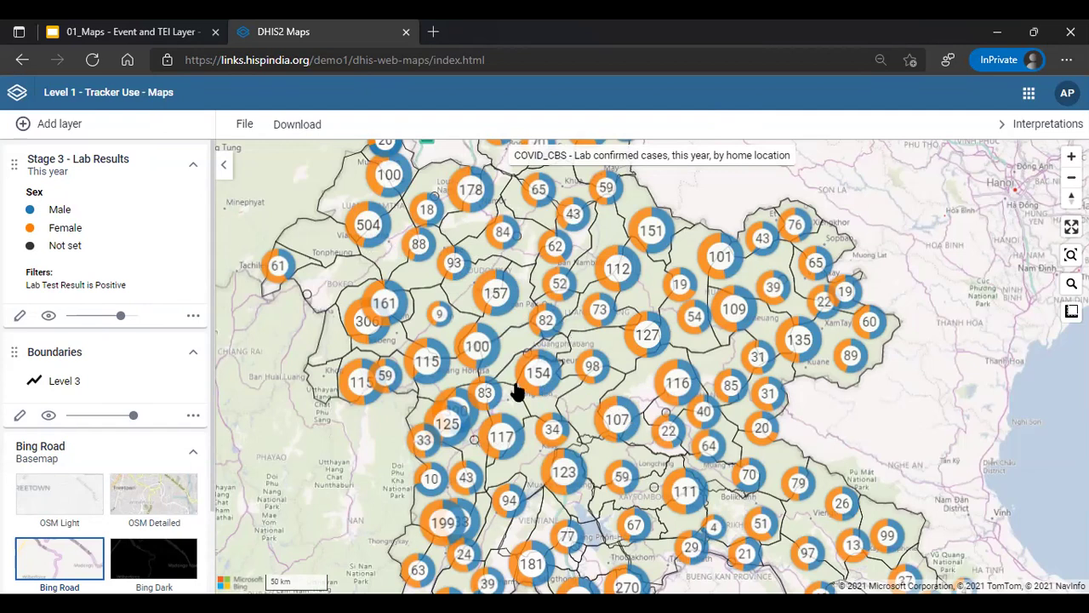
scroll(429, 374, "up", 1)
scroll(458, 399, "up", 5)
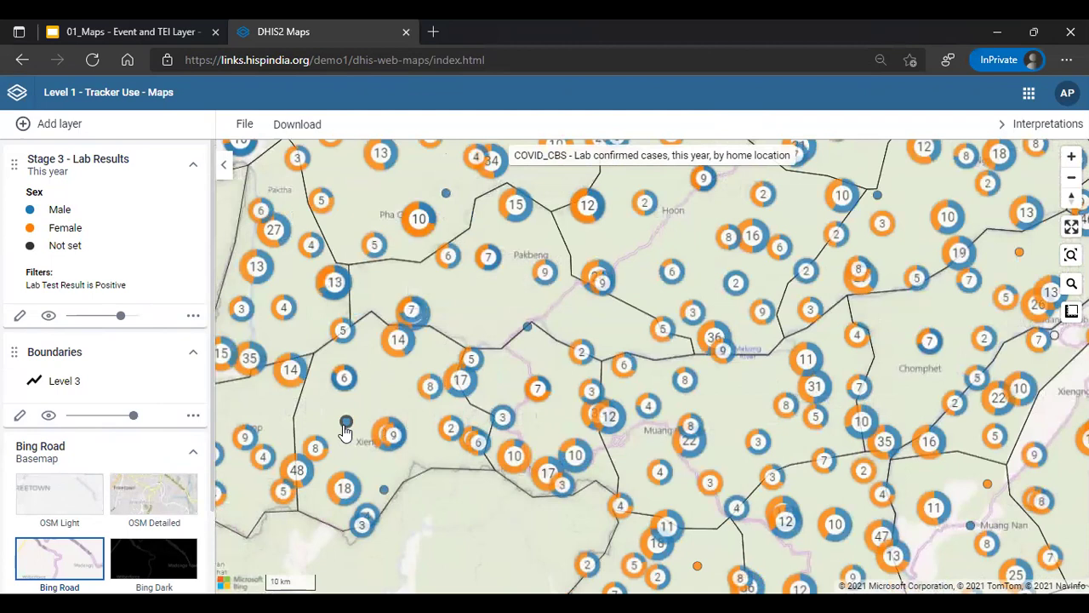
left_click(345, 424)
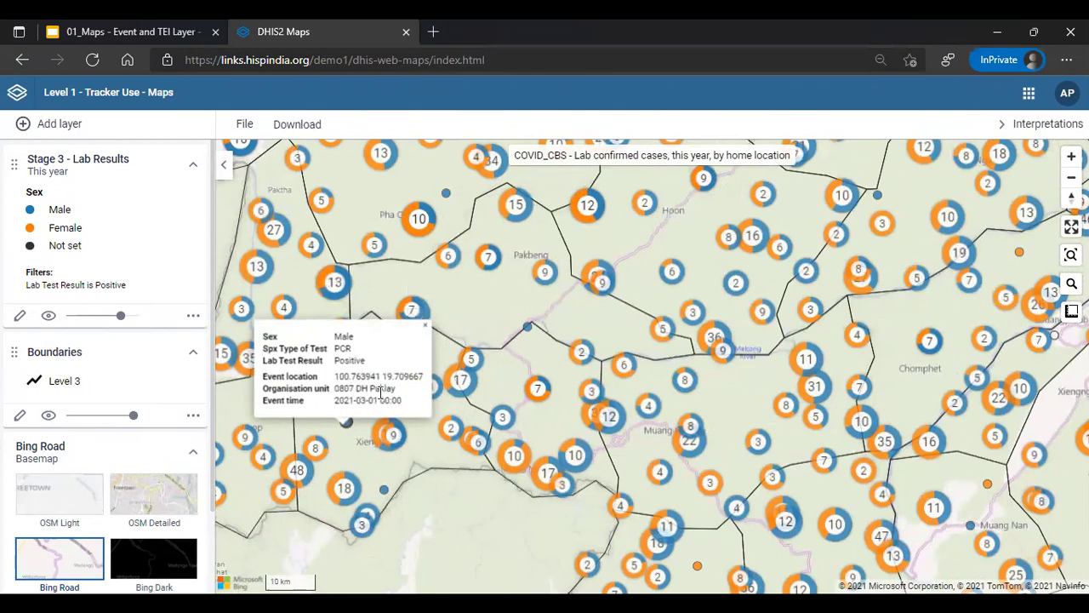
left_click(449, 428)
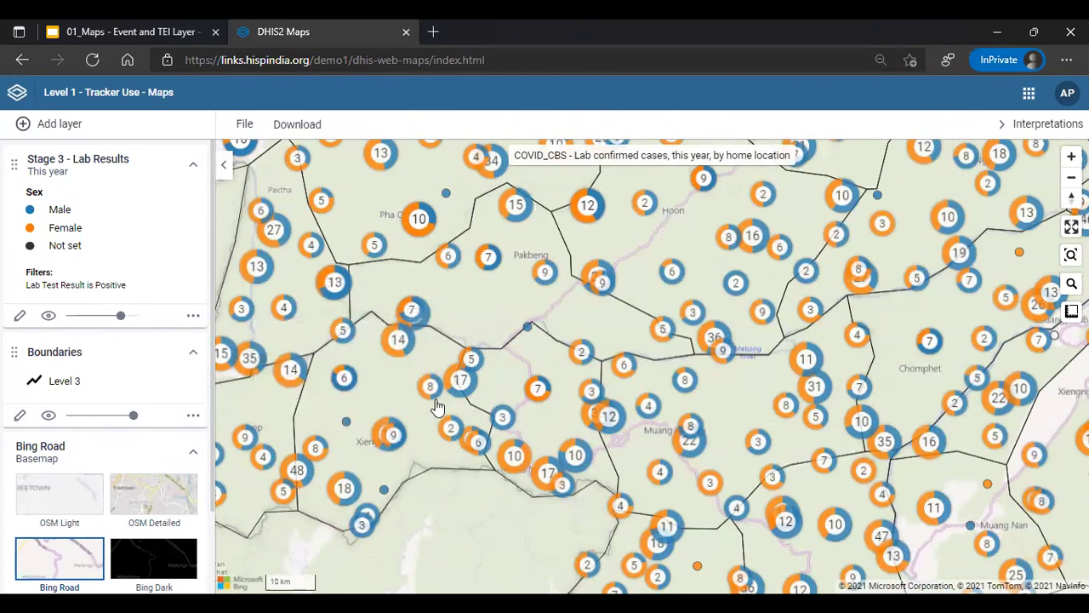
scroll(430, 392, "up", 5)
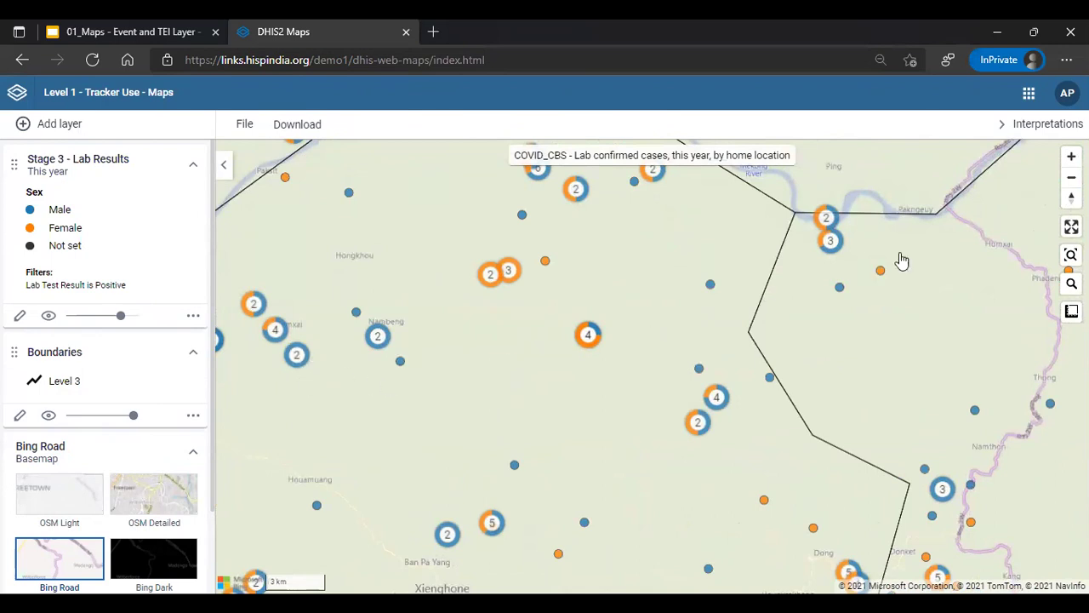
left_click(1071, 177)
left_click(1071, 177)
left_click(1071, 177)
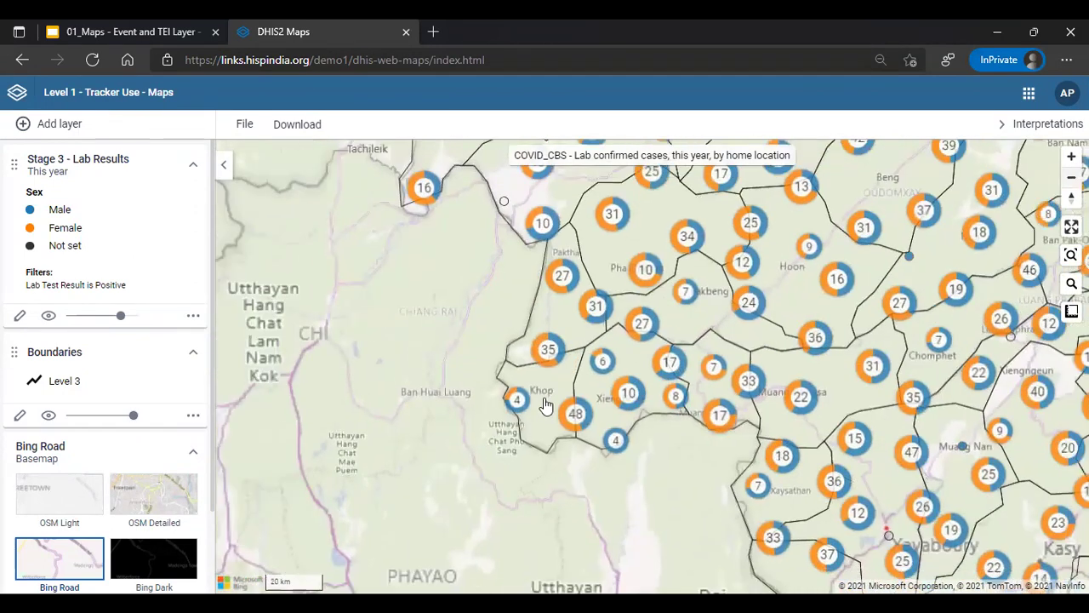
left_click_drag(256, 341, 111, 376)
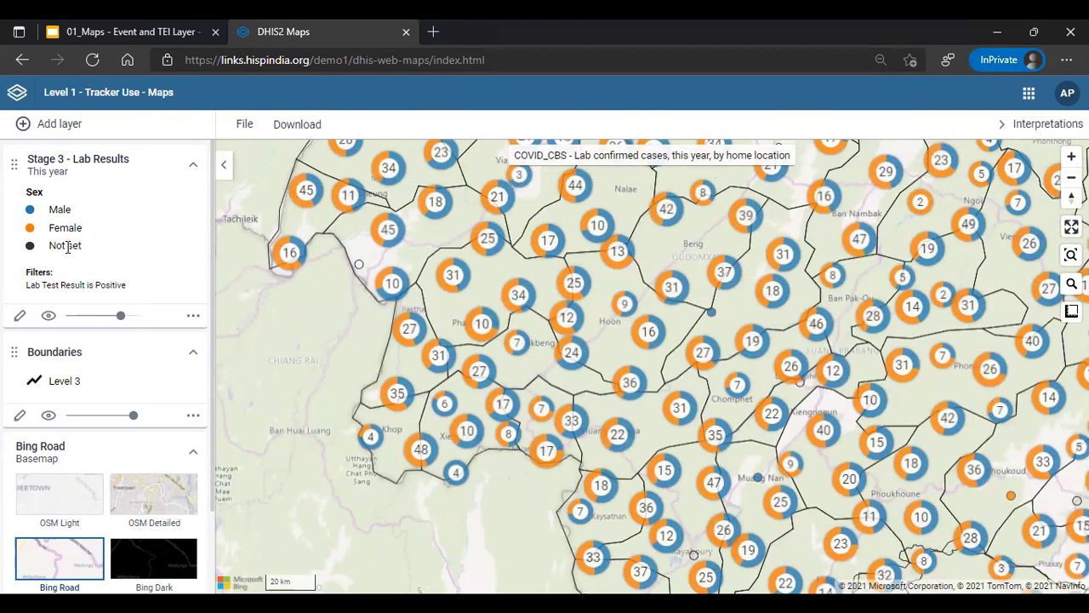
Open the Stage 3 - Lab Results event layer for editing and look over its period and organisation unit settings.
left_click(20, 318)
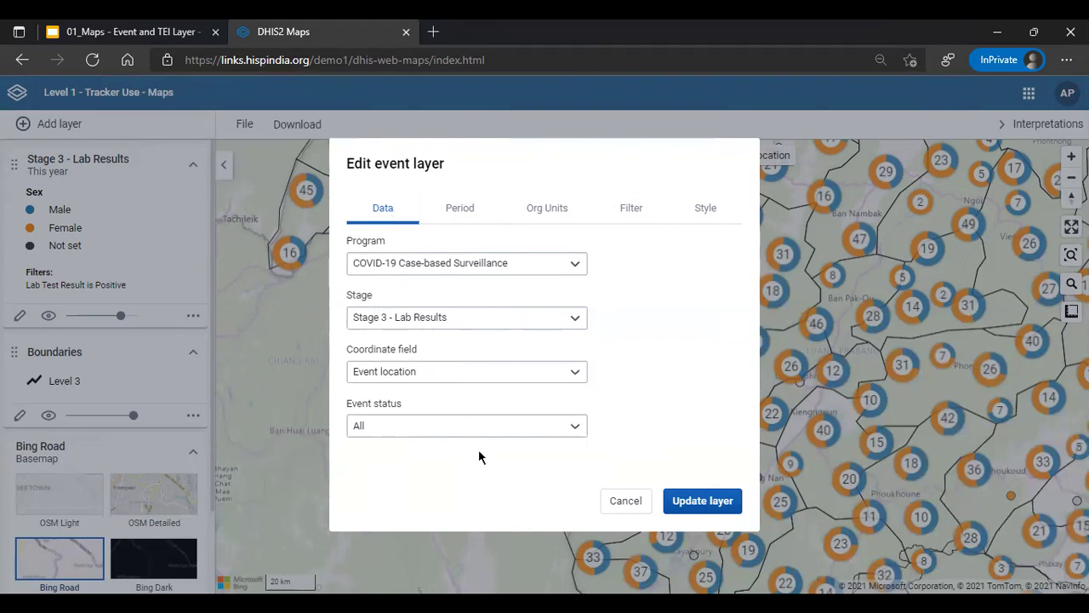
left_click(459, 211)
left_click(547, 213)
left_click(382, 212)
Examine the event layer's available programs, stages, coordinate fields and event status options, leaving the current selections in place.
left_click(425, 270)
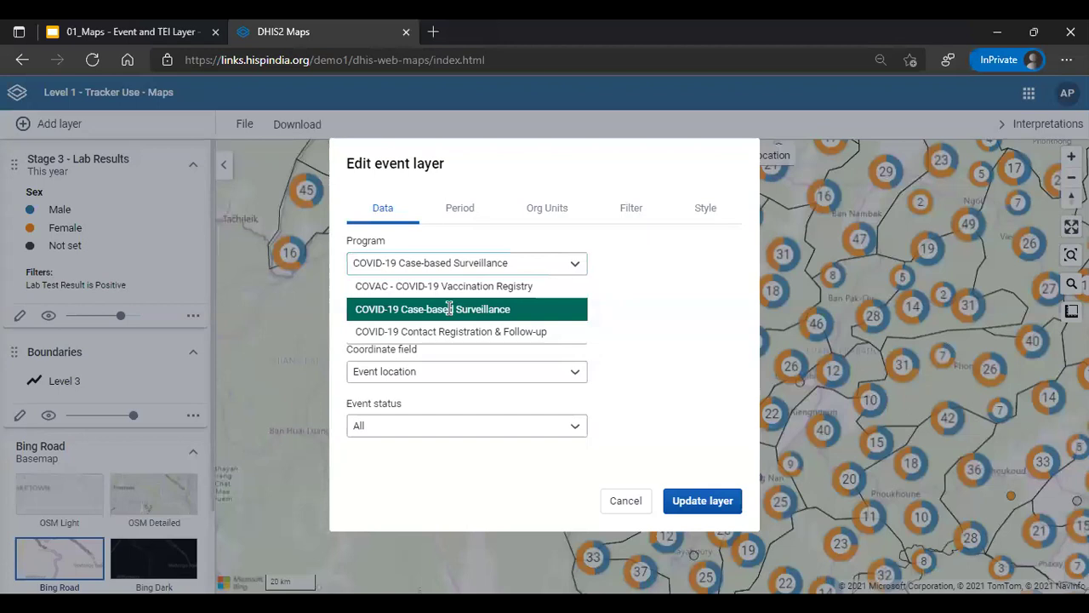
left_click(622, 317)
left_click(471, 318)
left_click(462, 317)
left_click(462, 317)
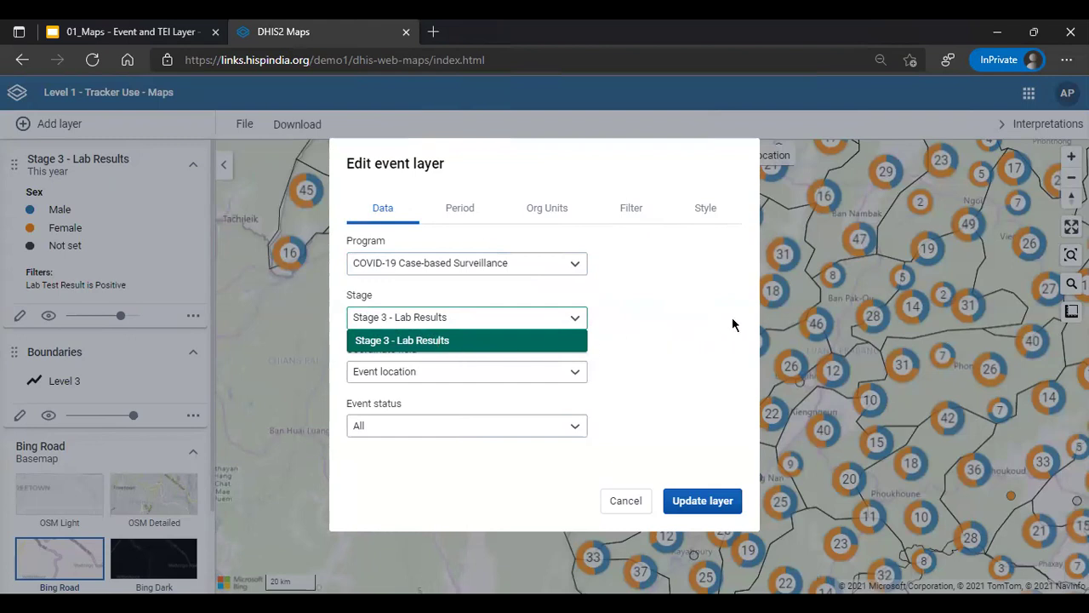
left_click(657, 341)
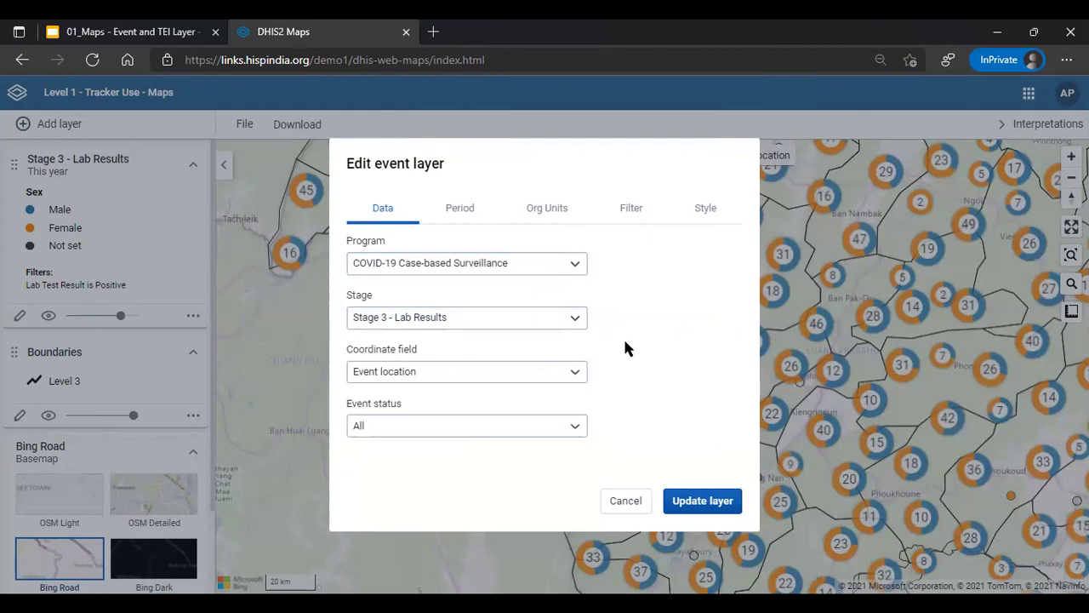
left_click(429, 371)
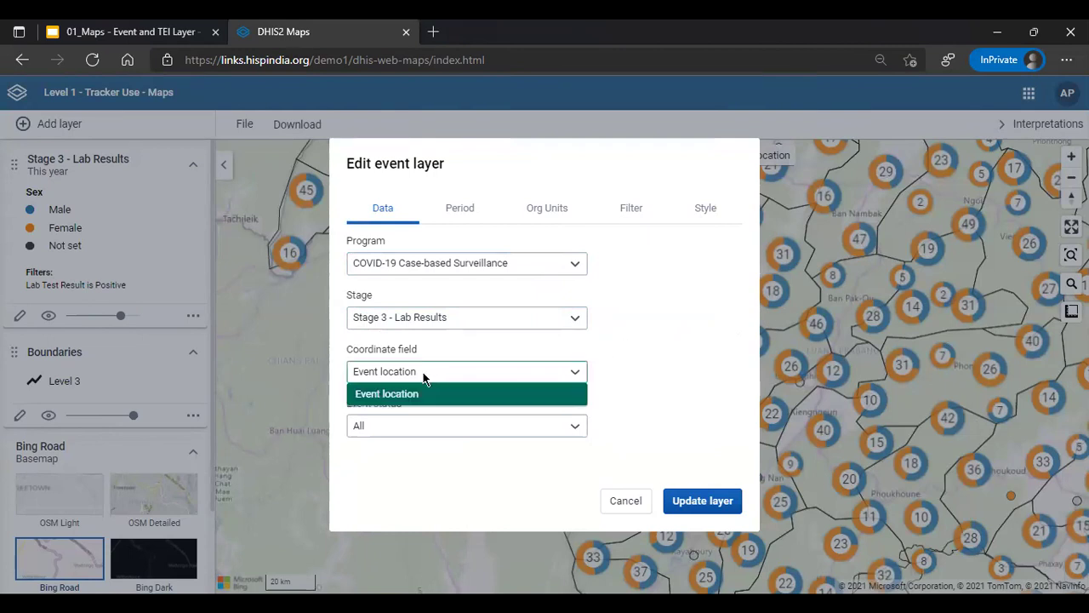
left_click(417, 374)
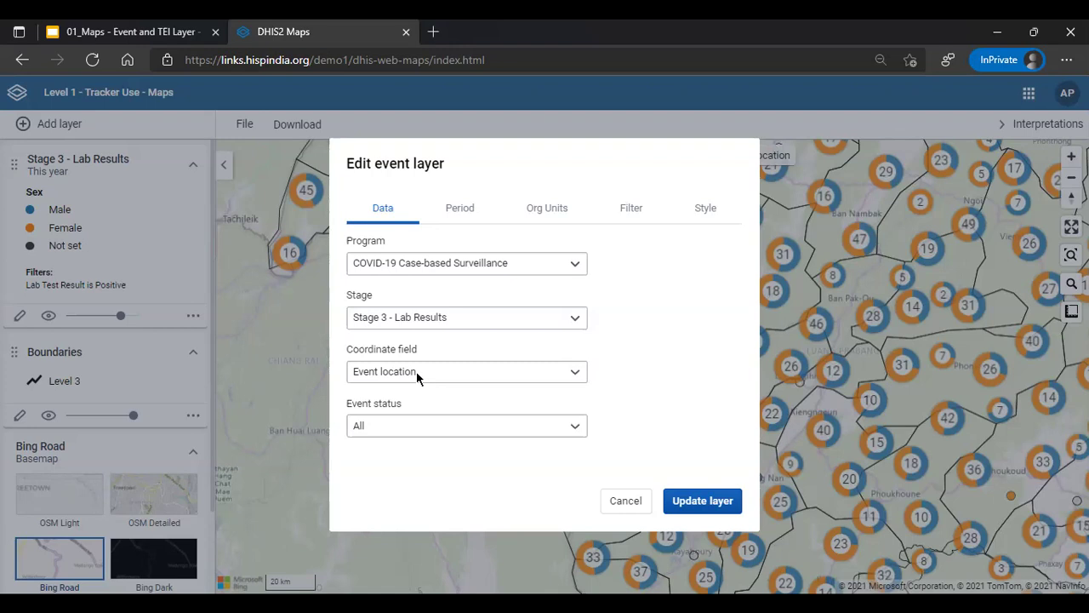
left_click(416, 371)
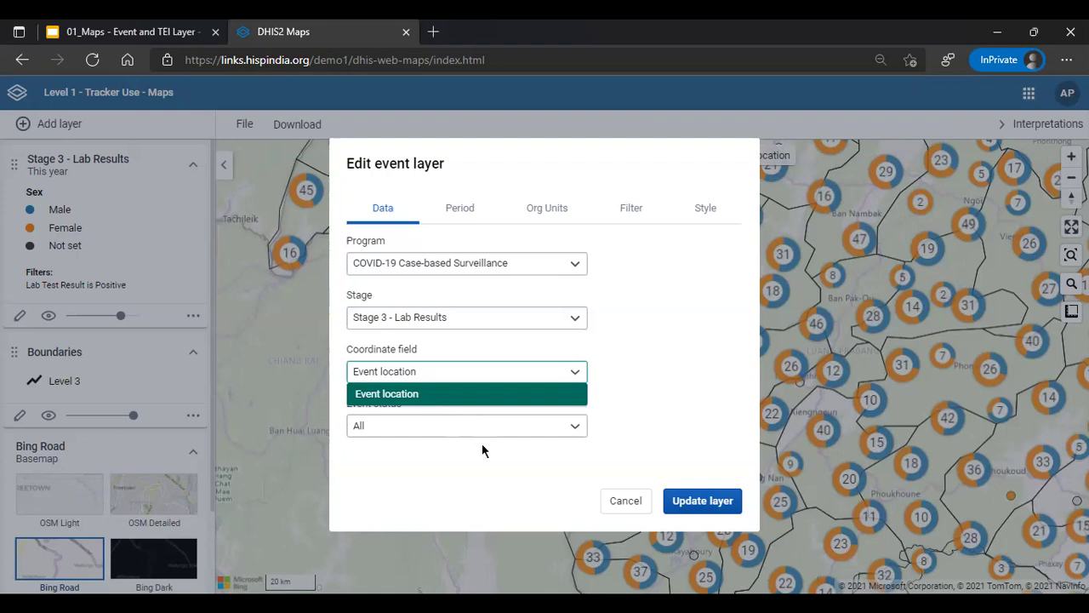
left_click(420, 446)
left_click(427, 427)
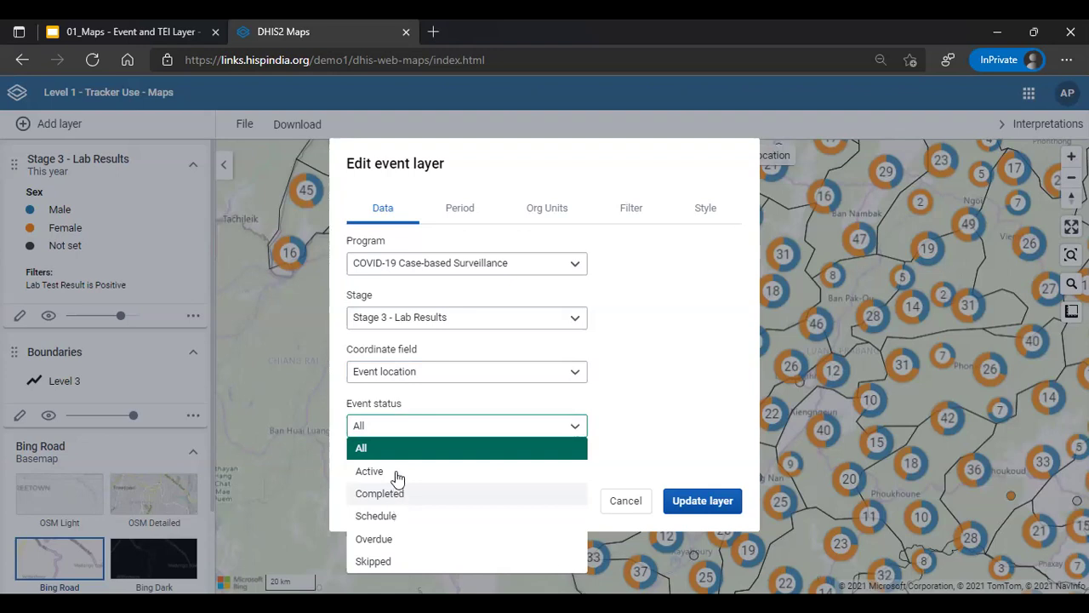
left_click(645, 444)
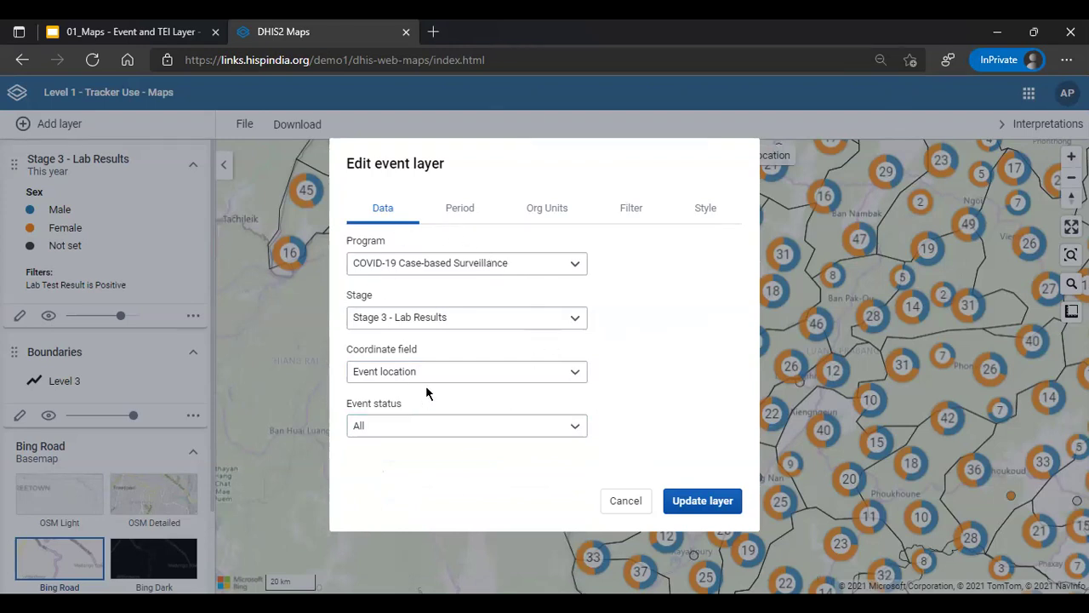
Change the event layer's period to Start/end dates and look through the relative periods on offer.
left_click(459, 213)
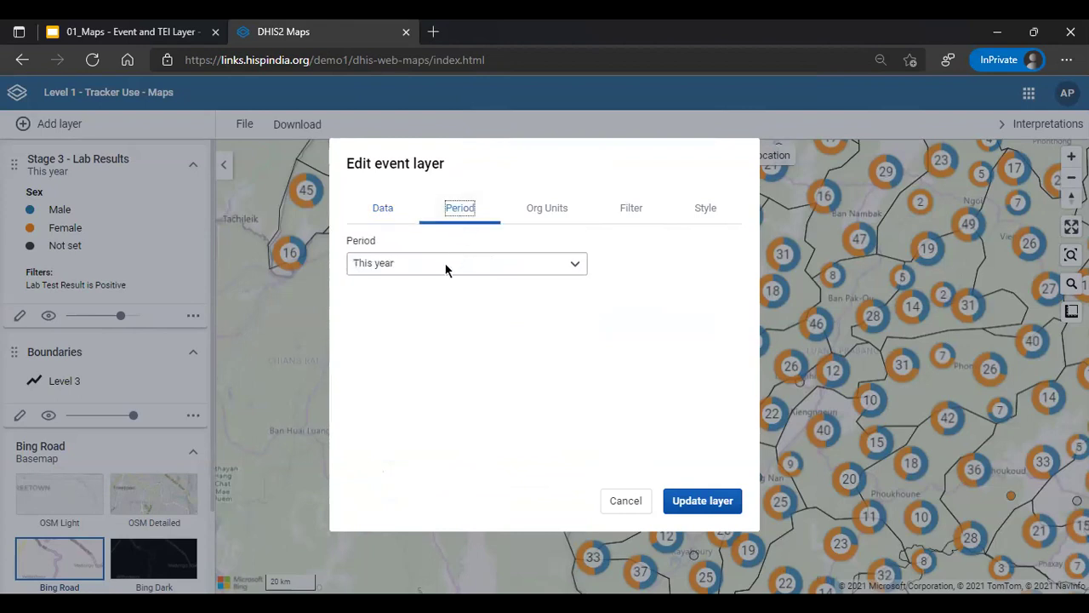
left_click(440, 264)
scroll(394, 404, "down", 5)
scroll(393, 403, "up", 5)
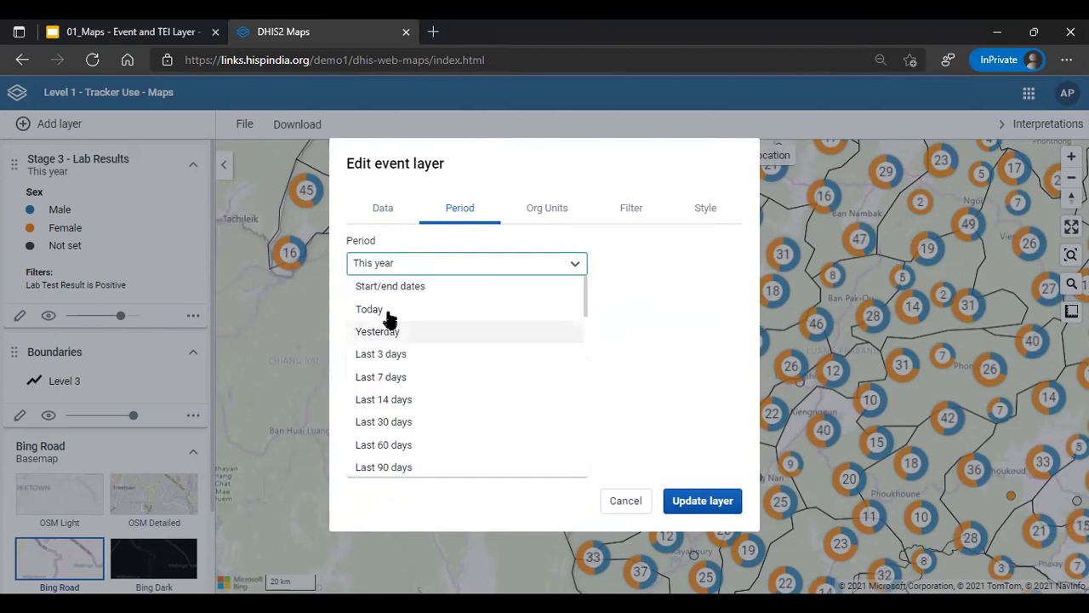
left_click(394, 289)
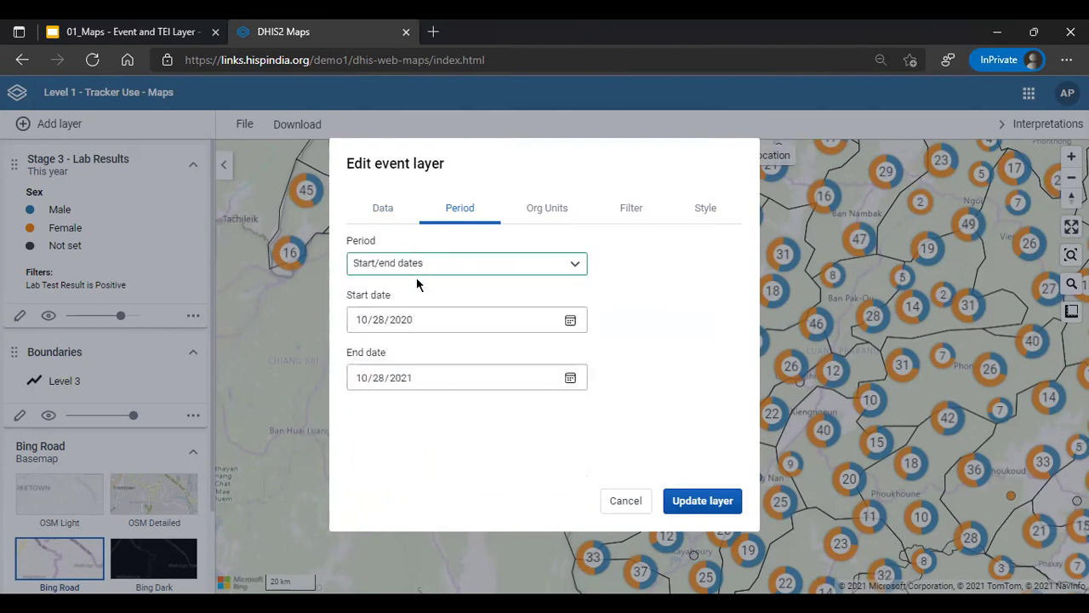
left_click(417, 268)
scroll(422, 357, "down", 15)
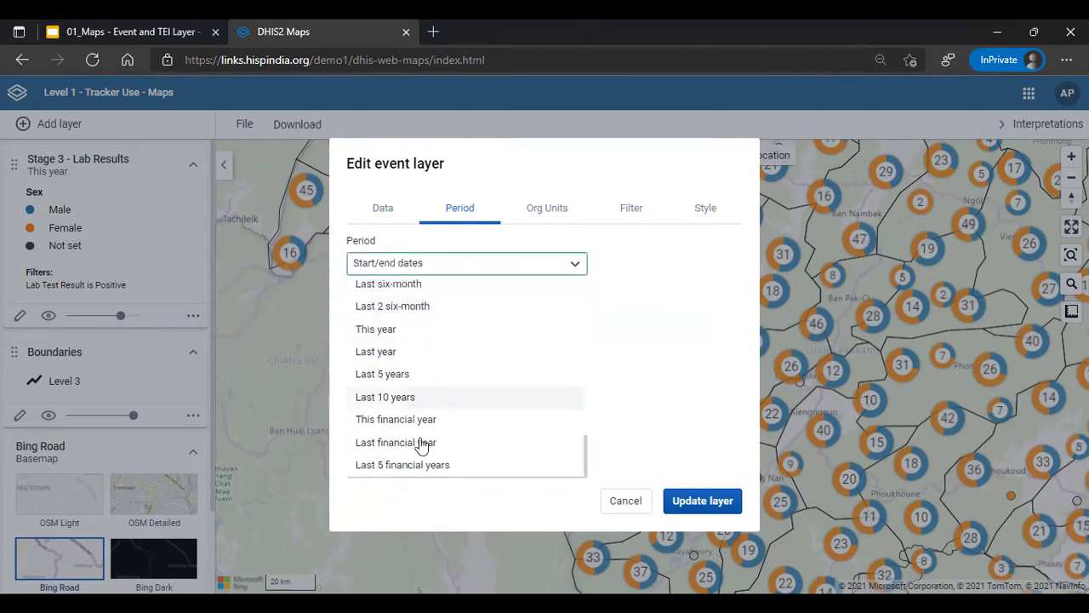
scroll(440, 413, "up", 15)
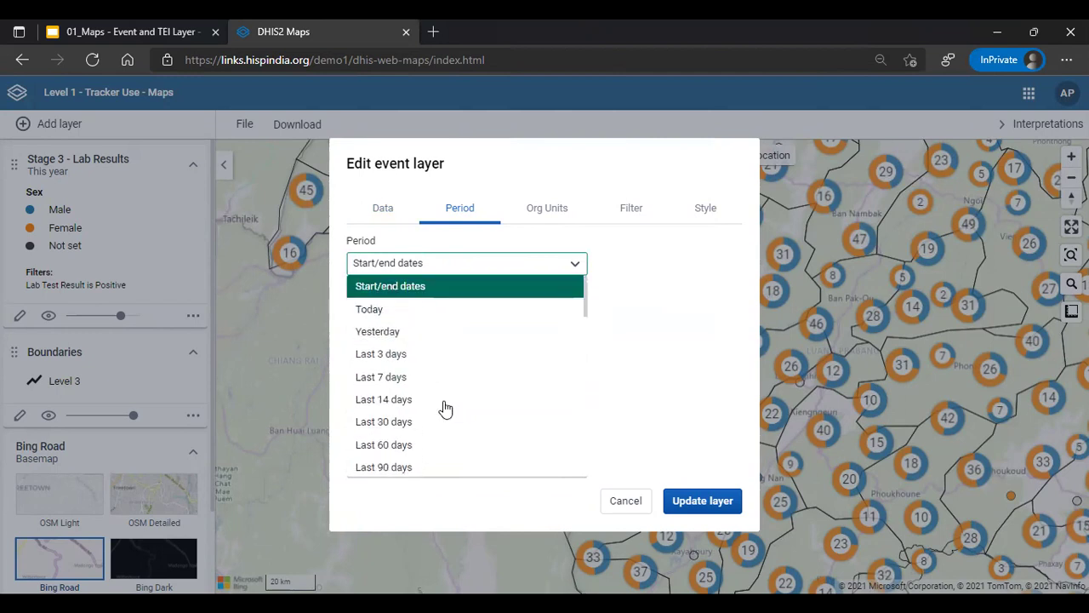
left_click(411, 267)
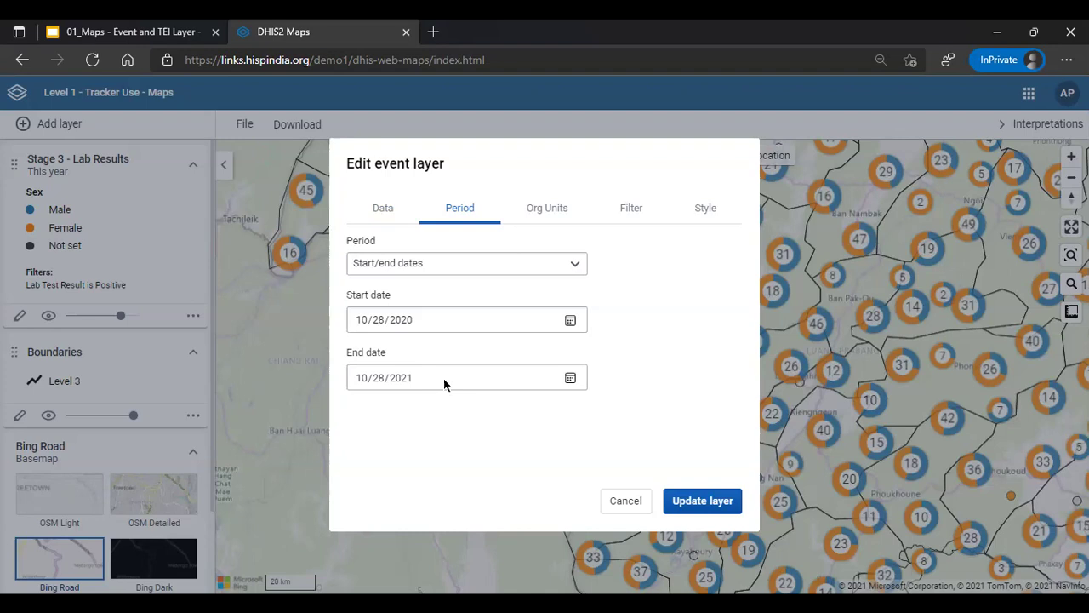
Deselect the 2 x below user organisation unit level to view the organisation unit tree, and select it again.
left_click(545, 220)
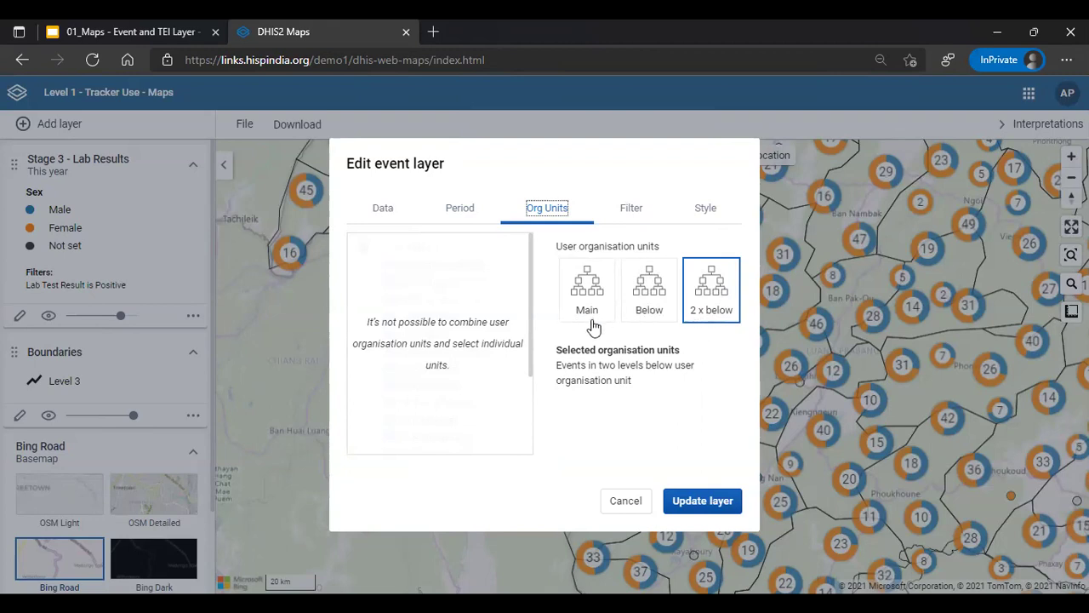
left_click(713, 302)
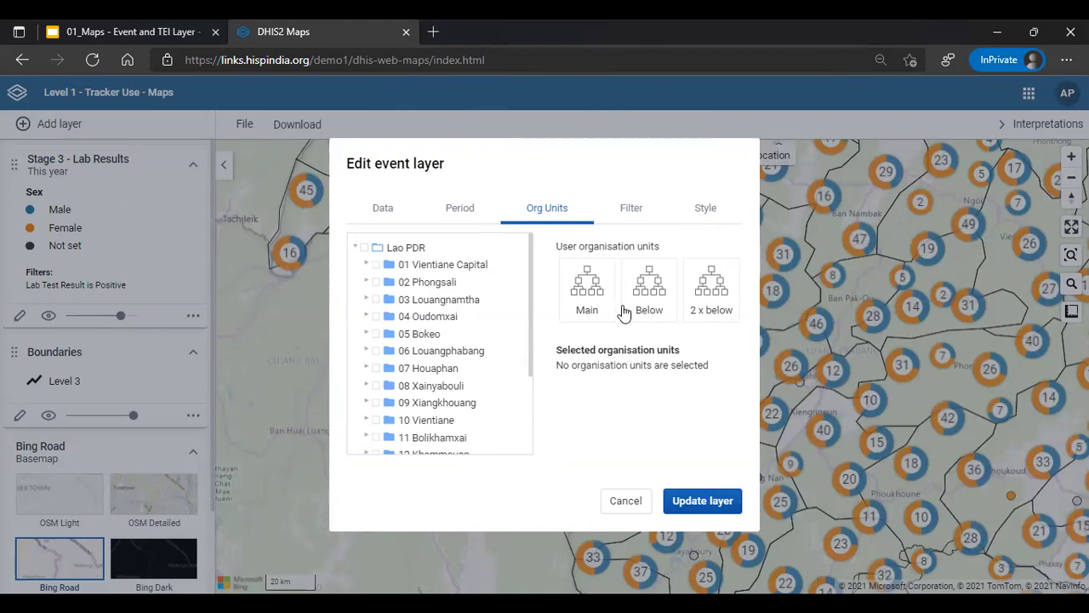
left_click(703, 316)
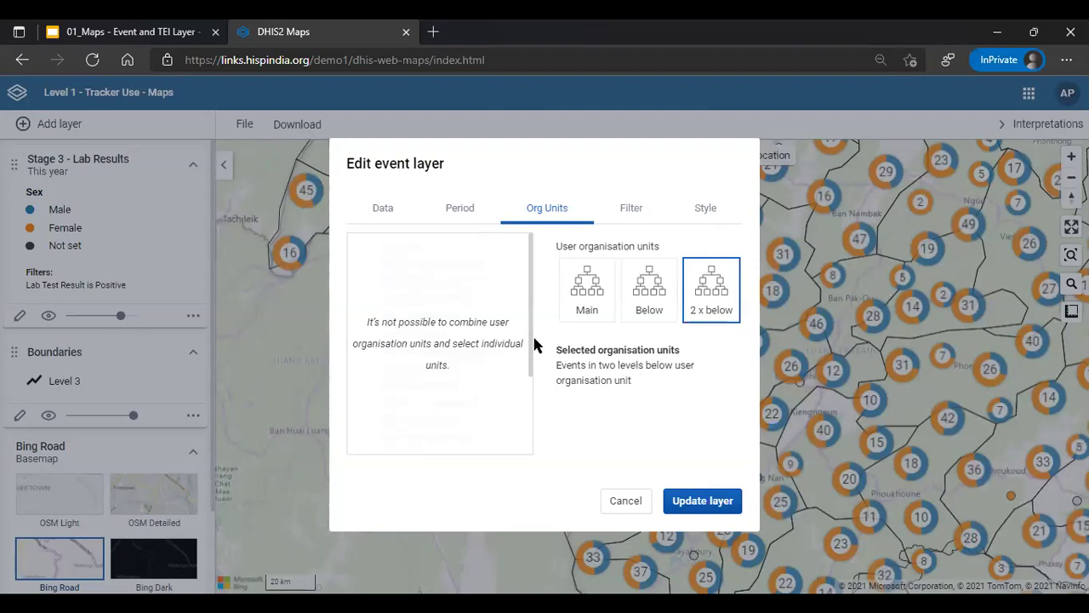
Add a second filter to the event layer for Spx Type of Test being one of PCR.
left_click(631, 213)
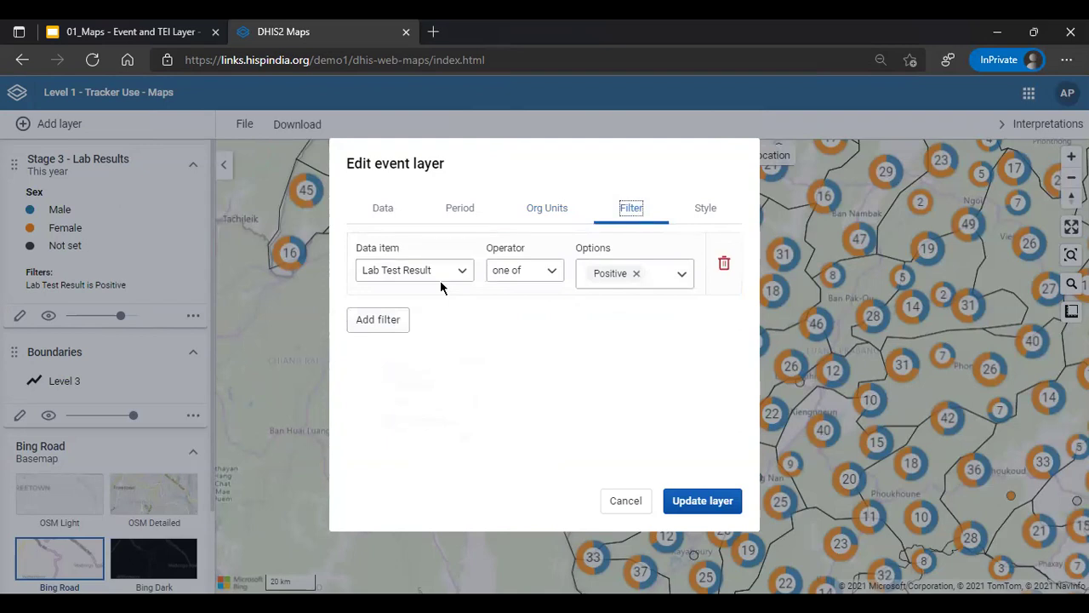
left_click(460, 215)
left_click(389, 212)
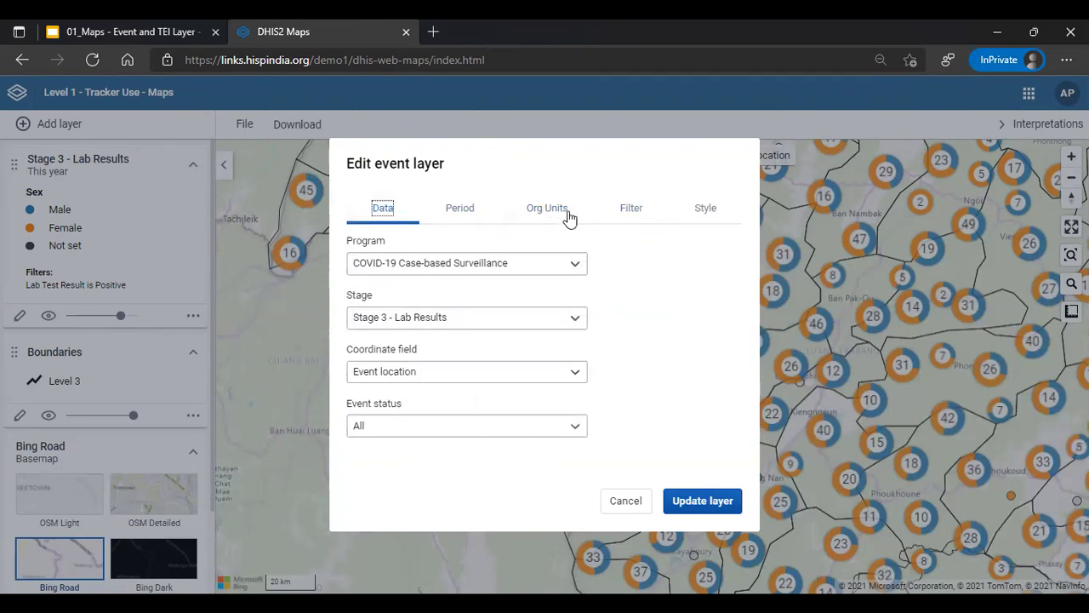
left_click(627, 213)
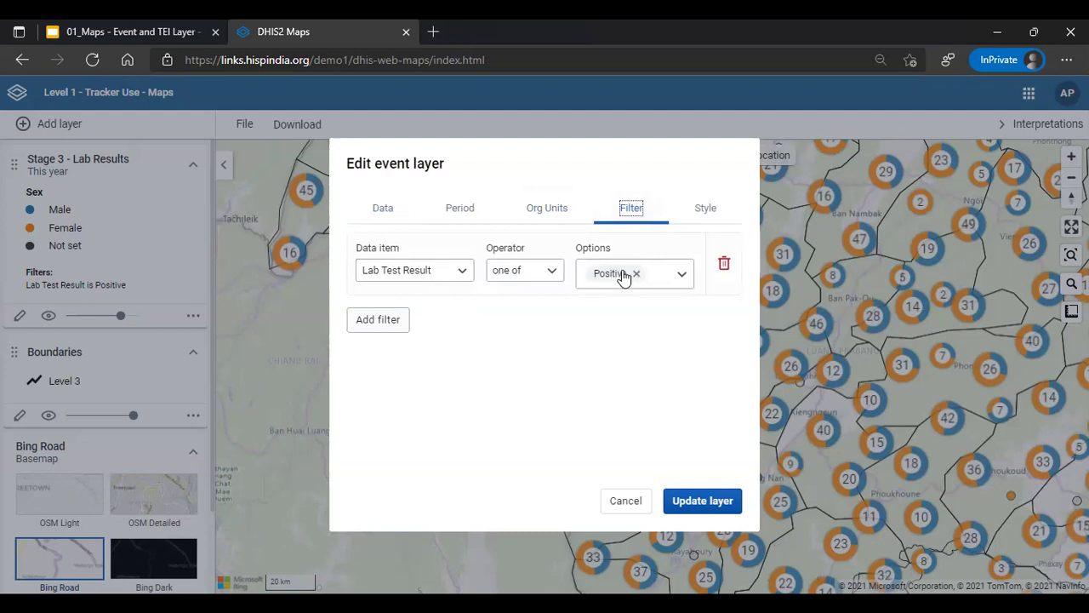
left_click(394, 324)
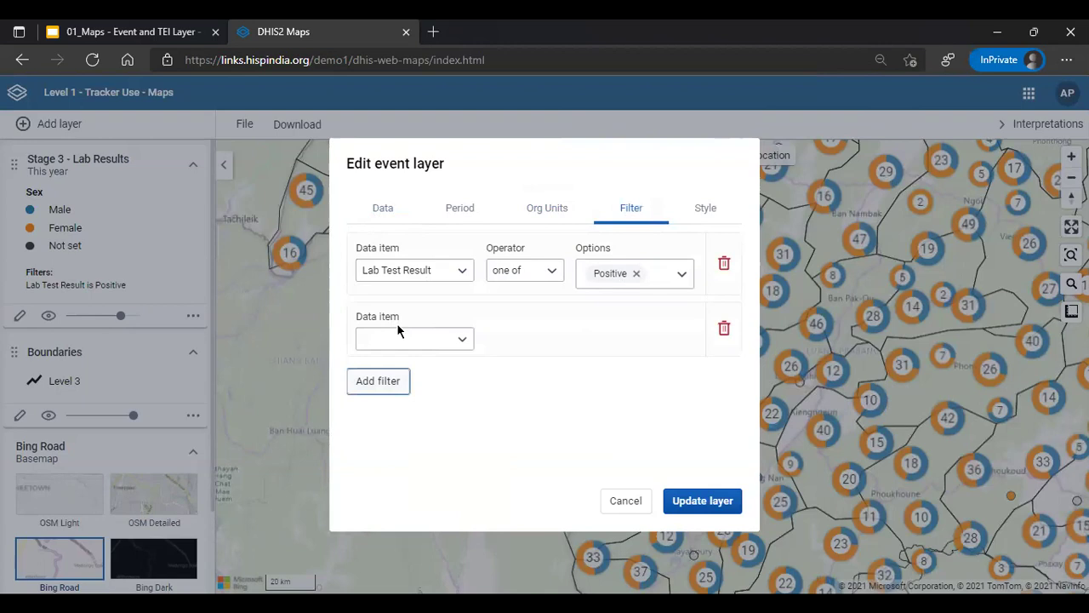
left_click(462, 340)
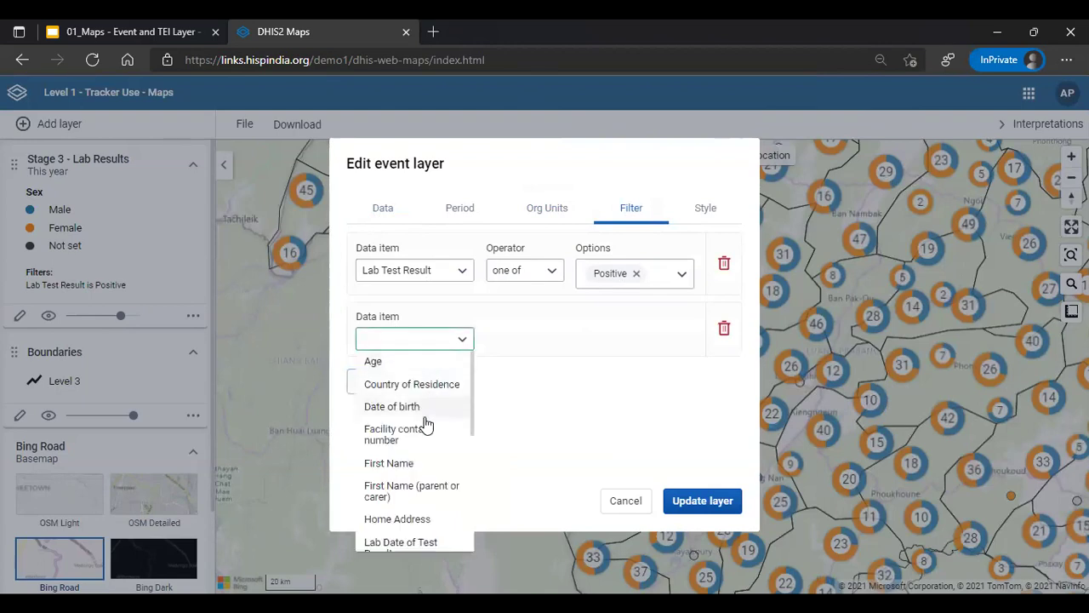
scroll(426, 442, "down", 3)
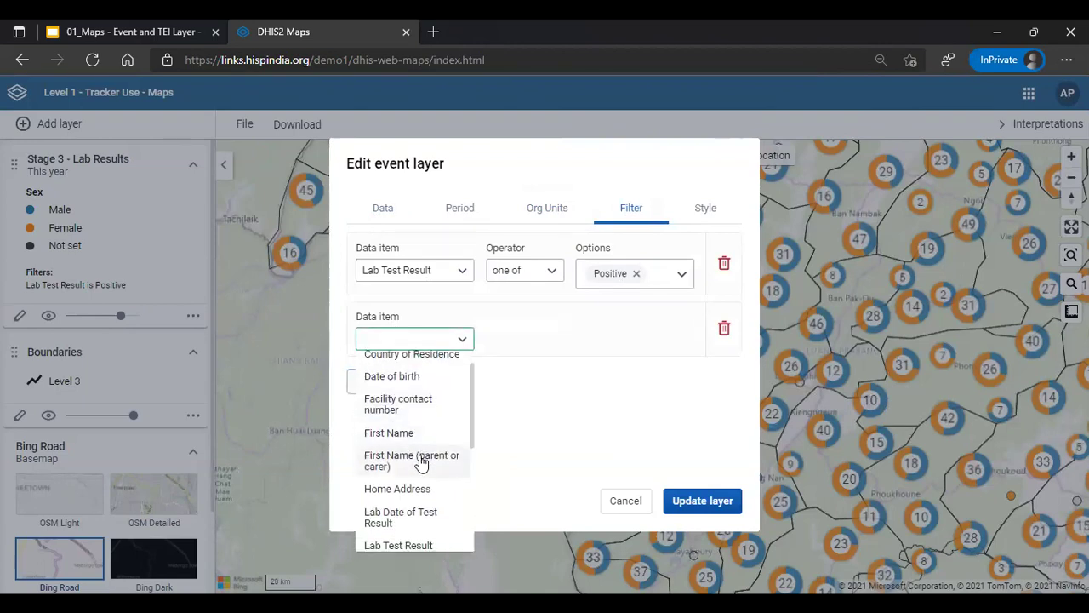
scroll(417, 485, "down", 3)
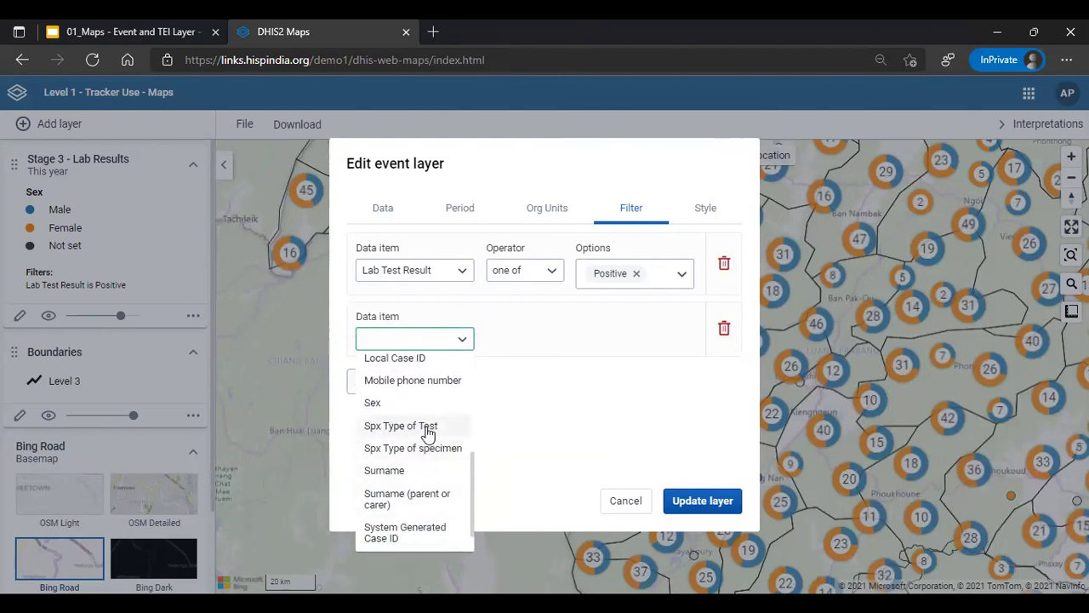
left_click(428, 429)
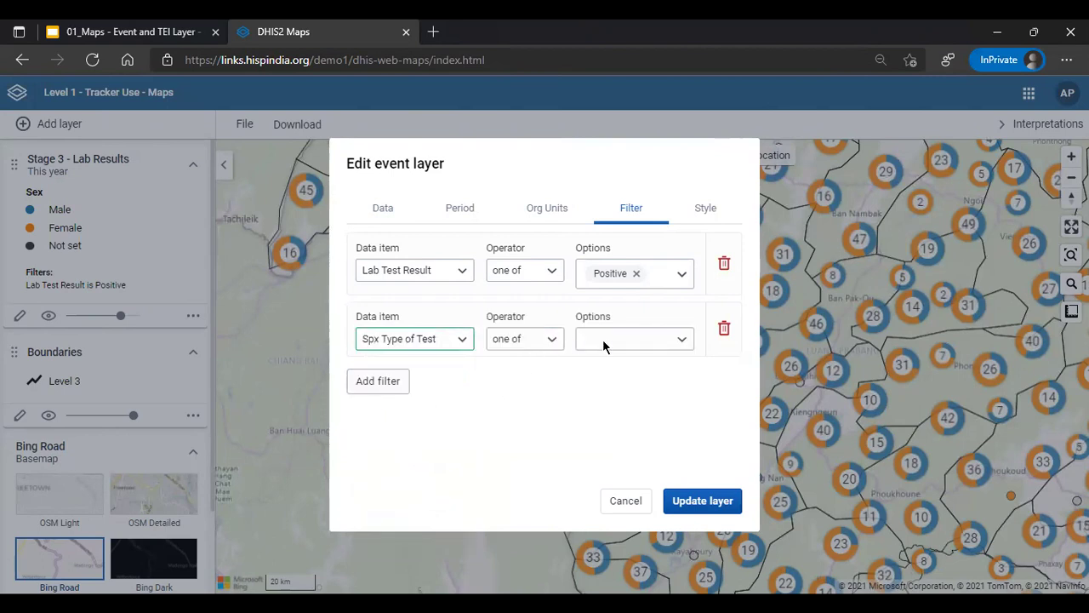
left_click(683, 341)
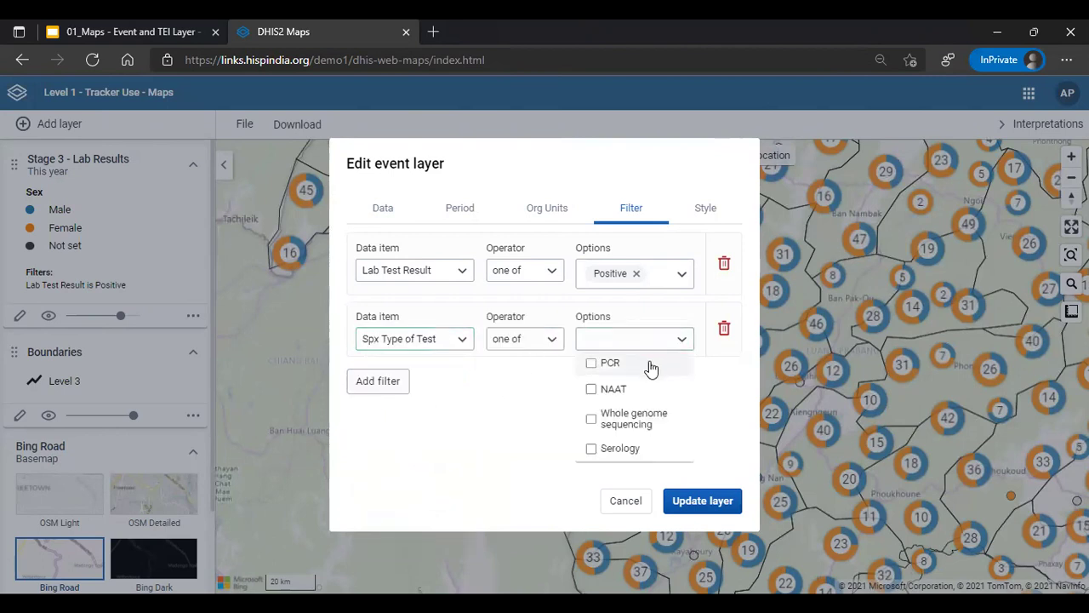
left_click(651, 366)
left_click(513, 441)
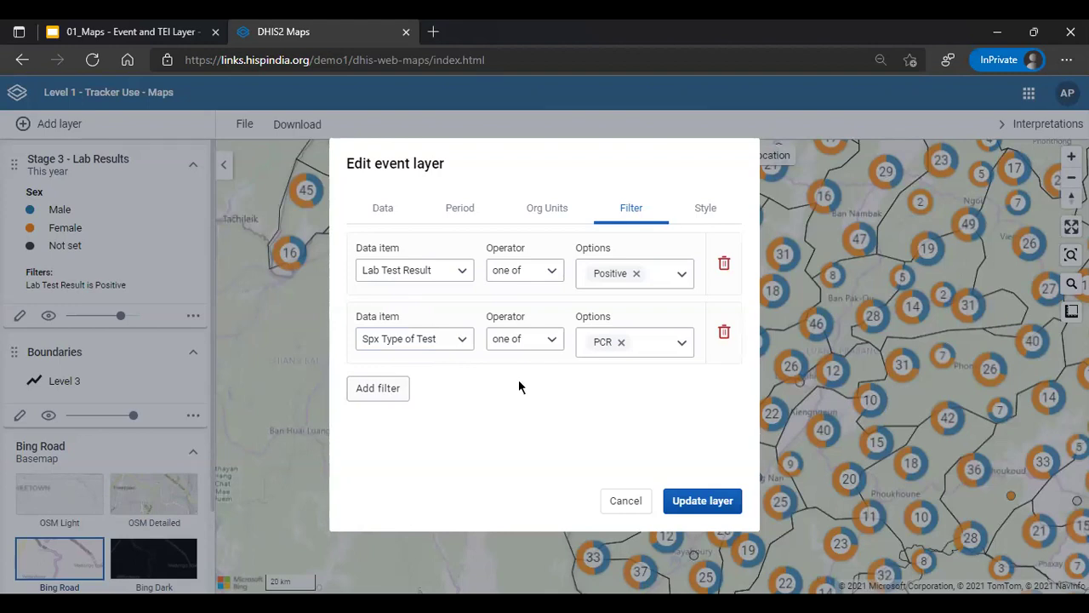
Style the events by the Age data element and check the legend sets available for its predefined color legend.
left_click(706, 209)
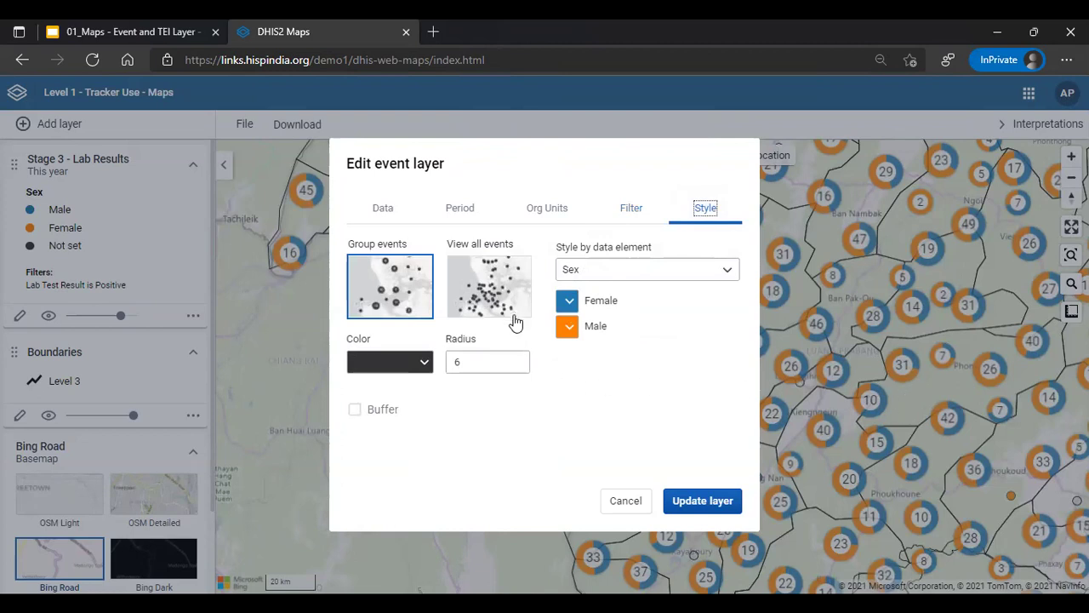
left_click(583, 271)
scroll(601, 404, "down", 3)
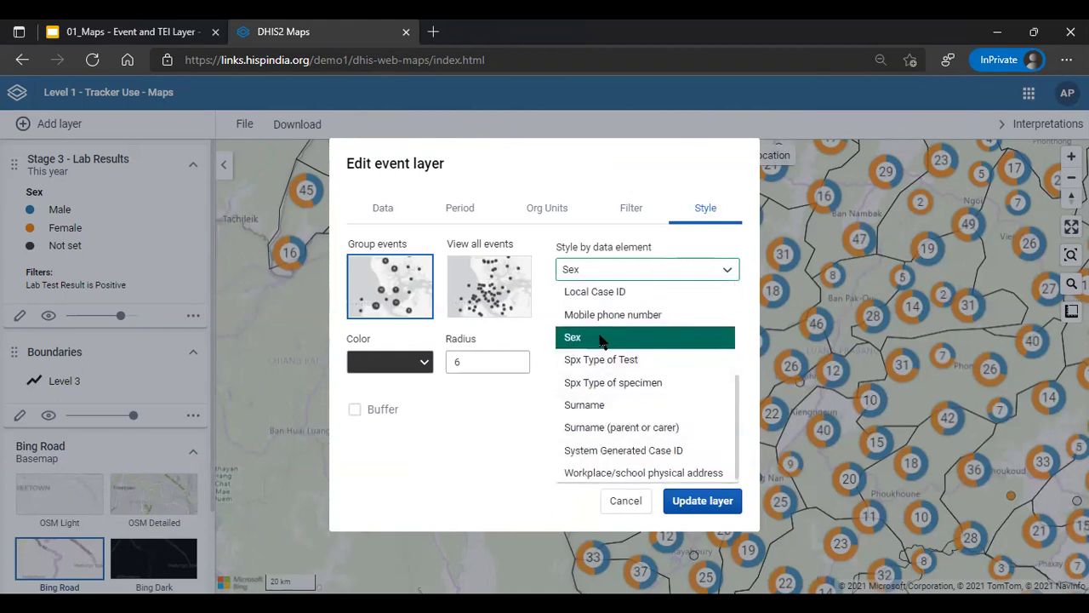
left_click(547, 404)
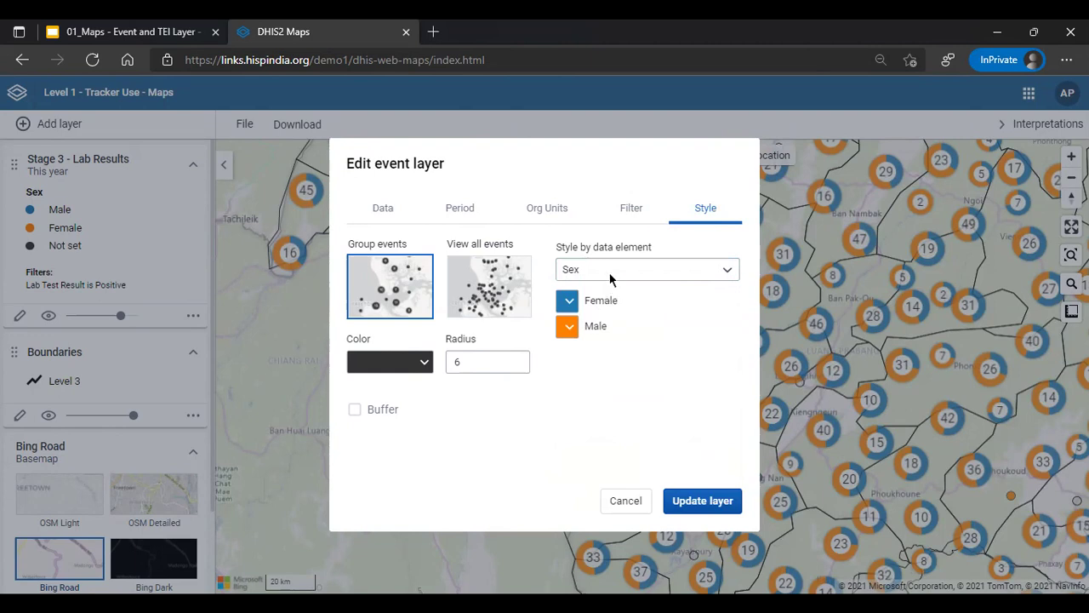
left_click(609, 270)
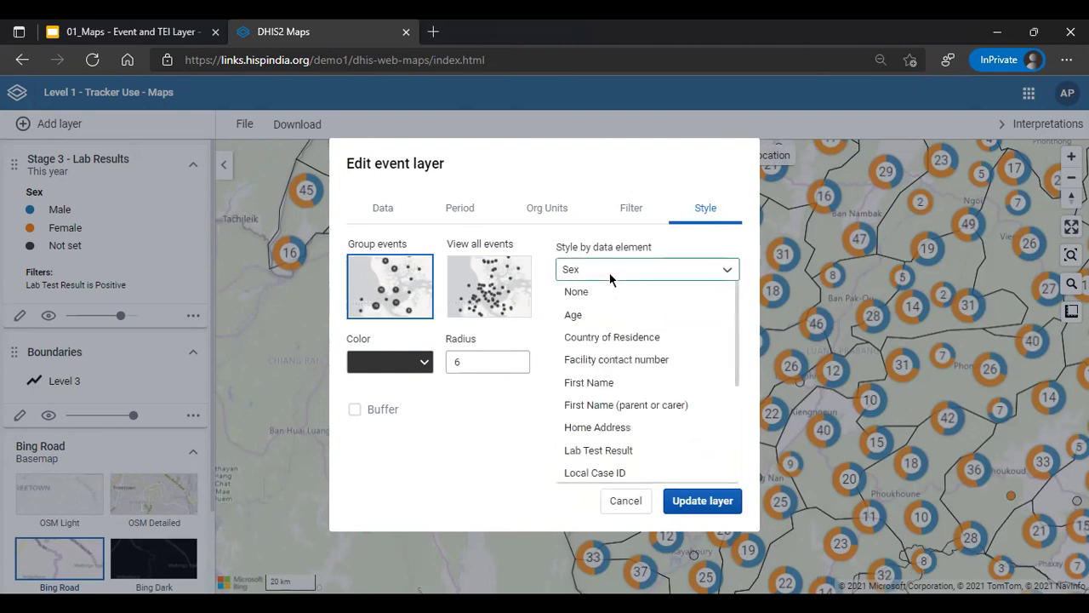
left_click(604, 321)
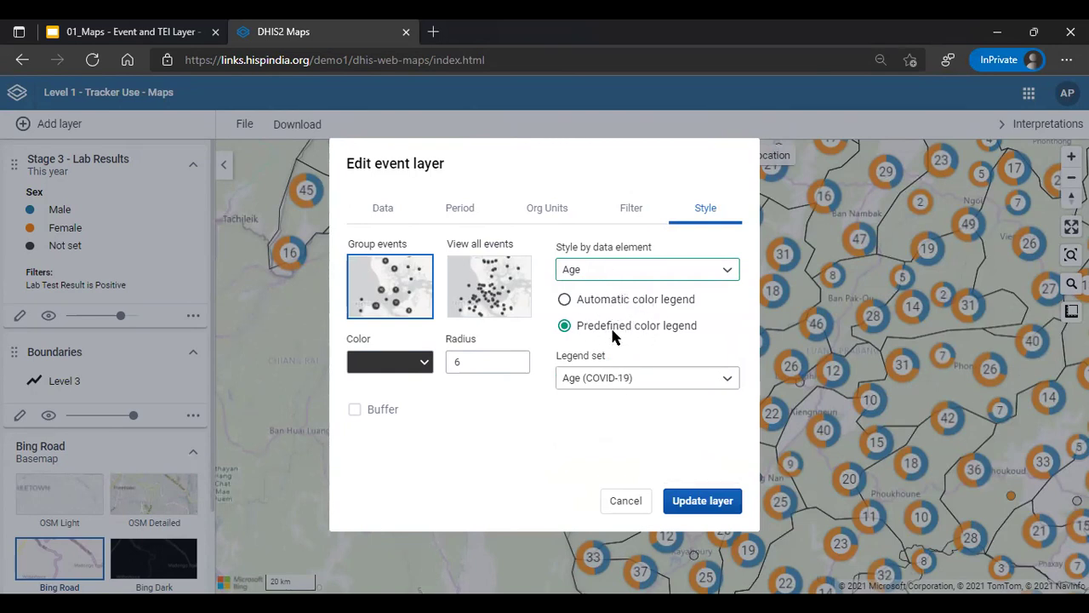
left_click(610, 383)
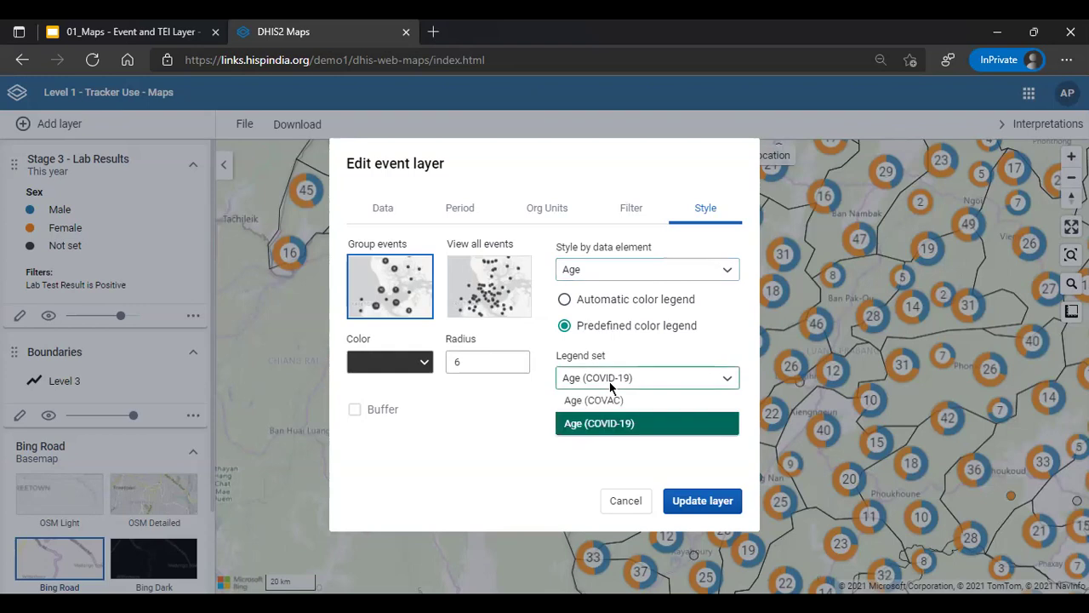
left_click(595, 451)
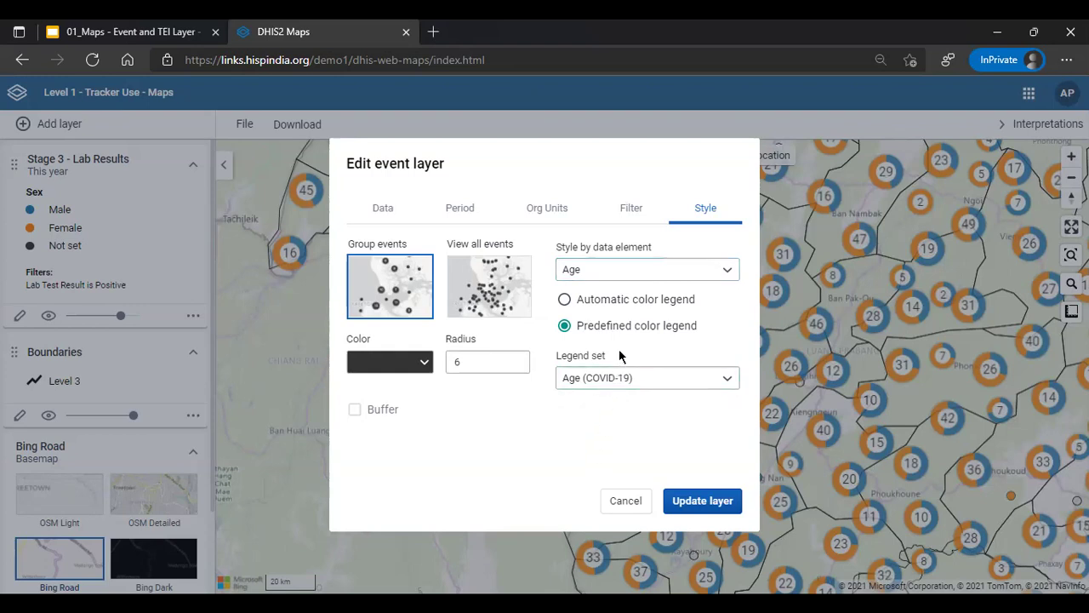
Look through the data elements available for styling the event layer, keeping Age selected.
left_click(607, 272)
scroll(622, 405, "down", 1)
scroll(622, 405, "down", 3)
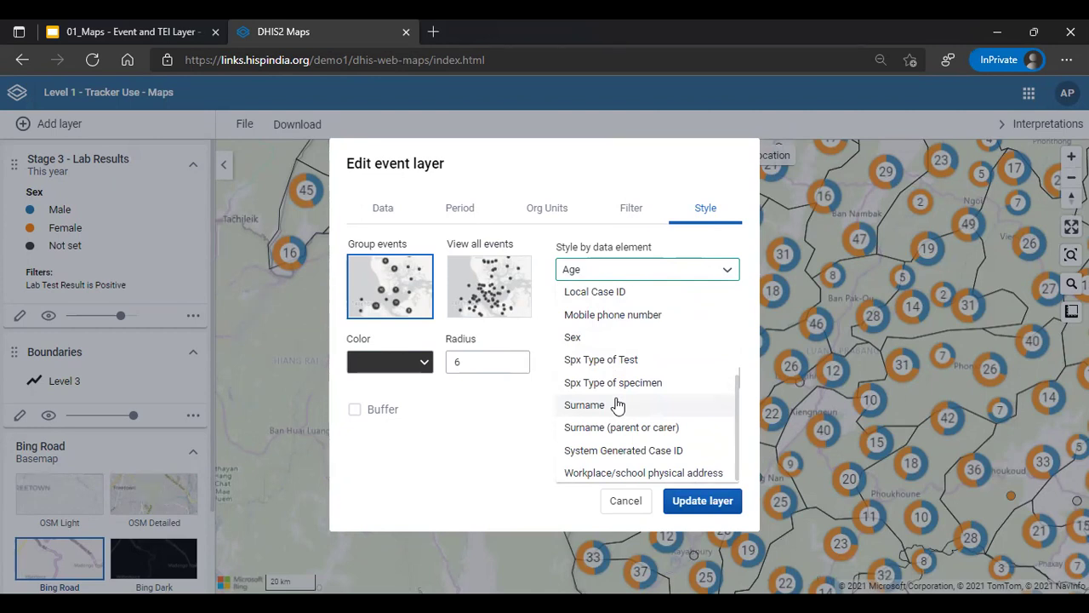
left_click(517, 446)
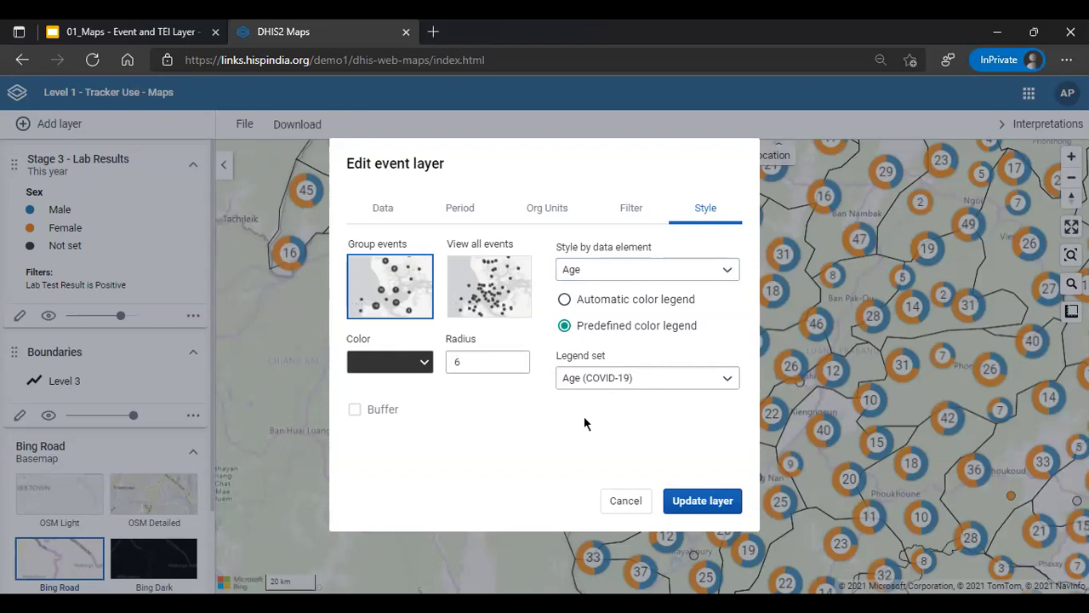
Set the event layer's period to This year and update the layer.
left_click(641, 223)
left_click(555, 209)
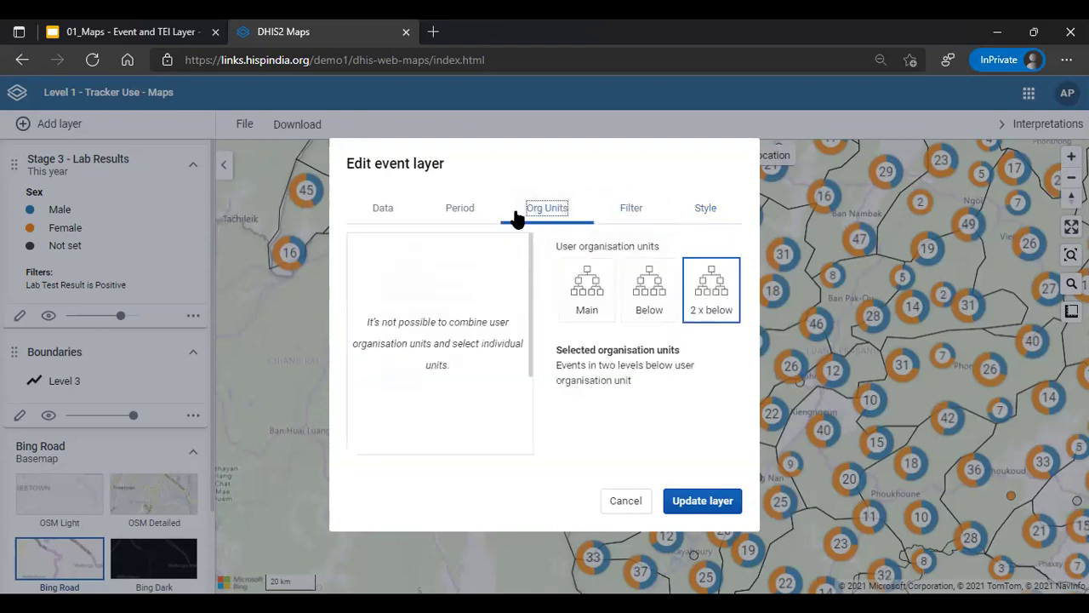
left_click(474, 214)
left_click(389, 213)
left_click(491, 219)
left_click(425, 263)
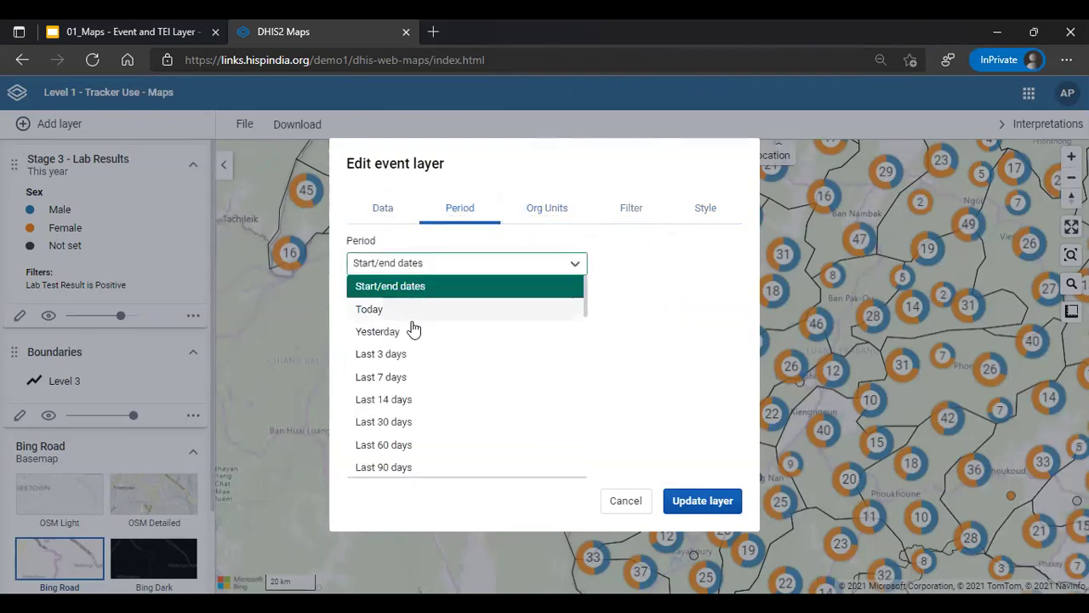
scroll(419, 345, "down", 2)
scroll(425, 366, "down", 8)
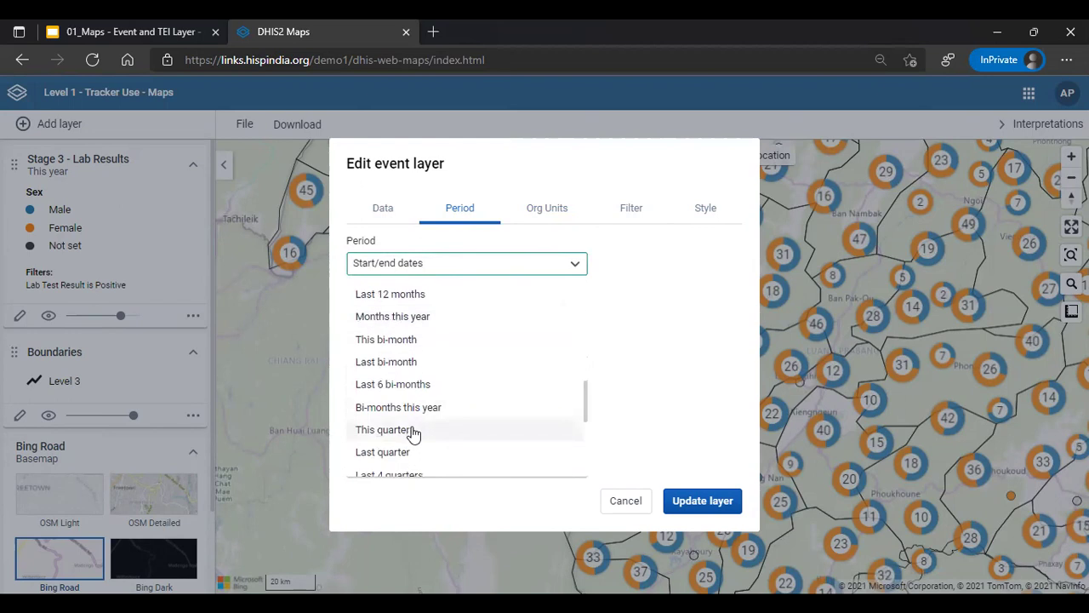
scroll(408, 438, "down", 3)
left_click(399, 380)
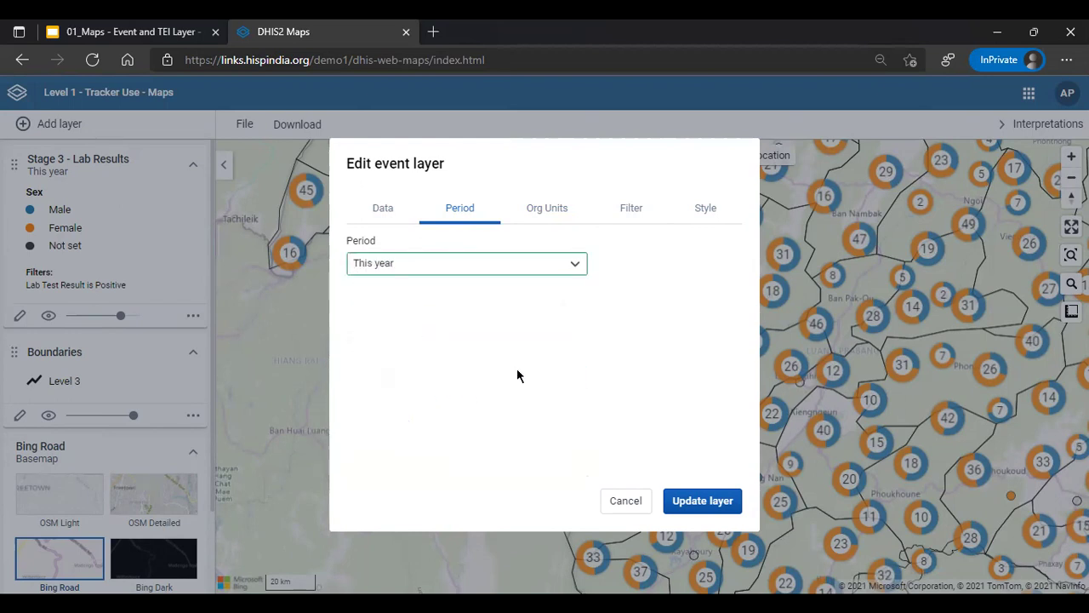
left_click(707, 506)
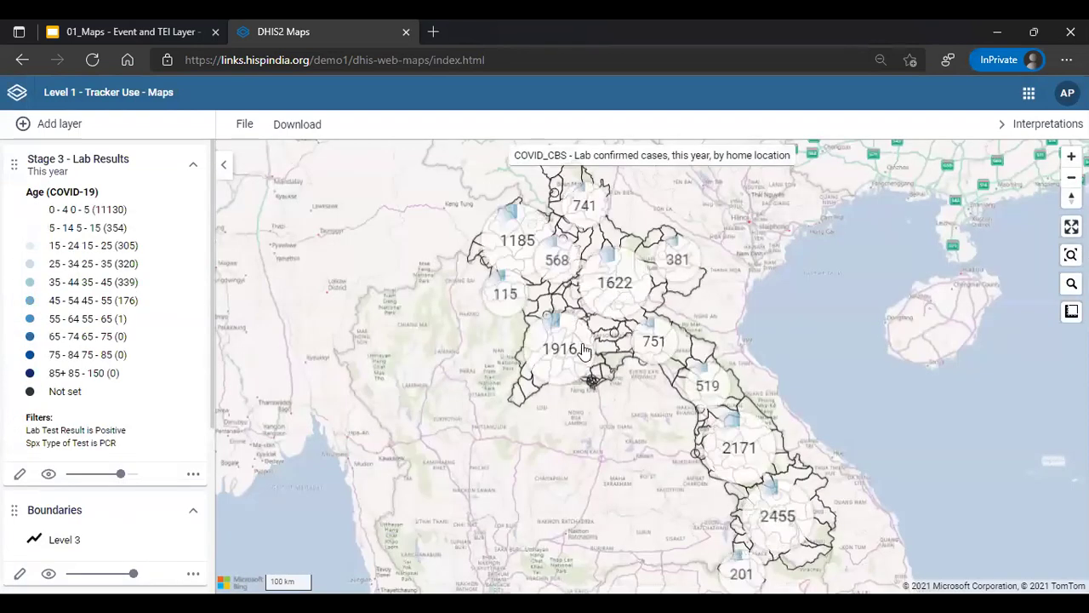
Examine the age-styled event clusters over the northern districts at closer and wider zoom levels.
left_click(624, 290)
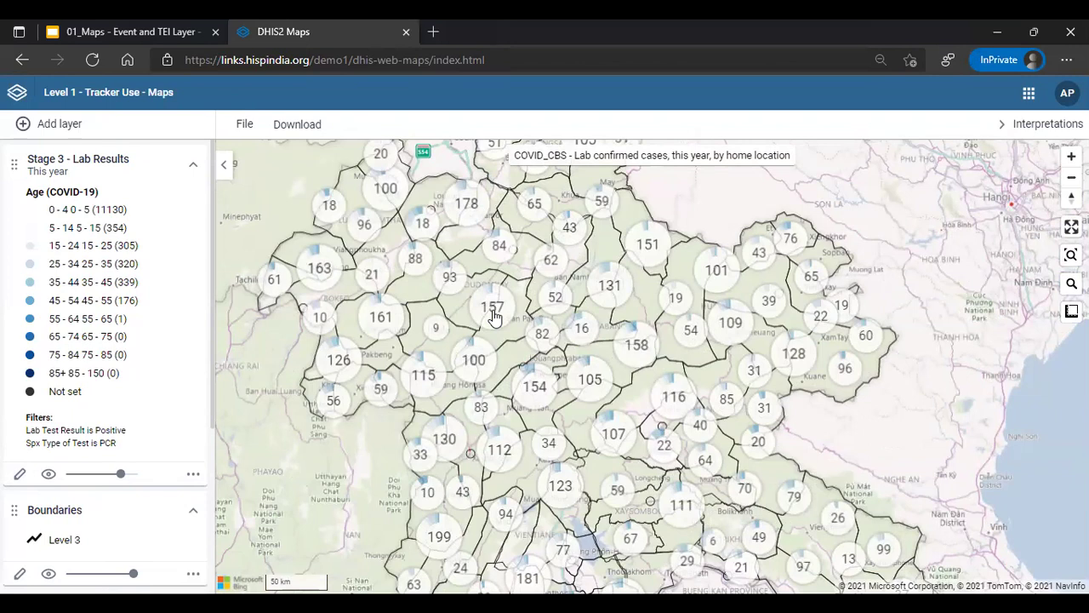
scroll(495, 315, "up", 5)
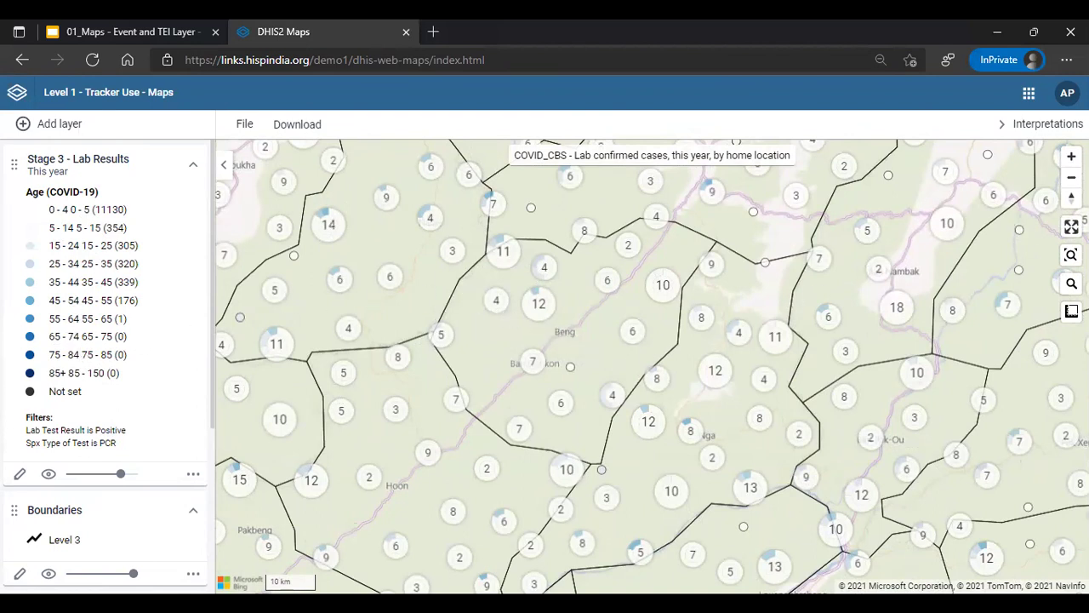
left_click(1071, 177)
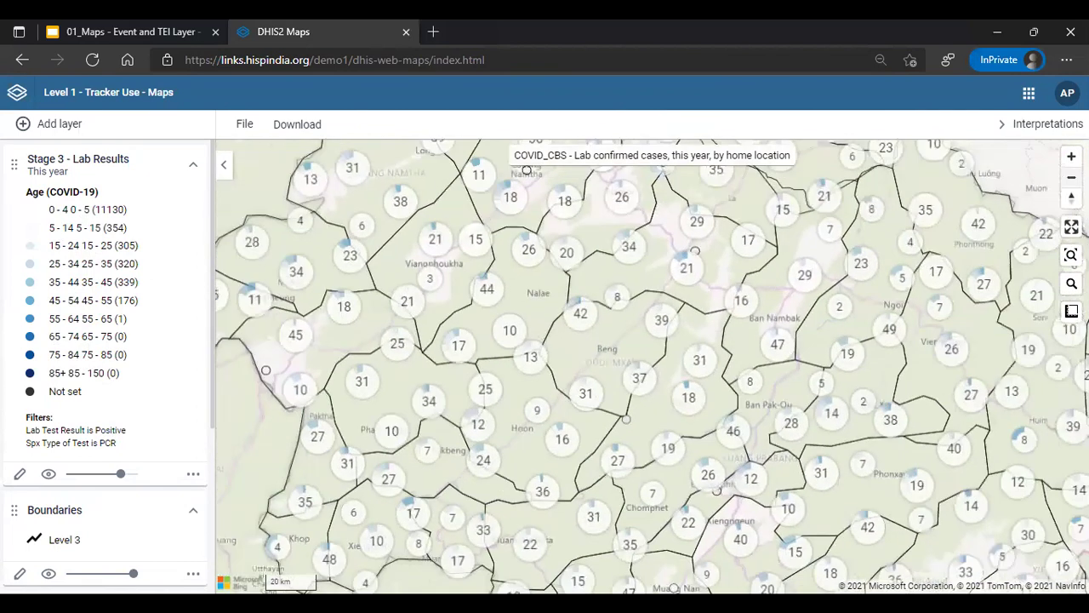
scroll(672, 340, "down", 2)
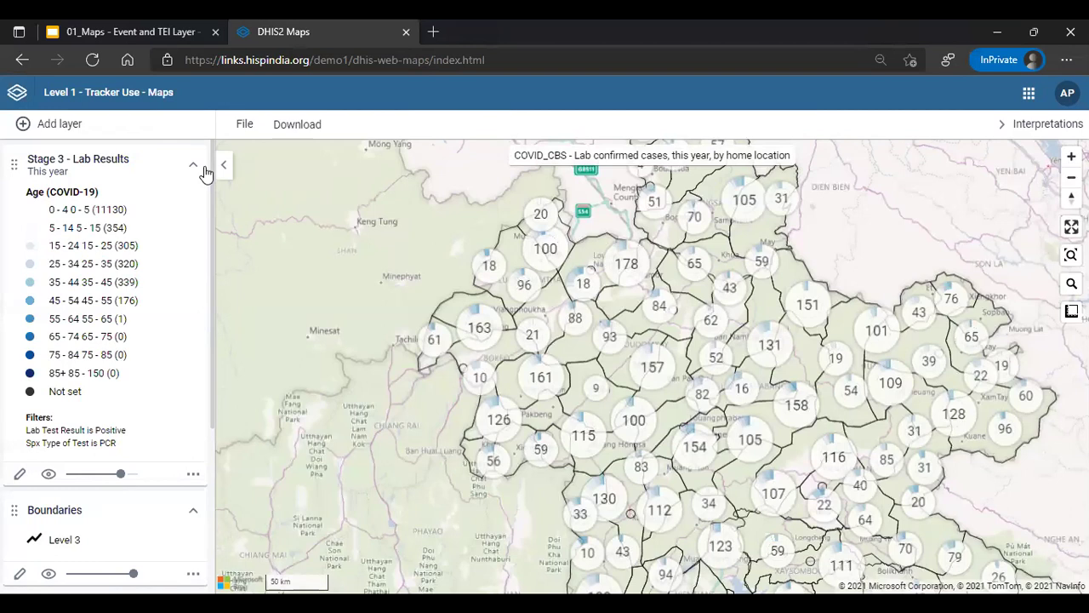
Start a new map and add a boundary layer for the 2 x below user organisation unit level.
left_click(243, 127)
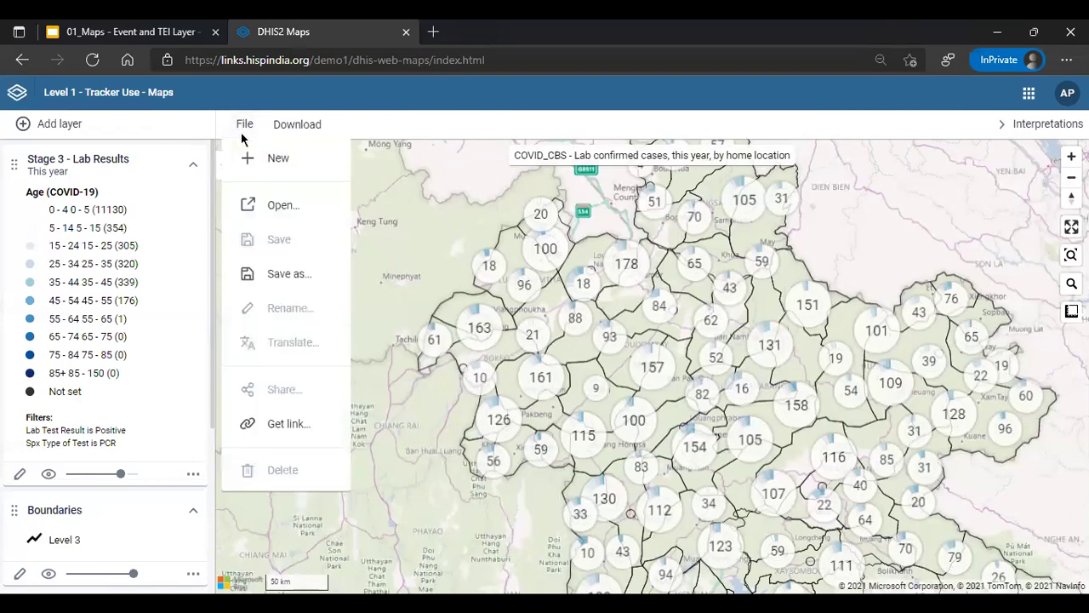
left_click(246, 154)
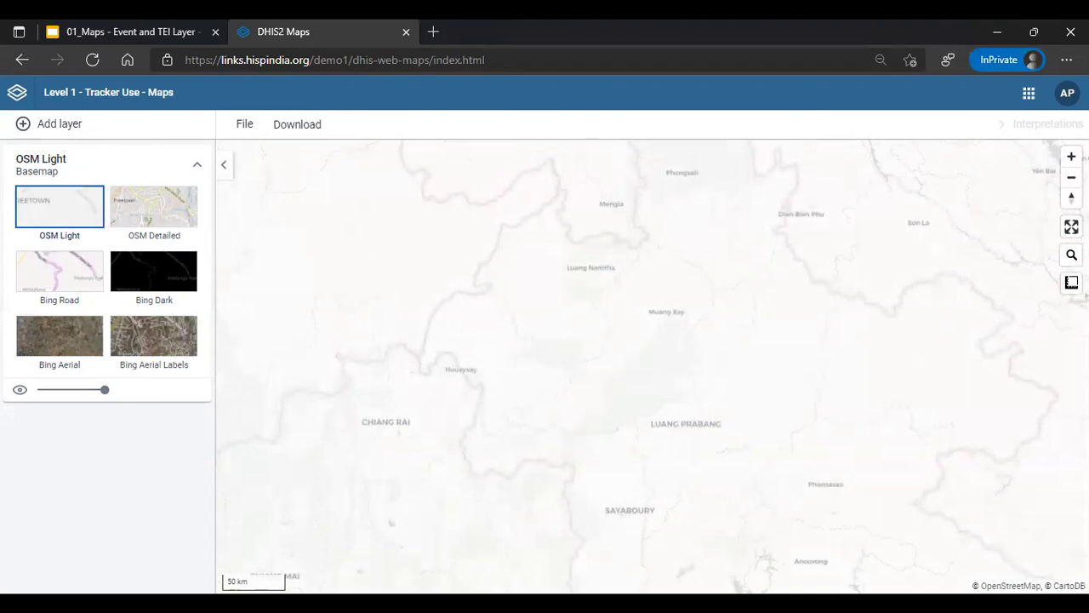
left_click(49, 123)
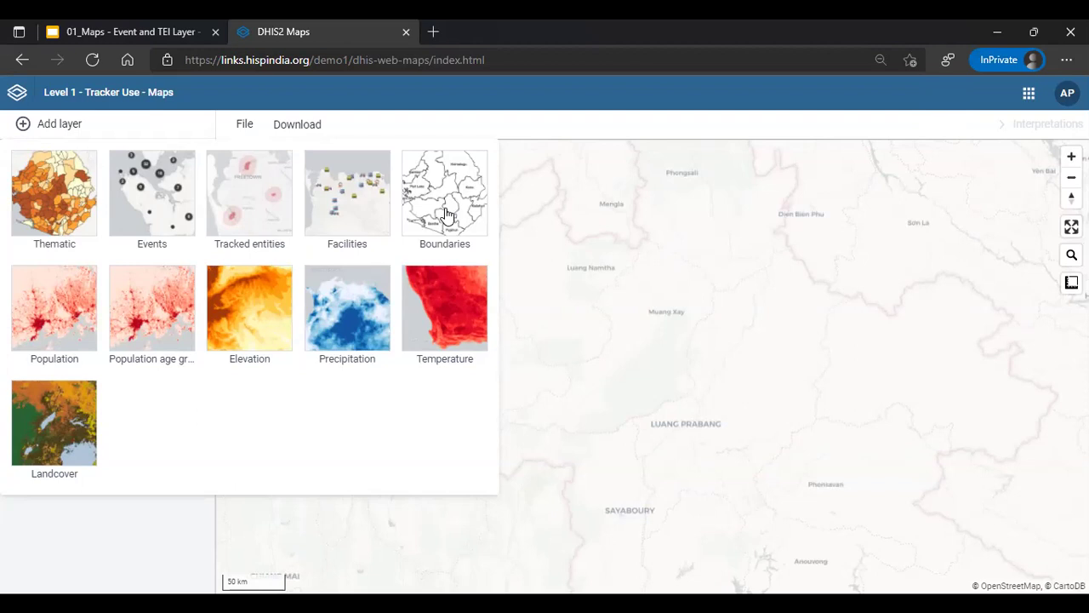
left_click(446, 215)
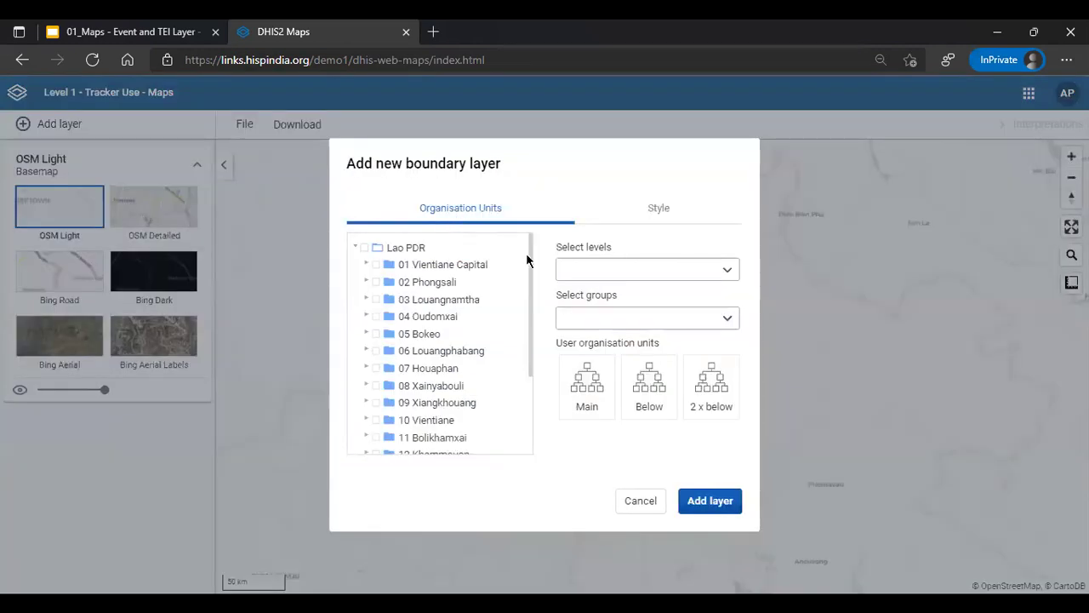
left_click(723, 398)
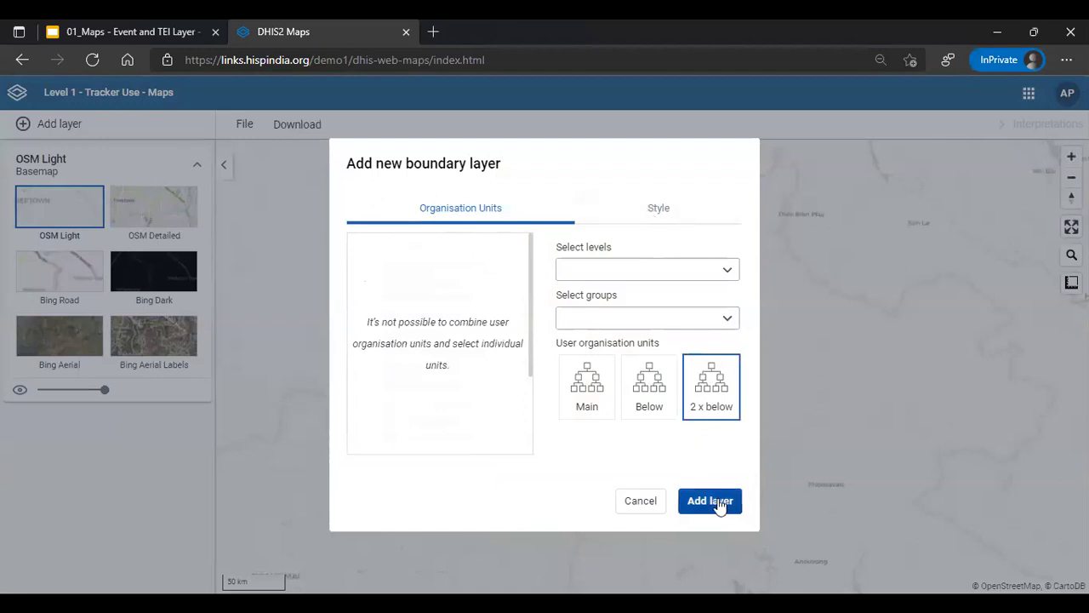
left_click(709, 501)
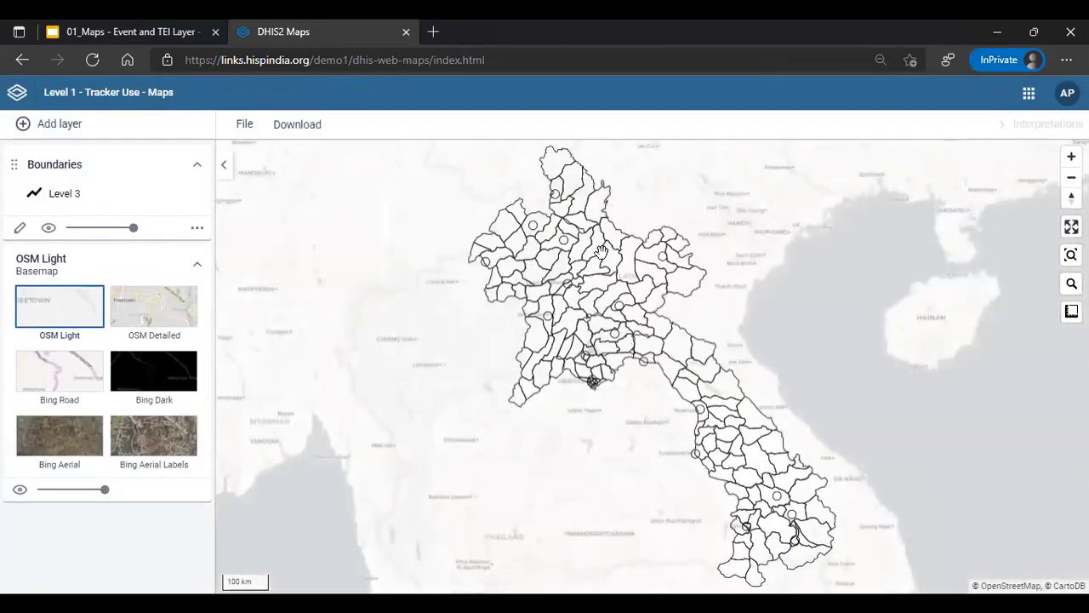
Turn on labels in the boundary layer's style and update the layer.
left_click(18, 229)
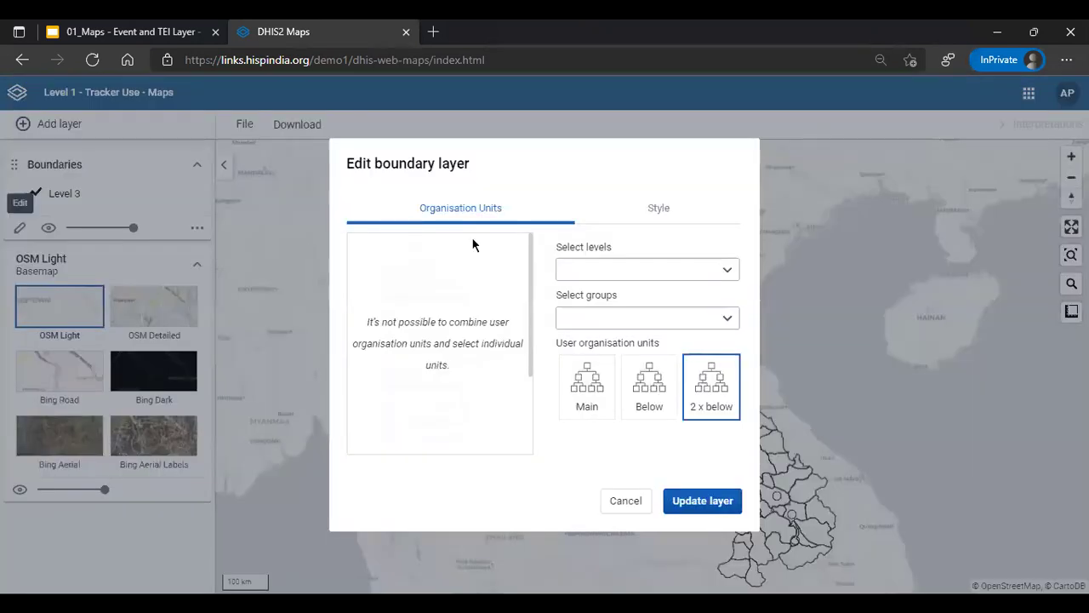
left_click(642, 221)
left_click(378, 271)
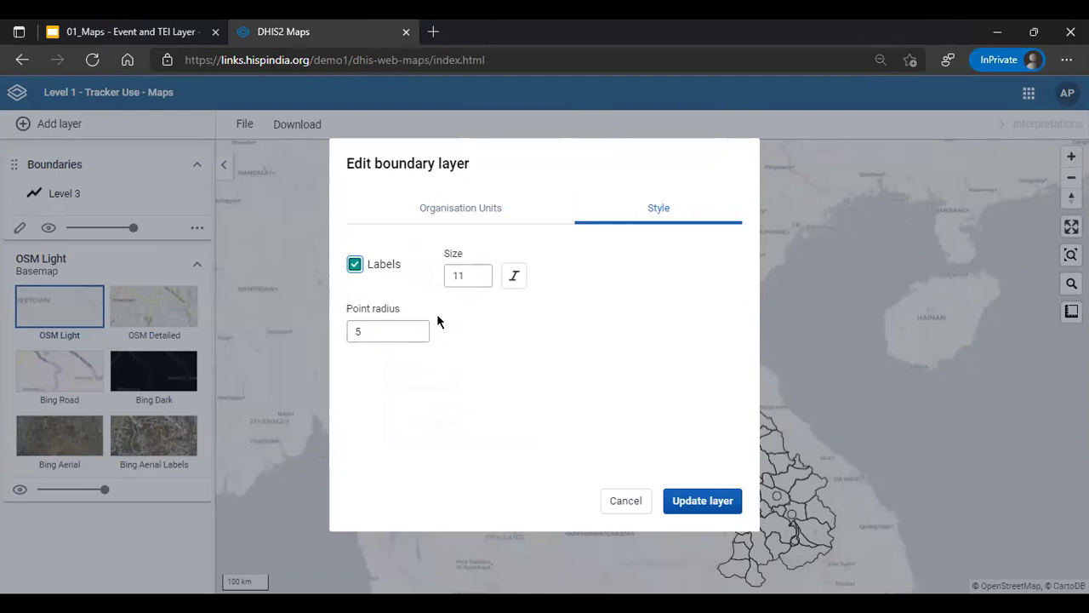
left_click(696, 501)
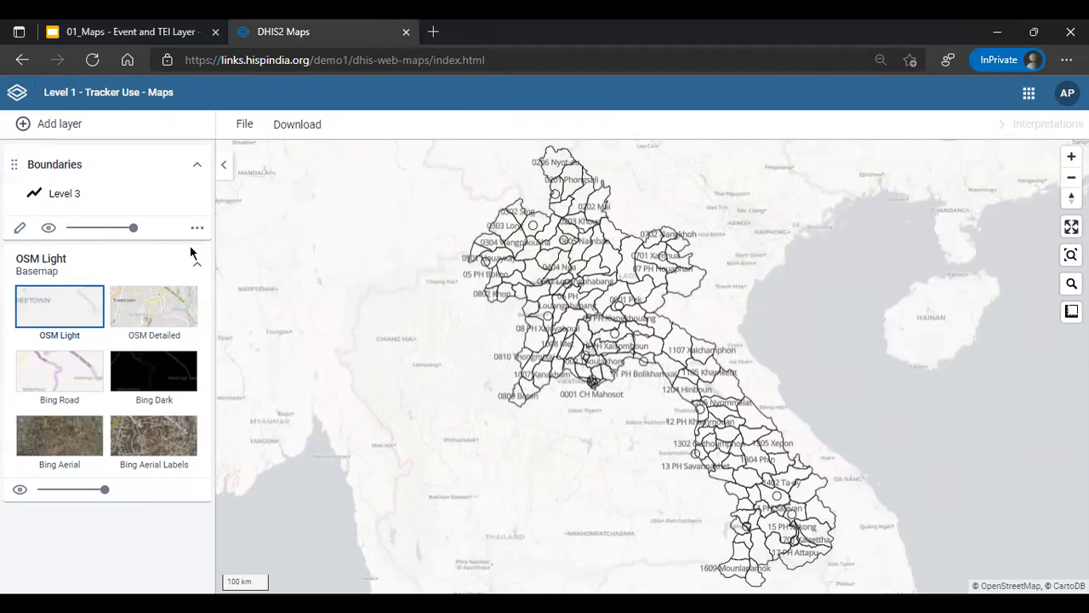
Turn off the boundary layer's labels and update the layer.
left_click(20, 231)
left_click(654, 208)
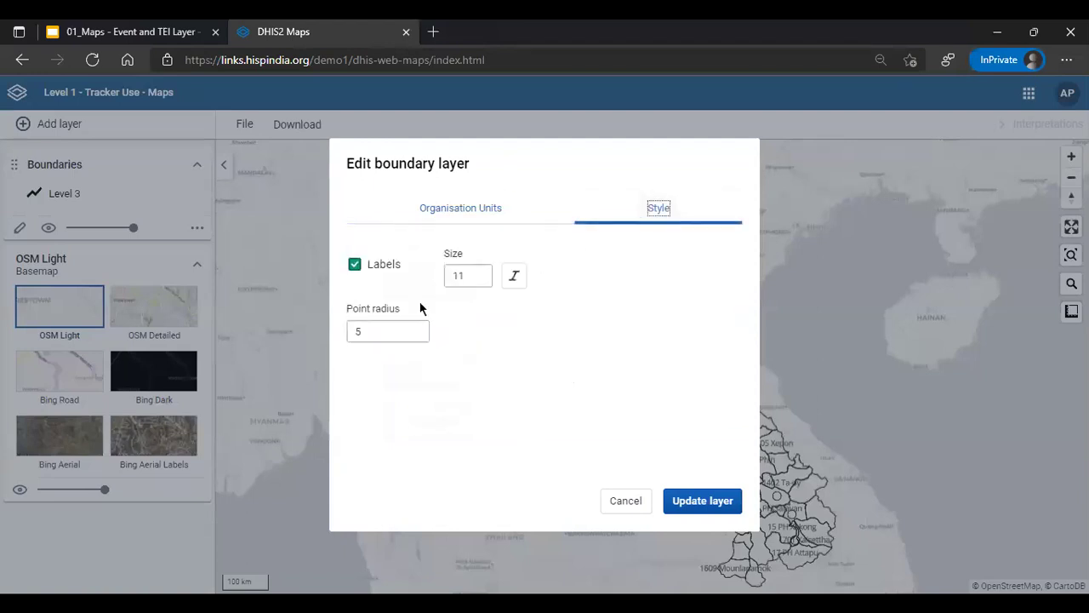
left_click(356, 265)
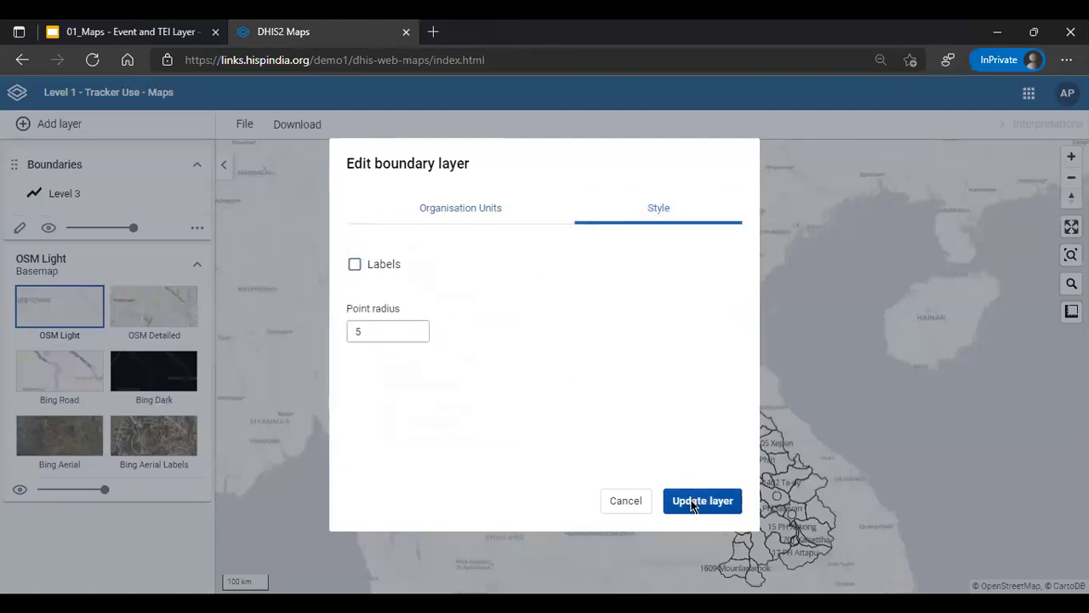
left_click(691, 506)
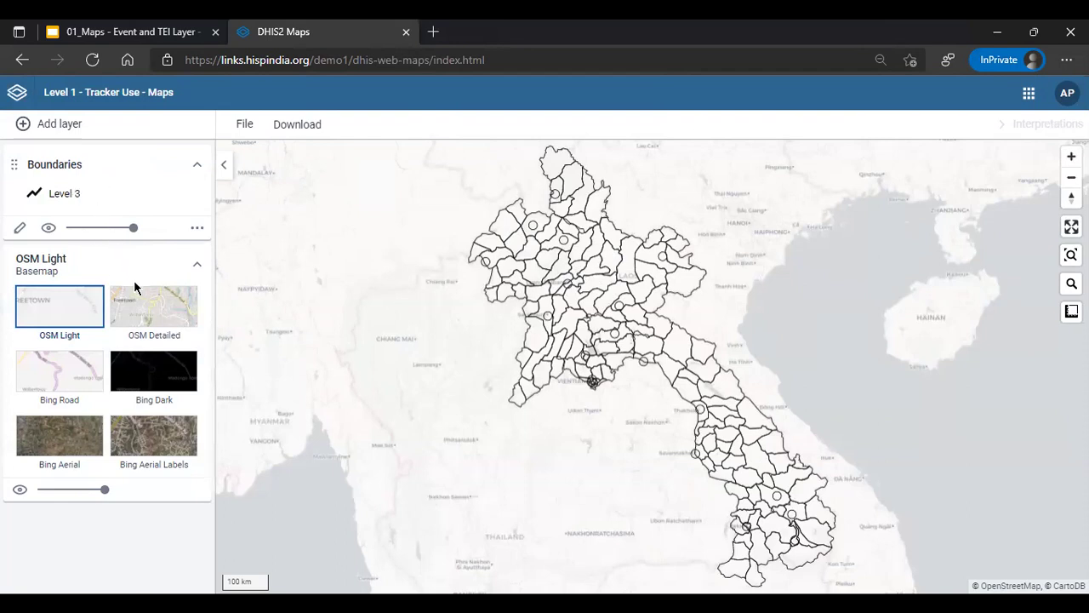
Start a new event layer using the COVID-19 Case-based Surveillance program and its Stage 3 - Lab Results stage.
left_click(54, 125)
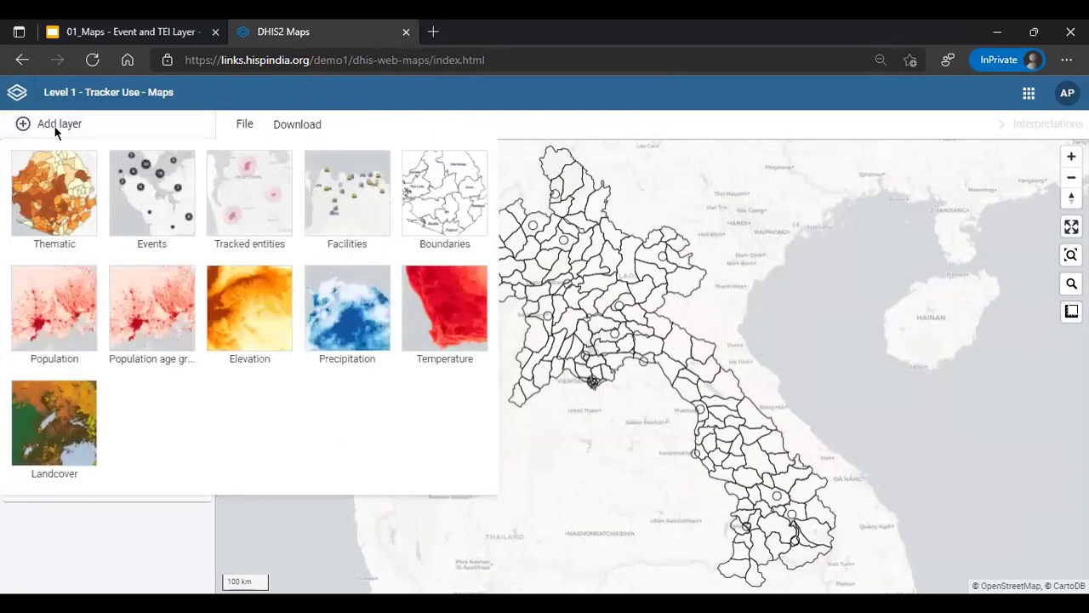
left_click(158, 214)
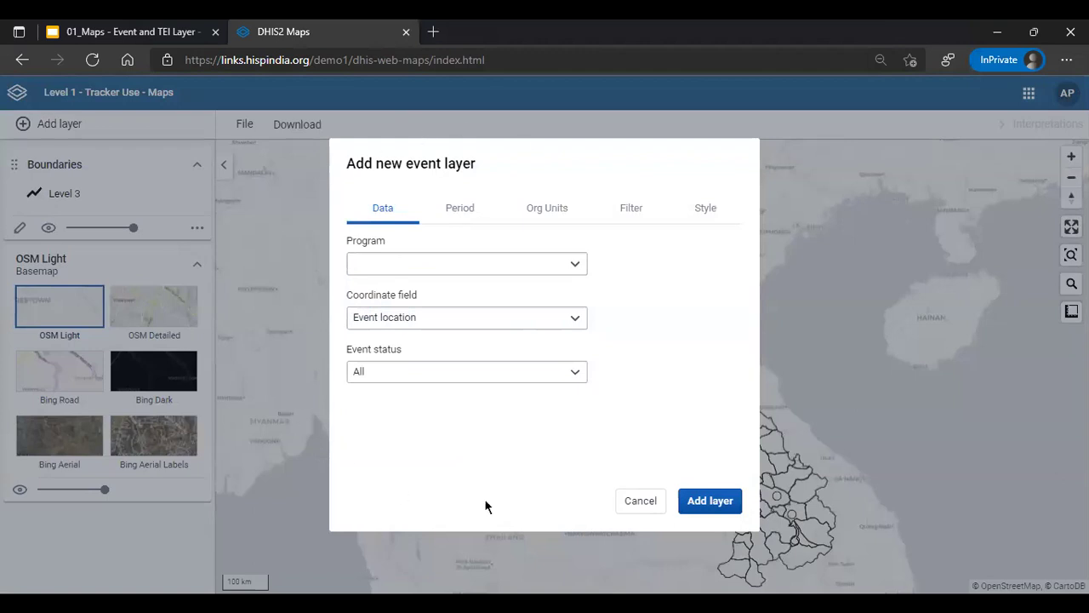
left_click(413, 262)
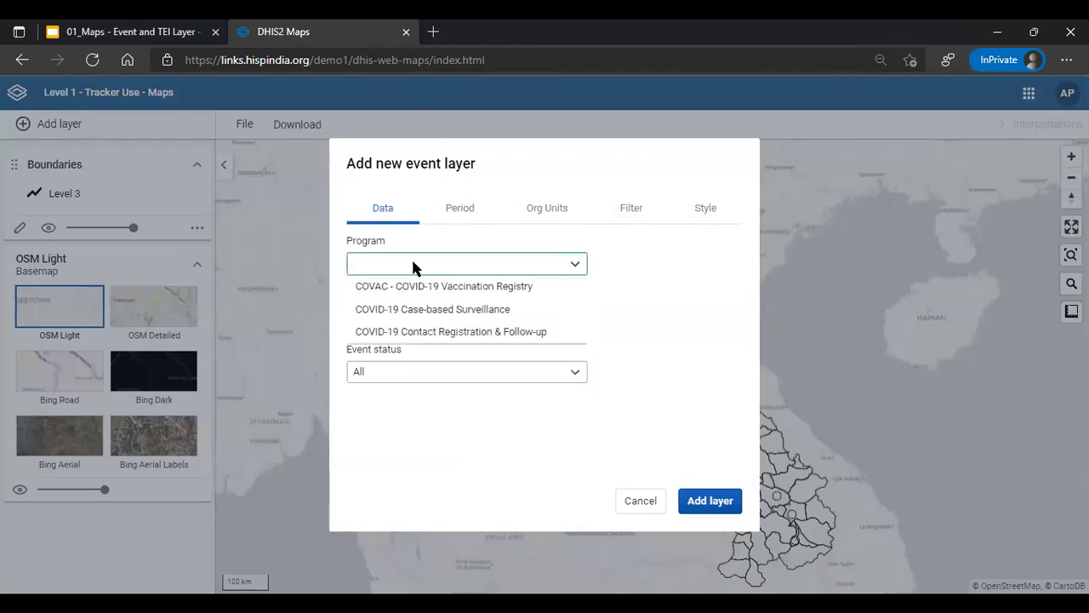
left_click(425, 316)
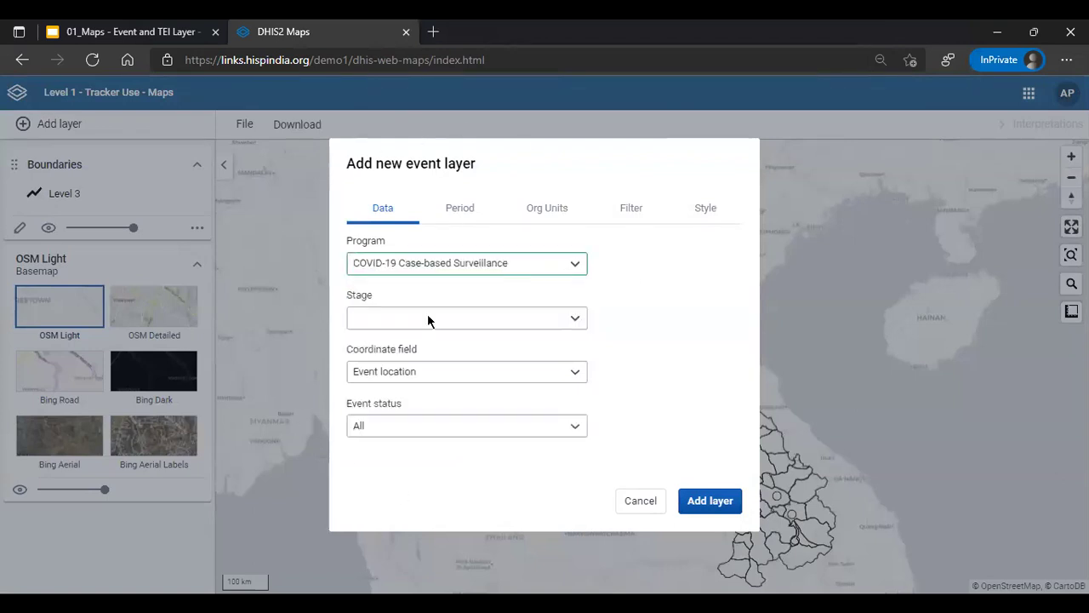
left_click(427, 318)
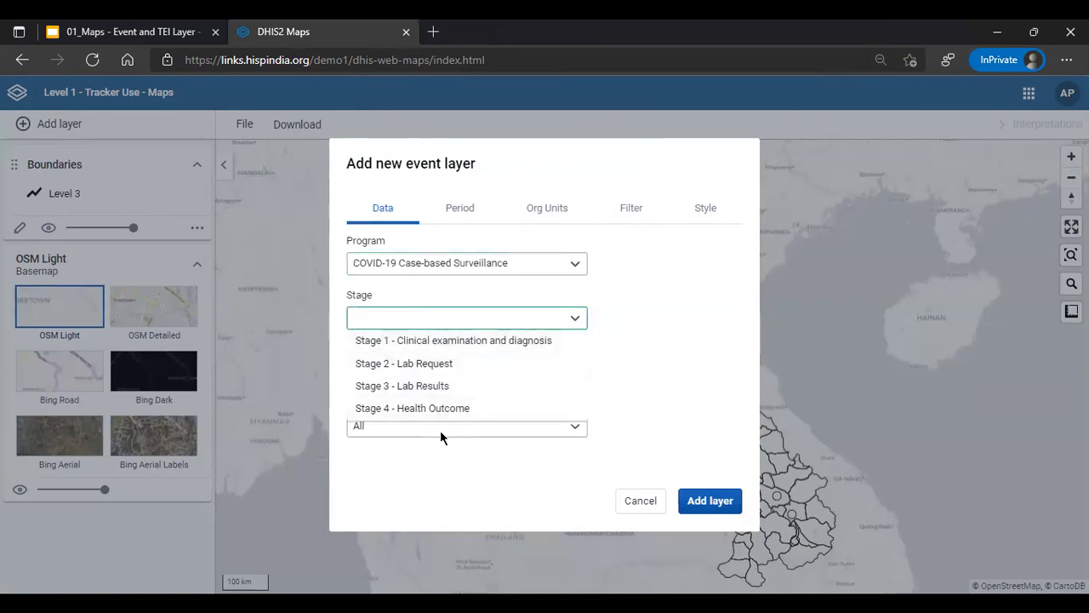
left_click(433, 387)
Check which coordinate fields the new event layer offers, keeping Event location.
left_click(418, 374)
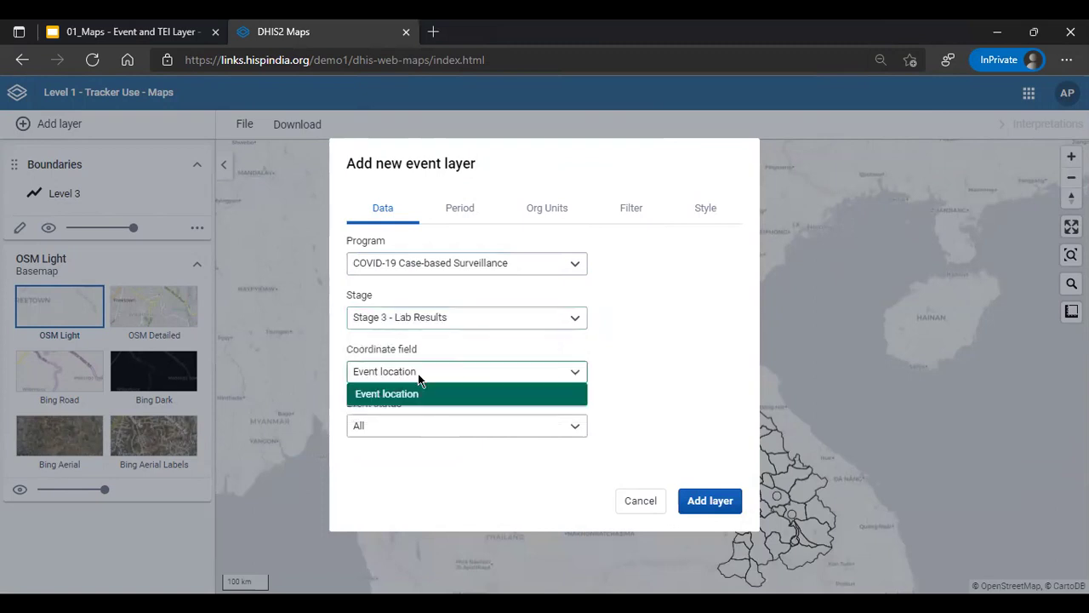
left_click(415, 377)
left_click(411, 377)
left_click(403, 373)
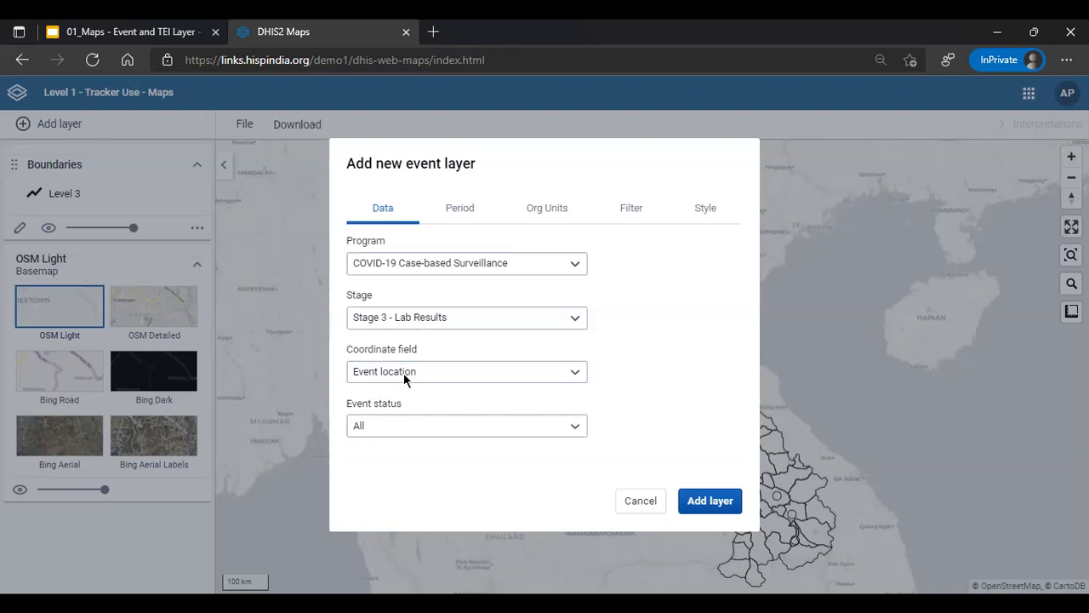
left_click(386, 374)
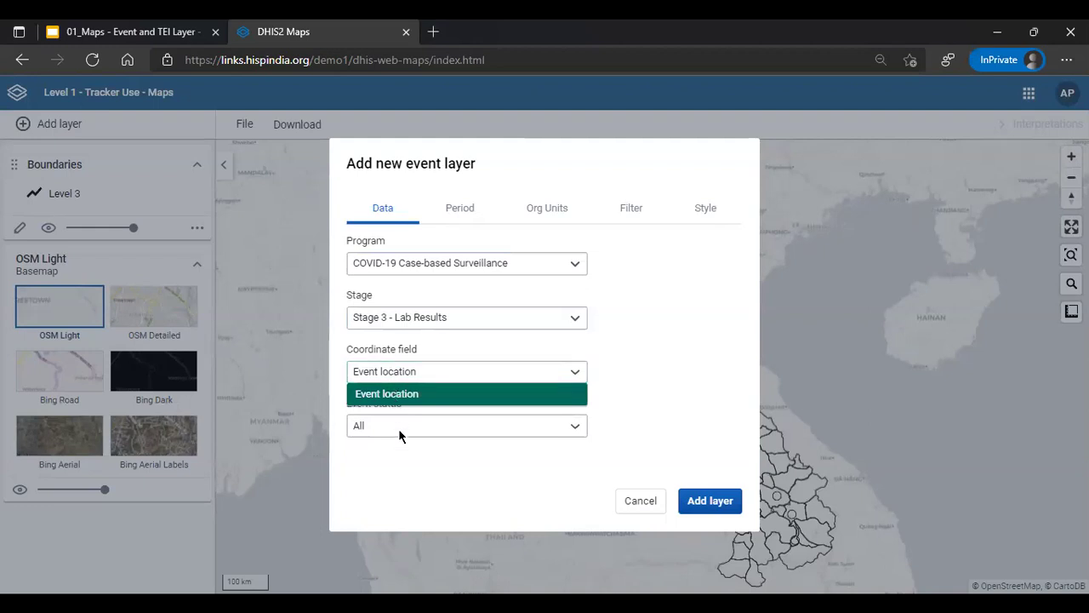
left_click(391, 464)
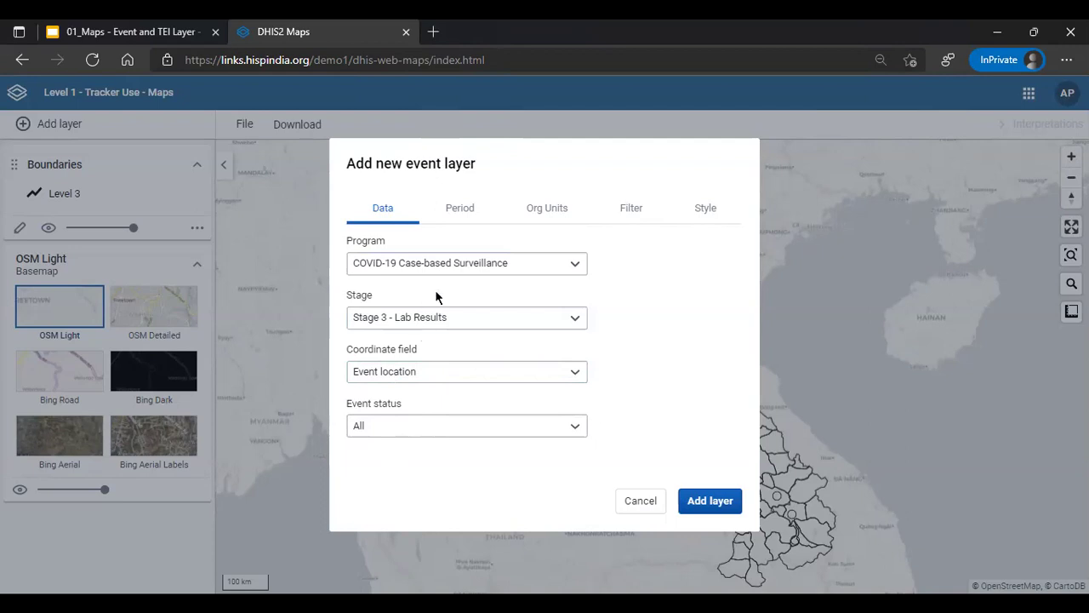
Set the event layer's period to This year and its organisation units to two levels below the user's unit.
left_click(457, 211)
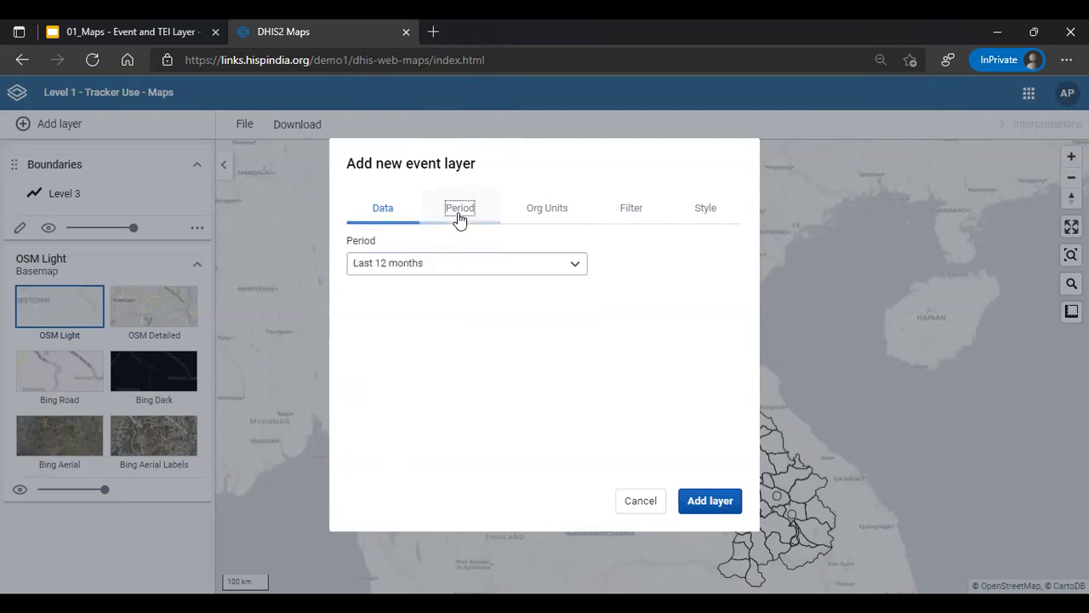
left_click(405, 272)
scroll(397, 343, "down", 3)
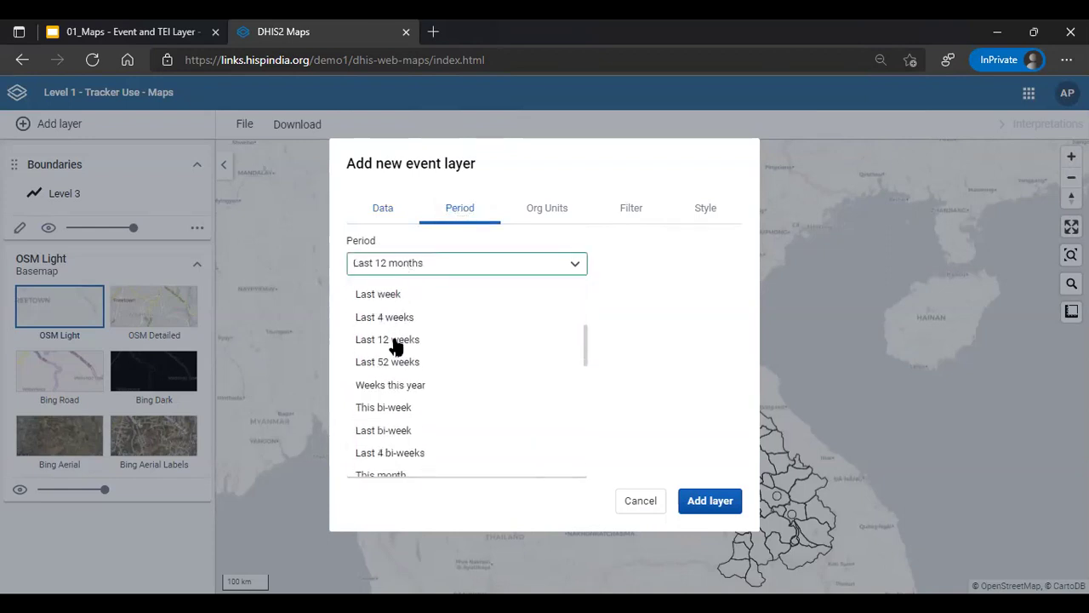
scroll(397, 345, "down", 5)
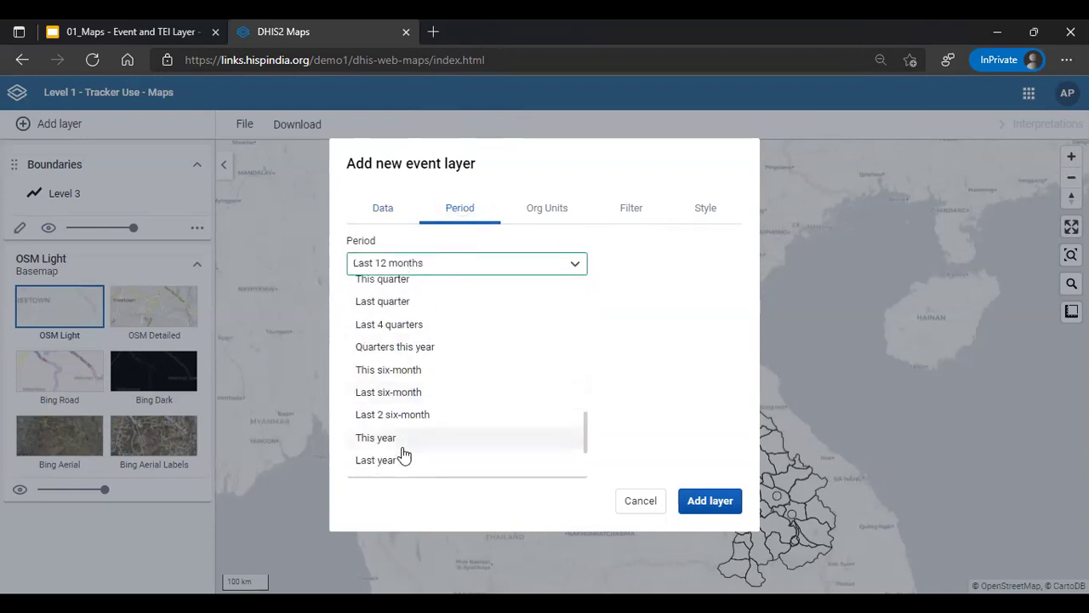
left_click(397, 439)
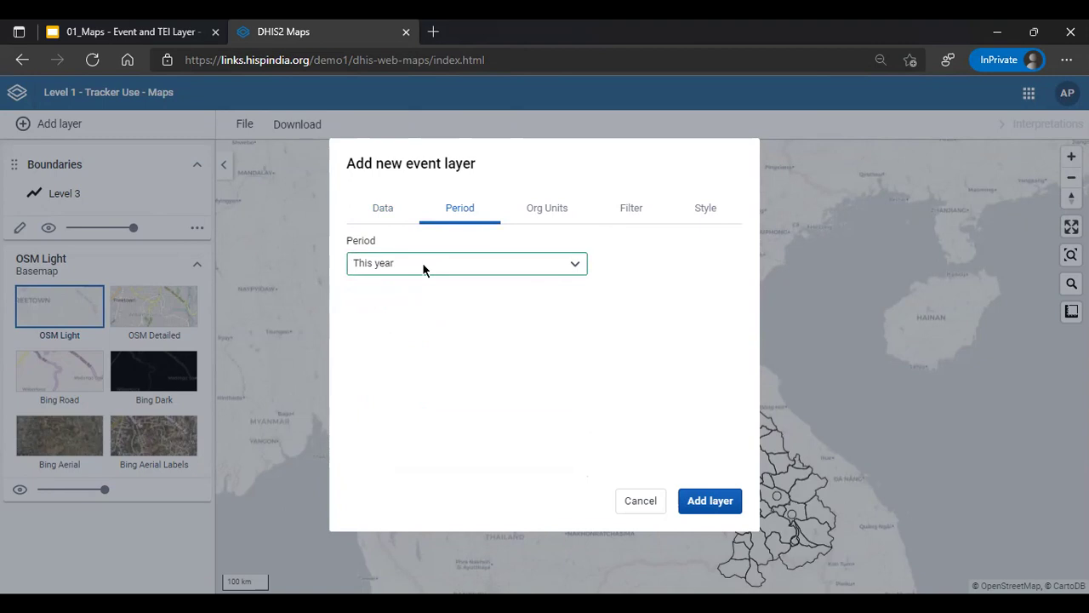
left_click(544, 212)
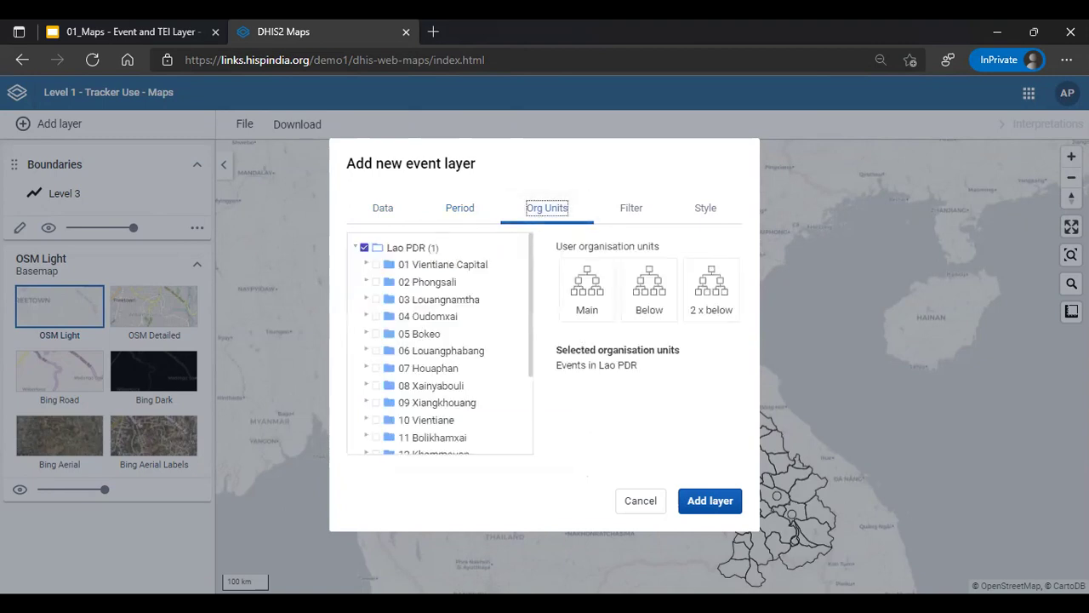
left_click(714, 298)
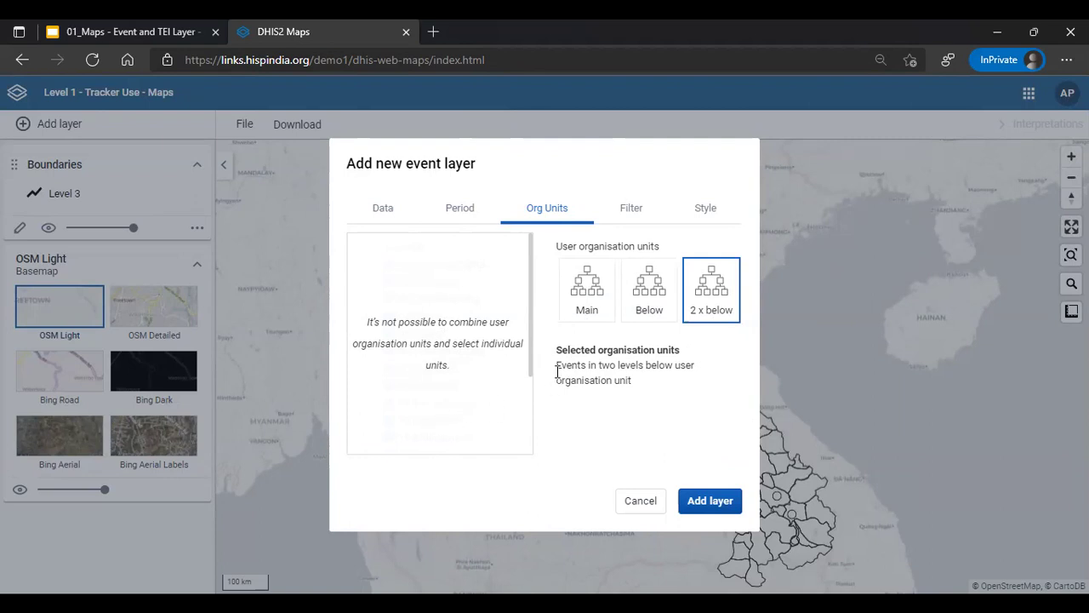
Filter the event layer to events whose Lab Test Result is one of Positive.
left_click(634, 223)
left_click(400, 265)
left_click(462, 272)
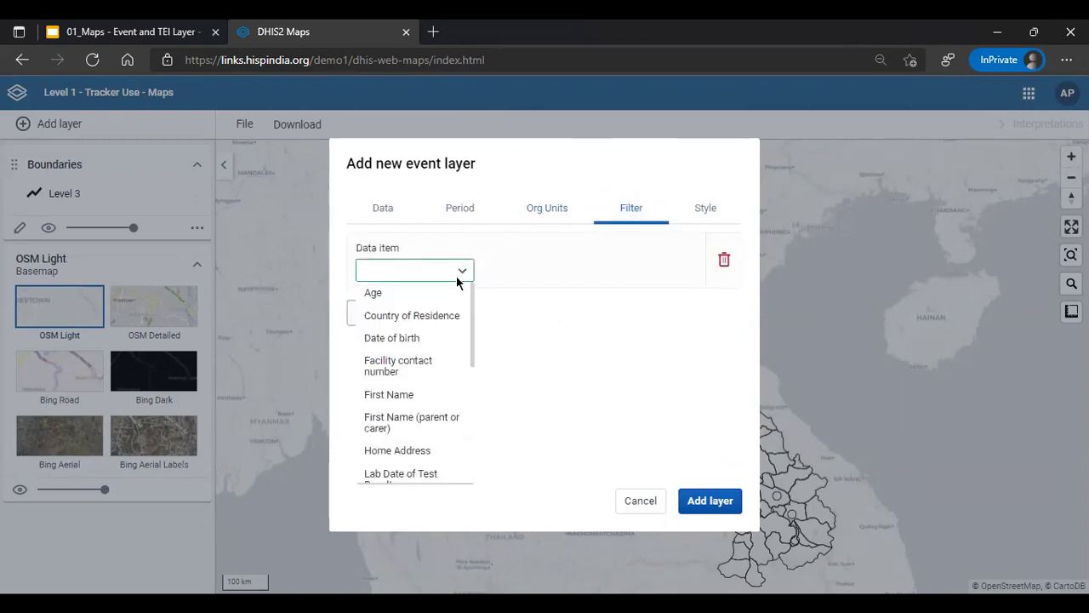
scroll(432, 387, "down", 3)
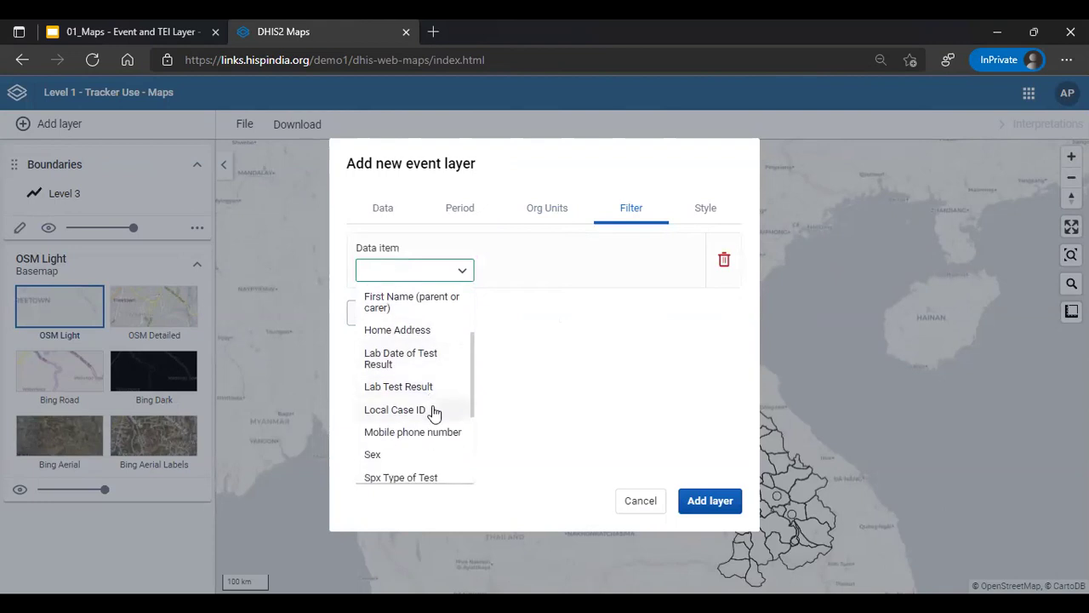
left_click(429, 384)
left_click(554, 272)
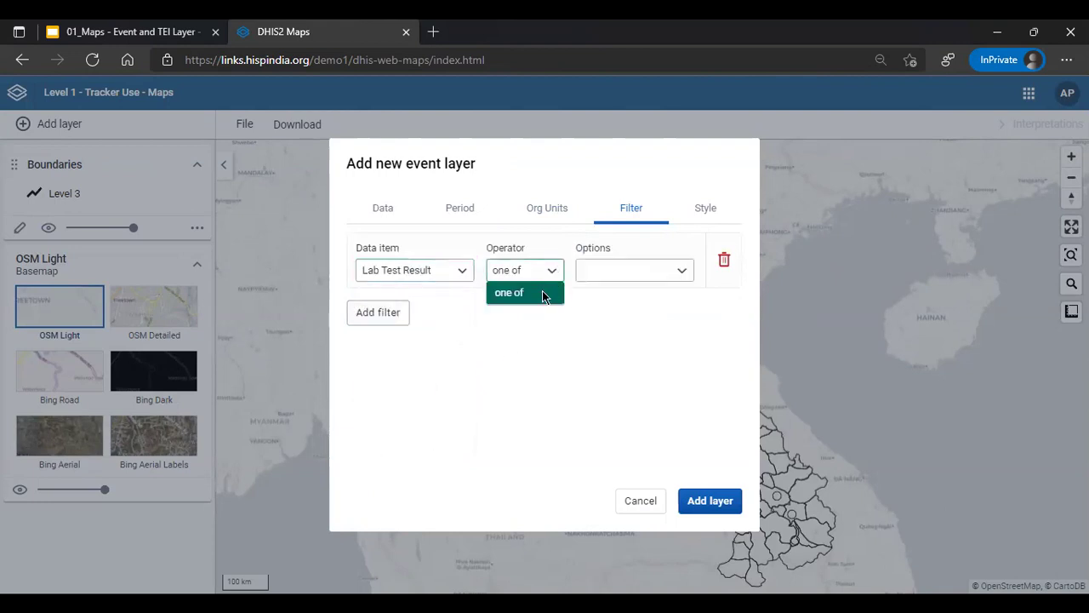
left_click(660, 277)
left_click(680, 273)
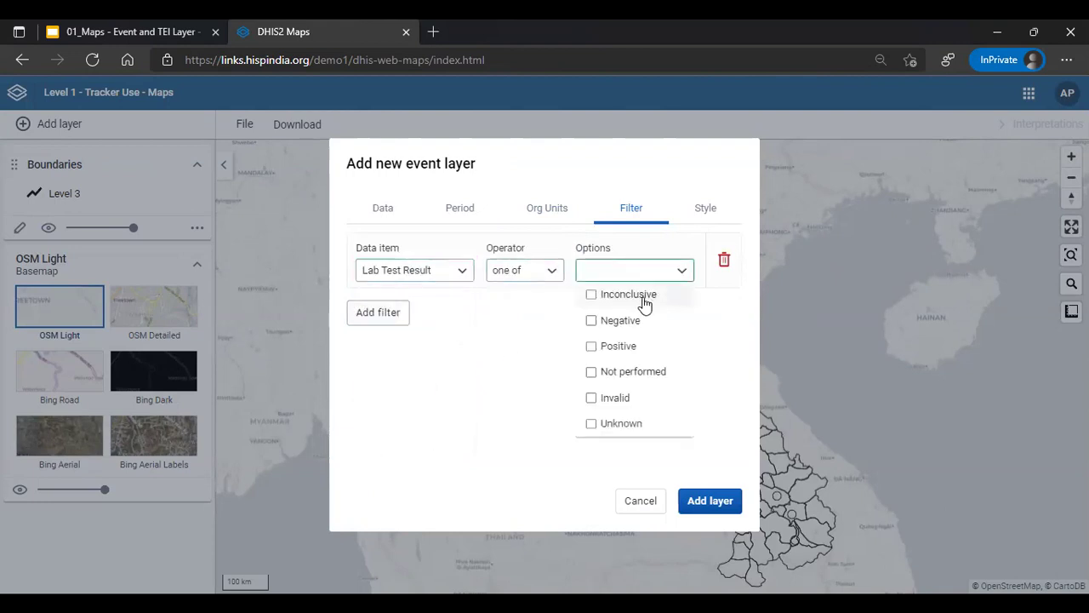
left_click(630, 346)
left_click(519, 380)
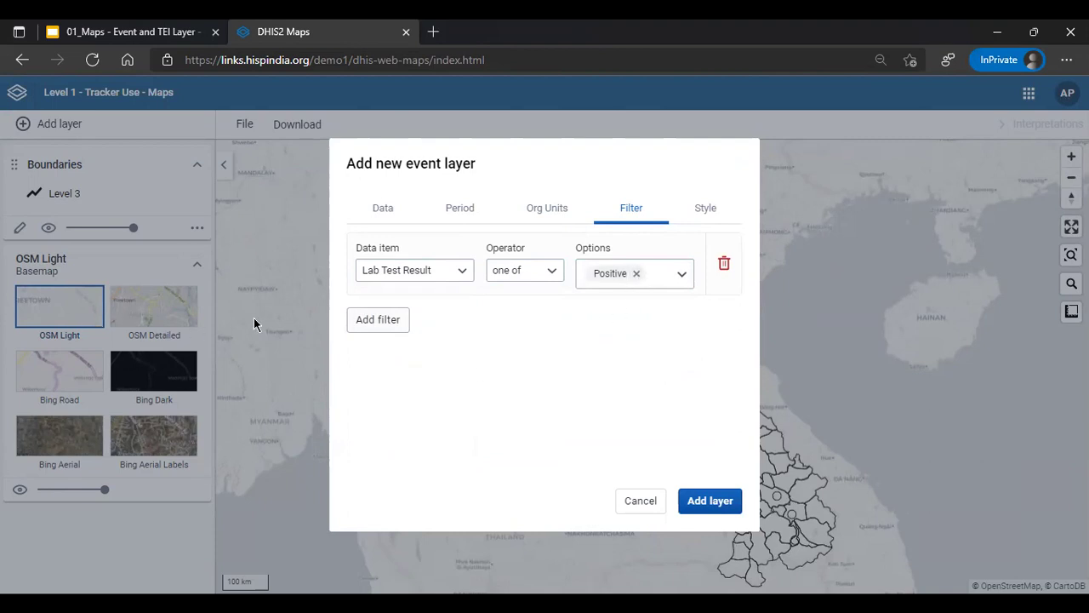
Style the event layer to view all events individually, classified by the Sex data element.
left_click(705, 210)
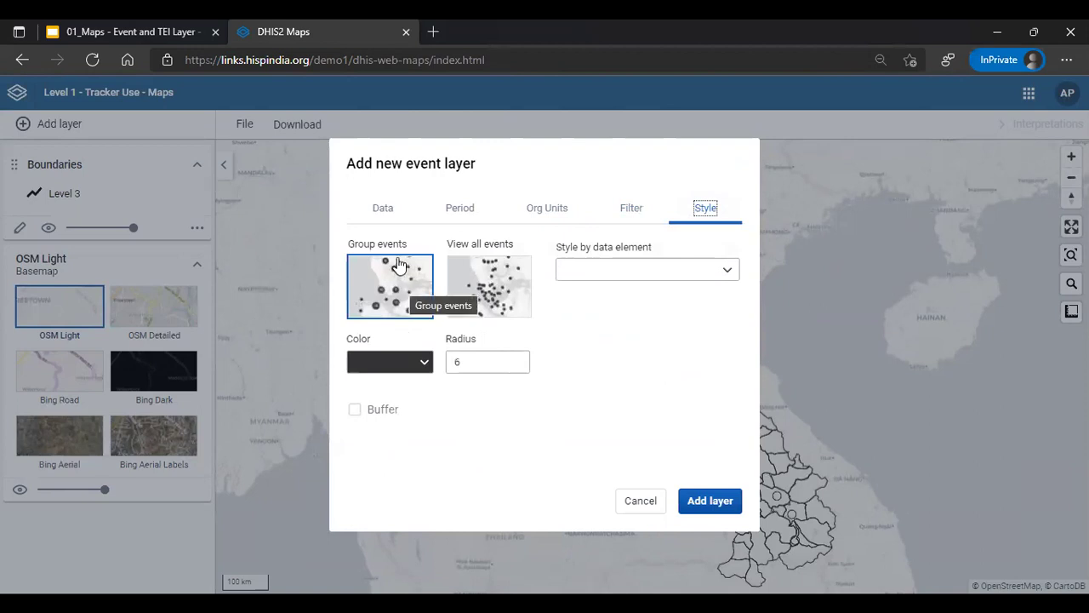
left_click(494, 288)
left_click(587, 270)
scroll(593, 340, "down", 3)
left_click(601, 400)
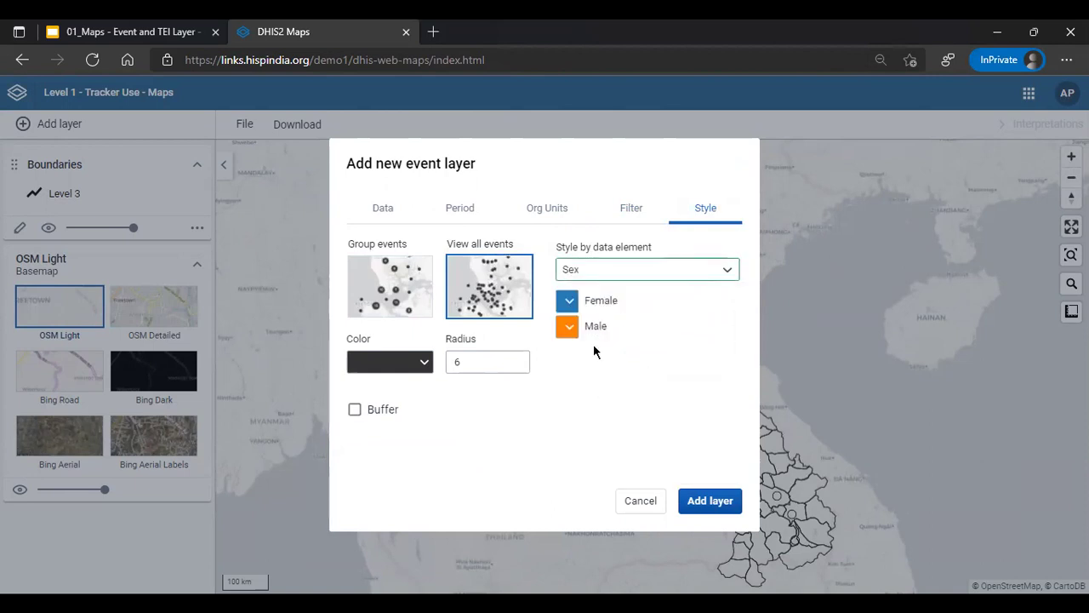
Colour Female events magenta and Male events blue-violet, and add the event layer to the map.
left_click(568, 300)
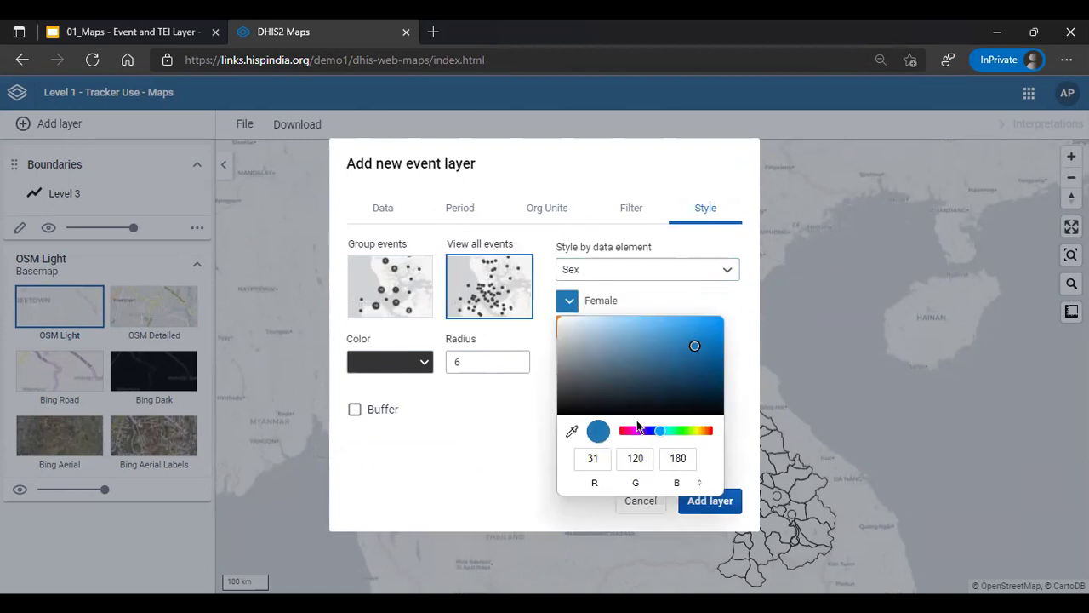
left_click(483, 451)
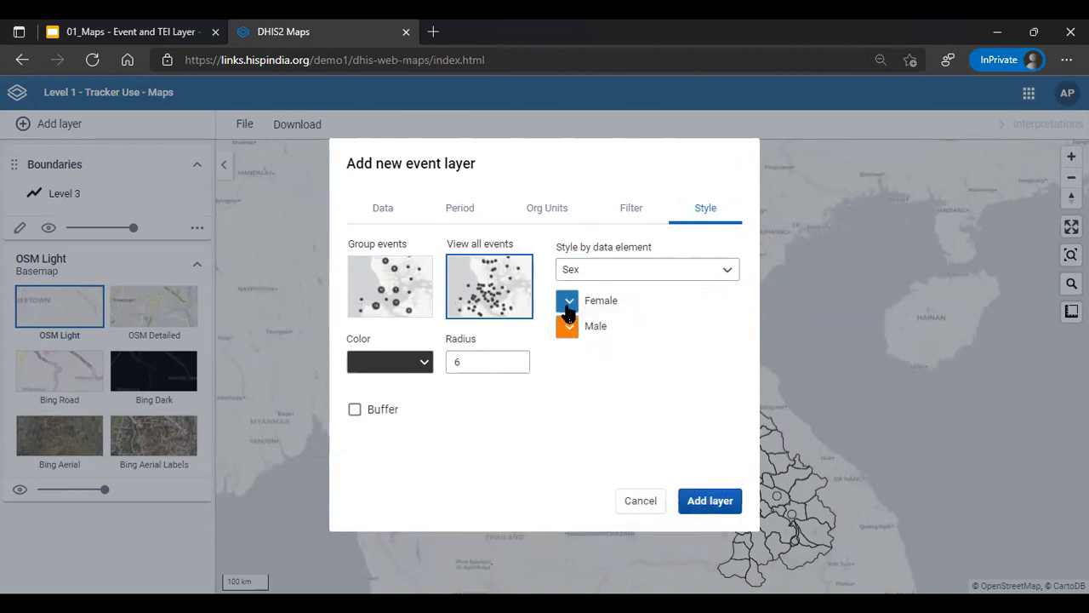
left_click(567, 304)
left_click(633, 431)
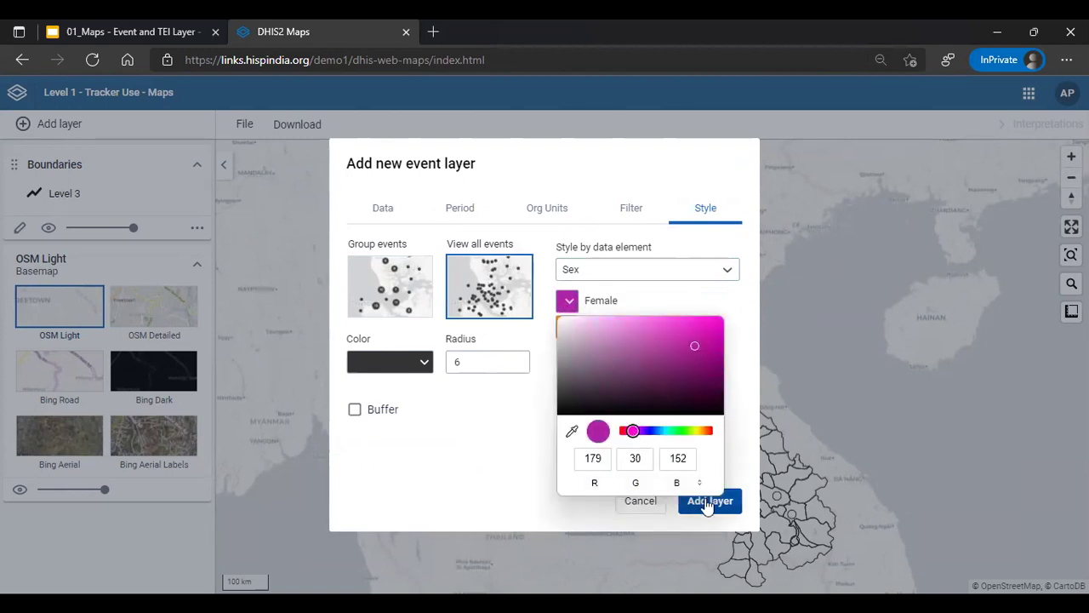
left_click(568, 332)
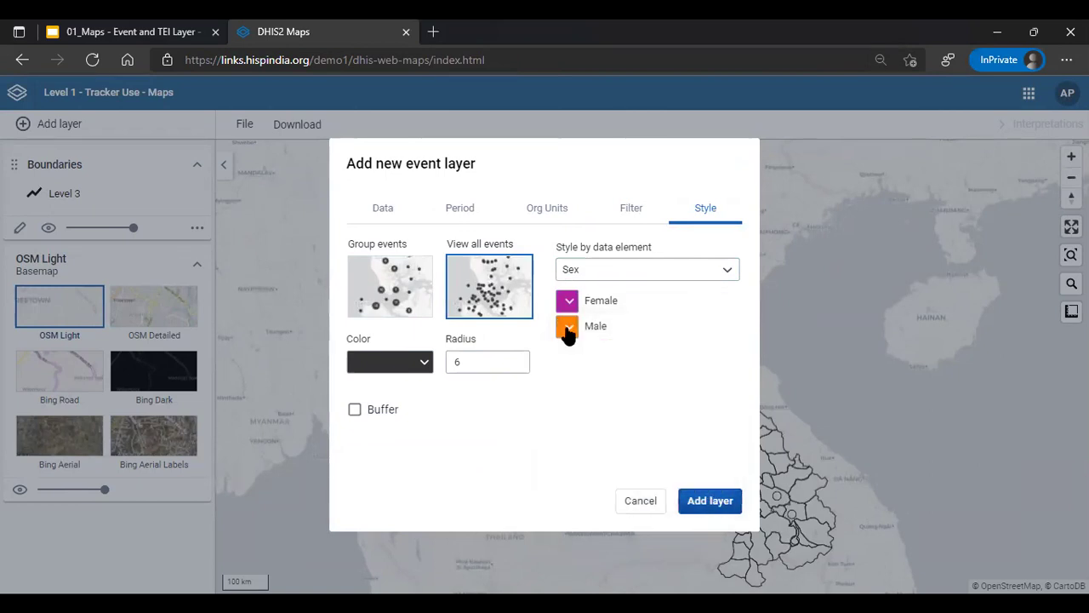
left_click(568, 327)
left_click(646, 457)
left_click(481, 473)
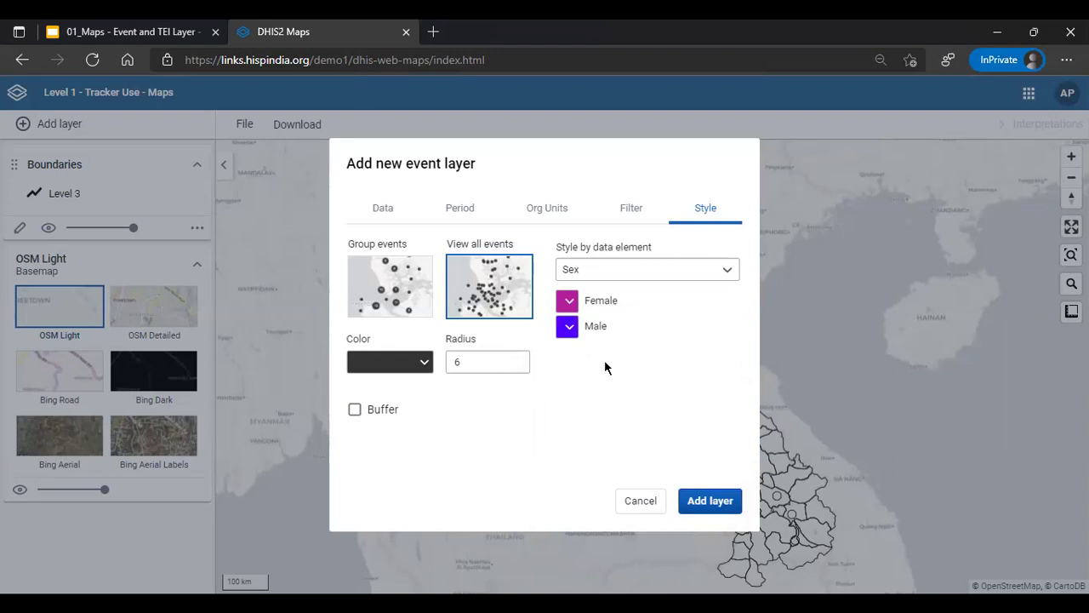
left_click(713, 502)
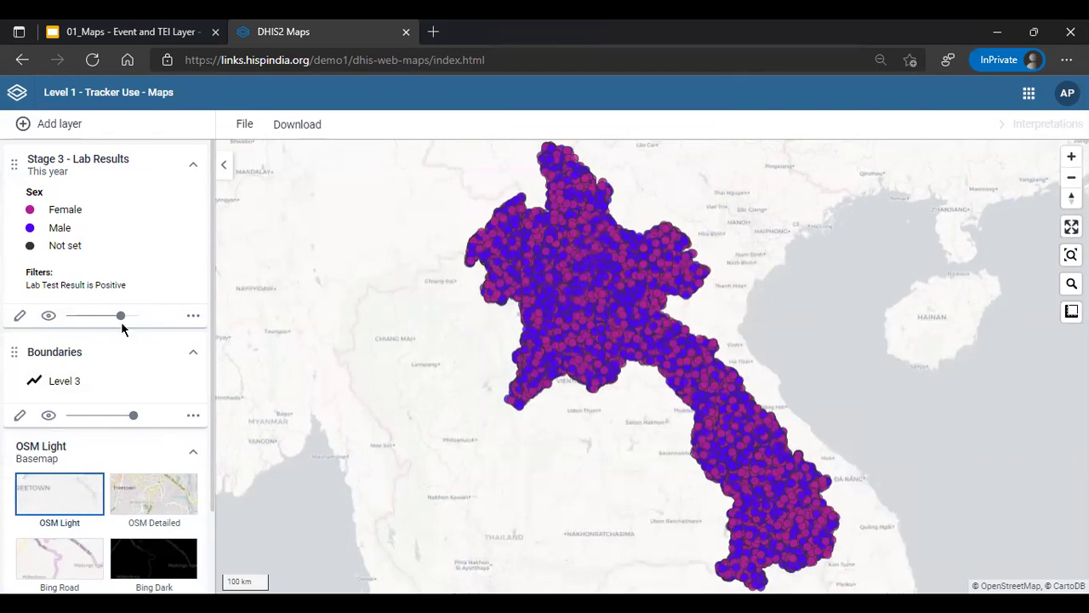
Change the Stage 3 - Lab Results layer's style to Group events and update the layer.
left_click(20, 319)
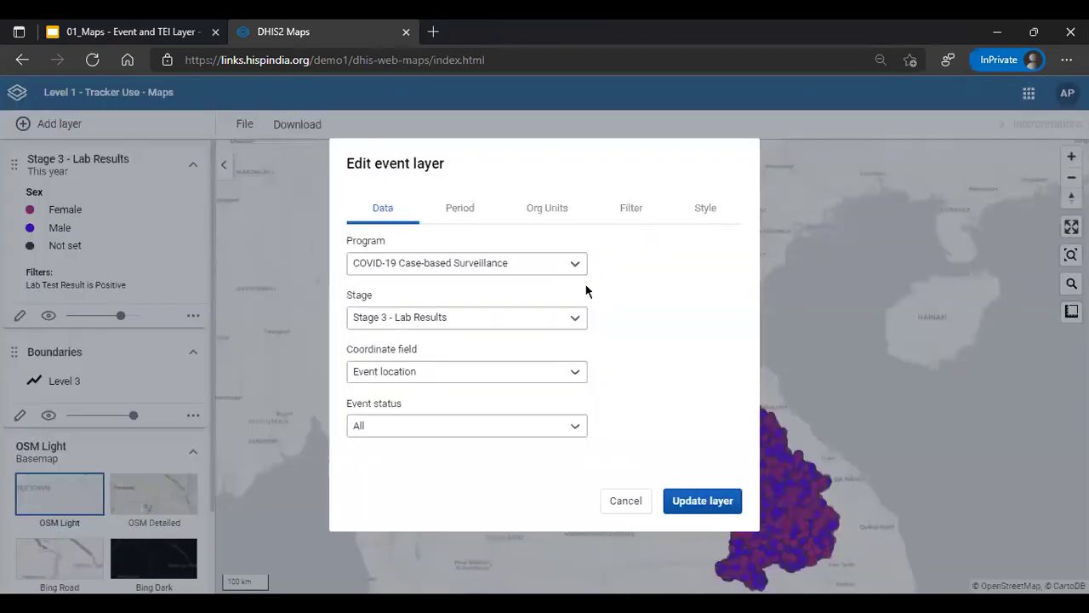
left_click(698, 219)
left_click(389, 290)
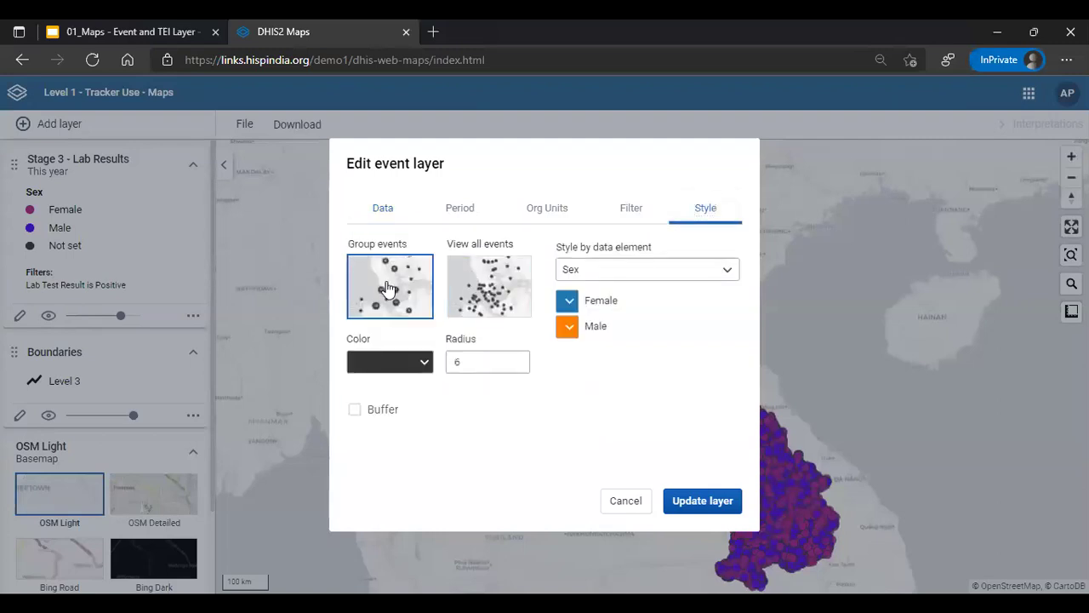
left_click(714, 501)
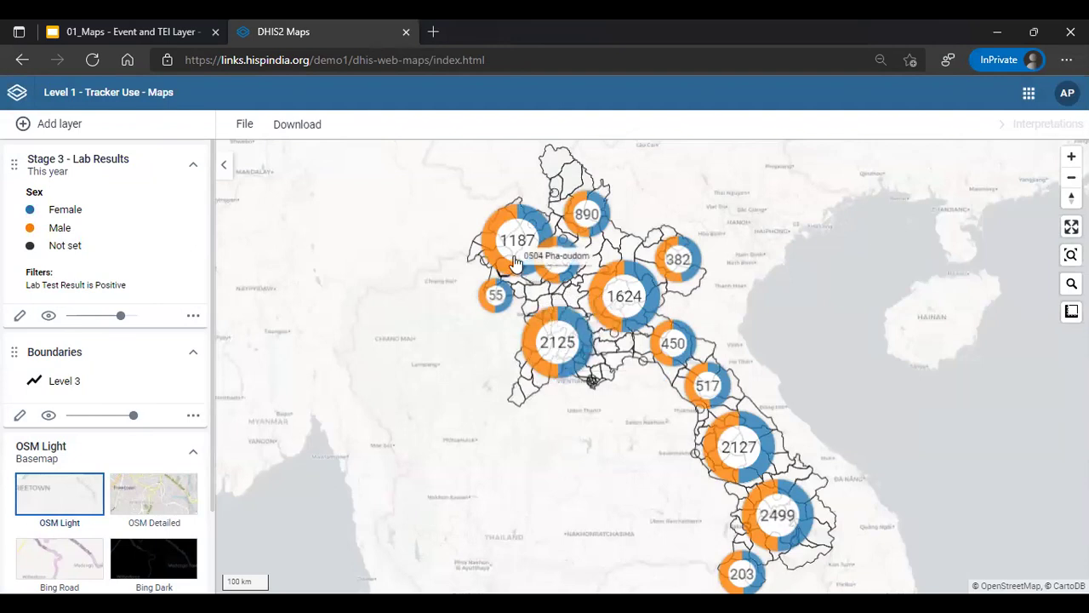
Hide the OSM Light basemap and inspect the grouped events against the boundaries alone.
scroll(515, 262, "up", 5)
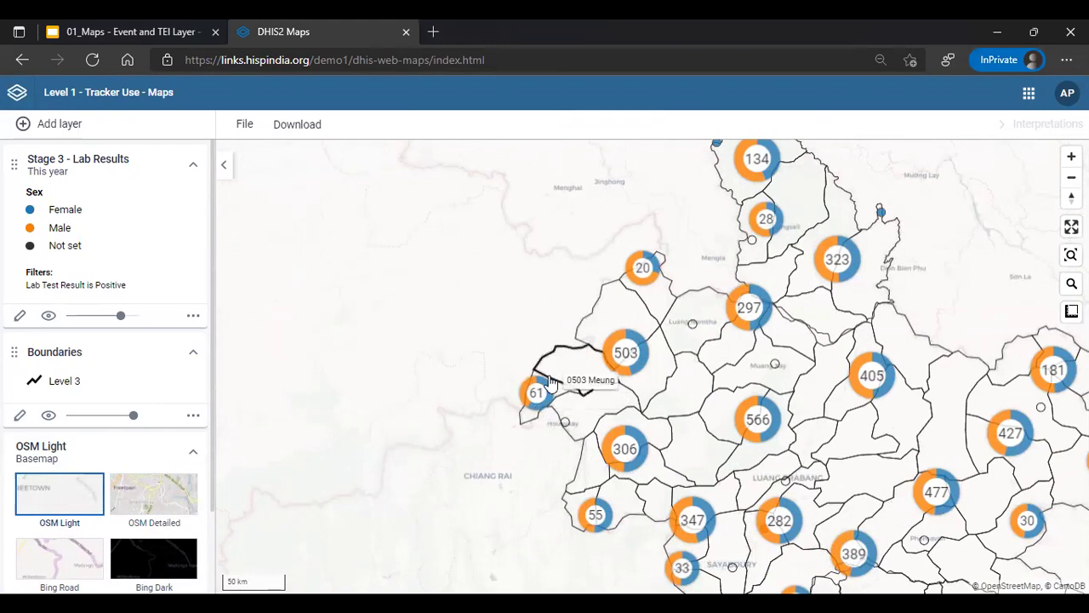
left_click_drag(550, 379, 382, 437)
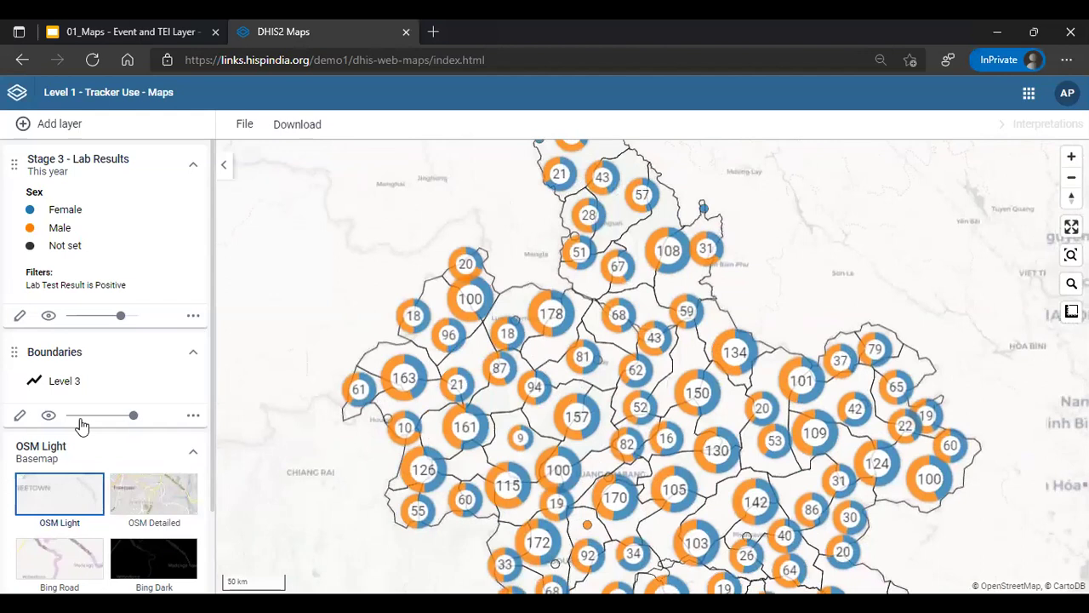
scroll(81, 426, "down", 3)
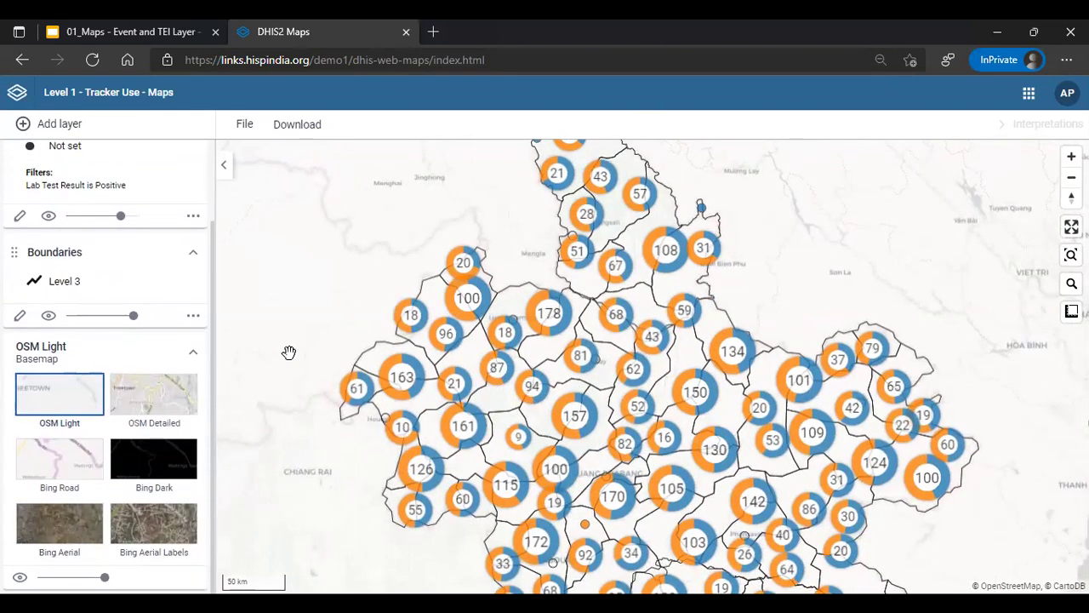
left_click(20, 580)
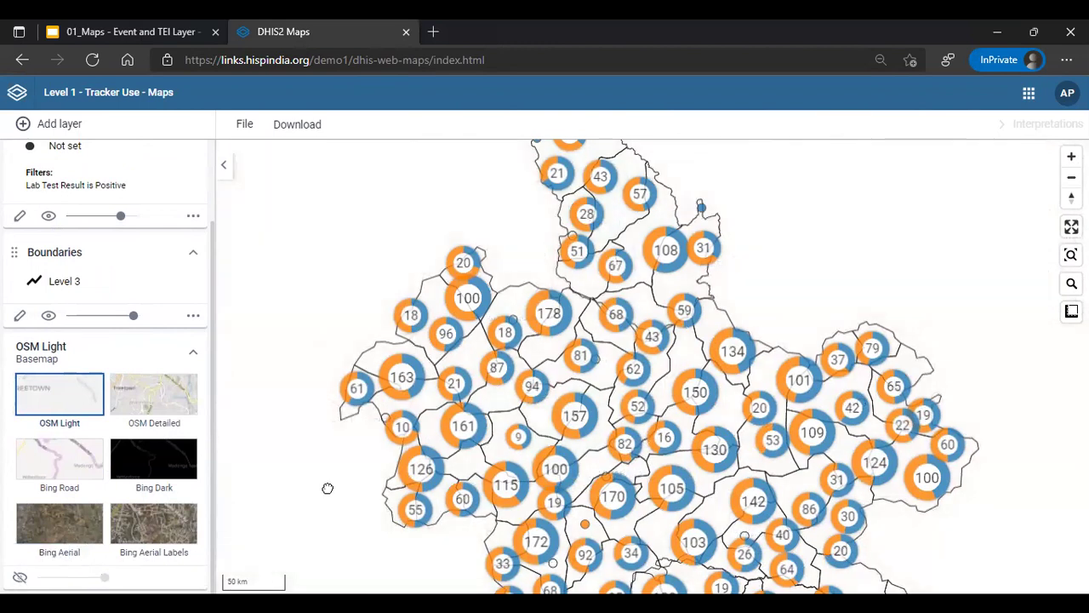
left_click_drag(350, 328, 361, 320)
left_click_drag(486, 395, 509, 283)
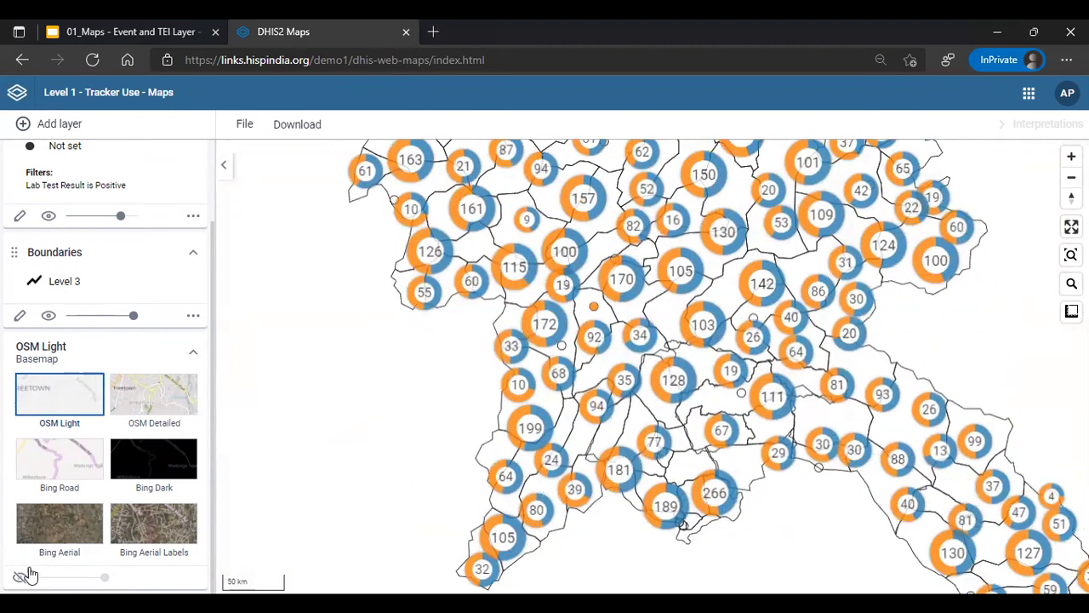
Try the OSM Light, OSM Detailed, Bing Road and Bing Dark basemaps in turn, and hide the basemap.
left_click(90, 414)
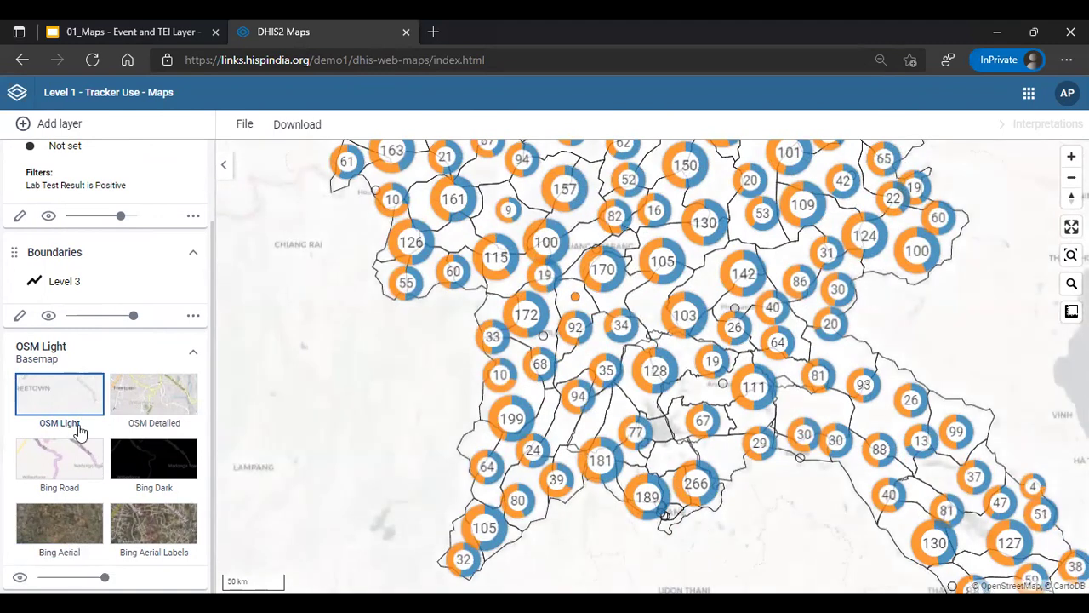
left_click(149, 417)
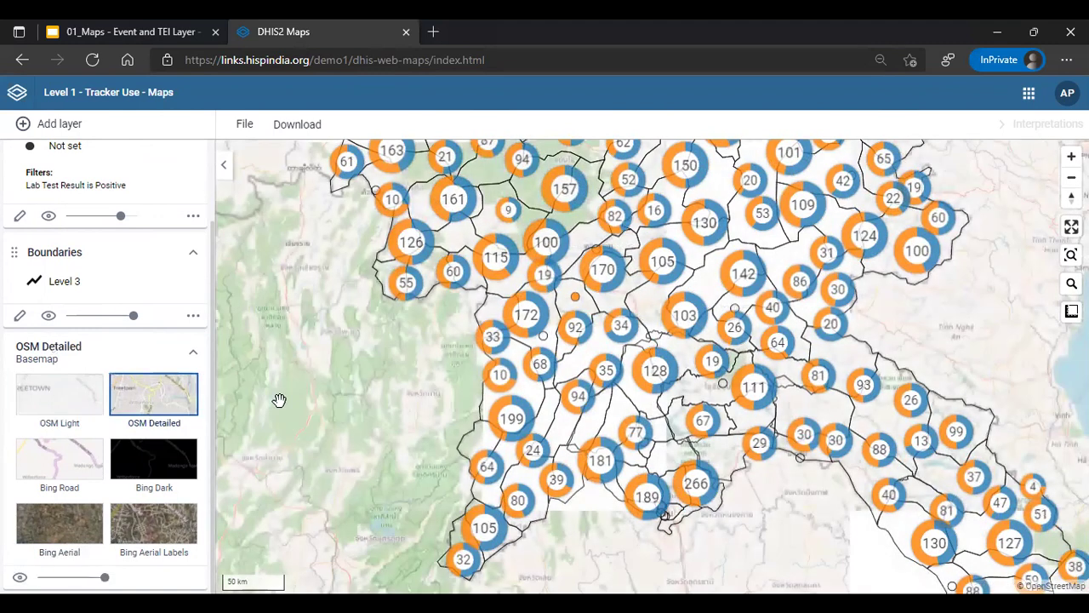
left_click(71, 457)
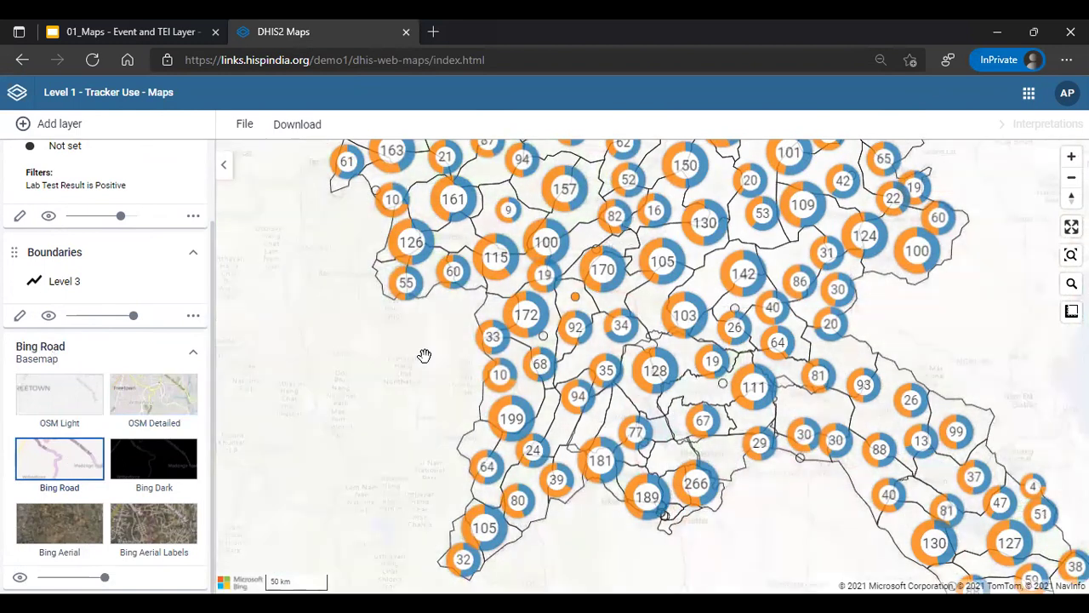
left_click(170, 468)
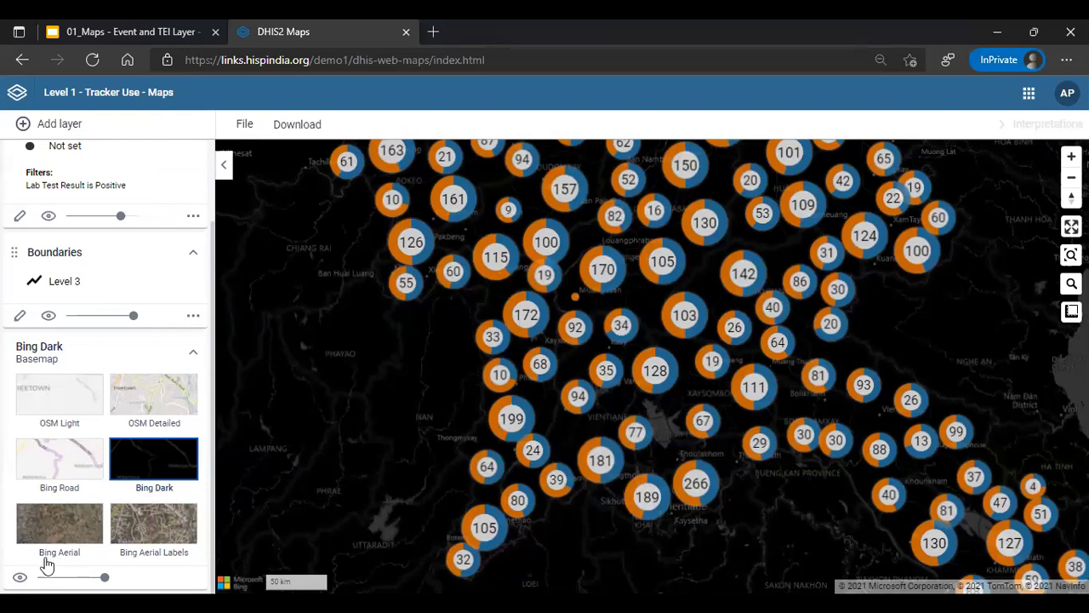
left_click(19, 577)
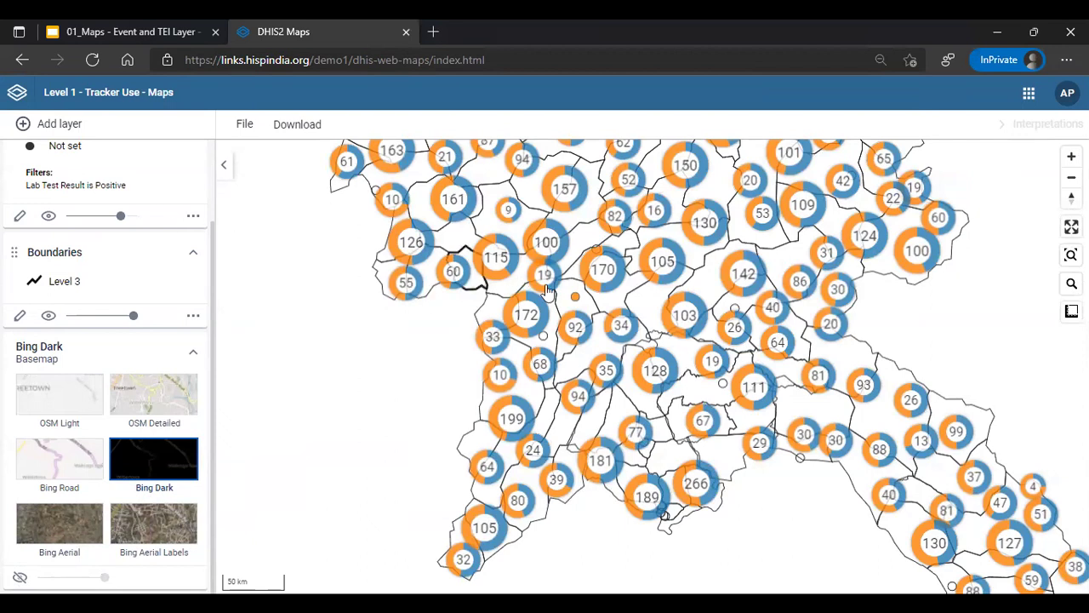
View the details of the single ungrouped orange event point near the map's centre, and close them.
left_click(576, 299)
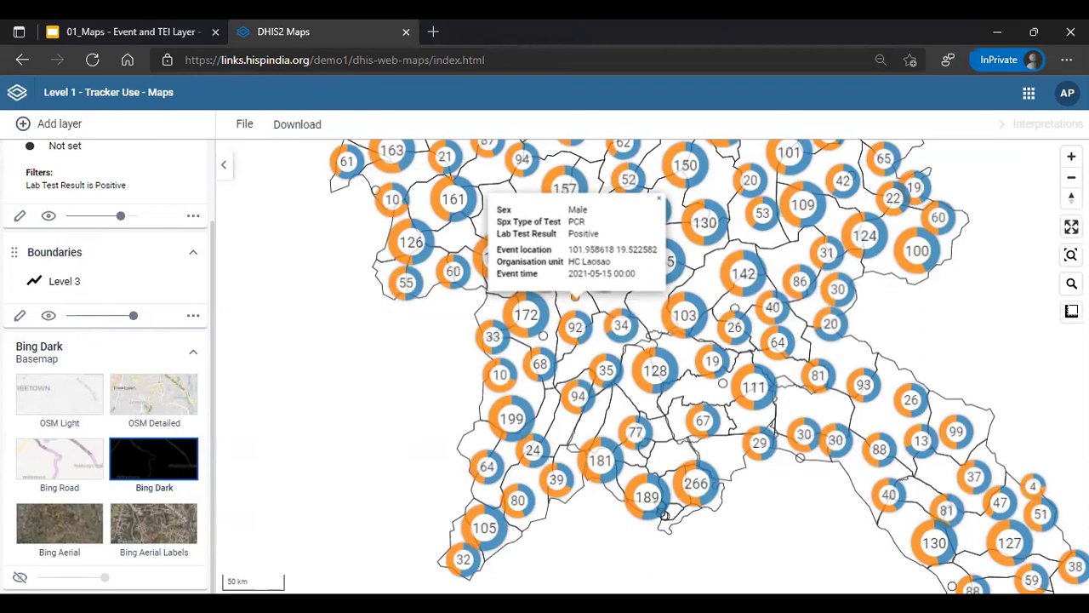
left_click(277, 206)
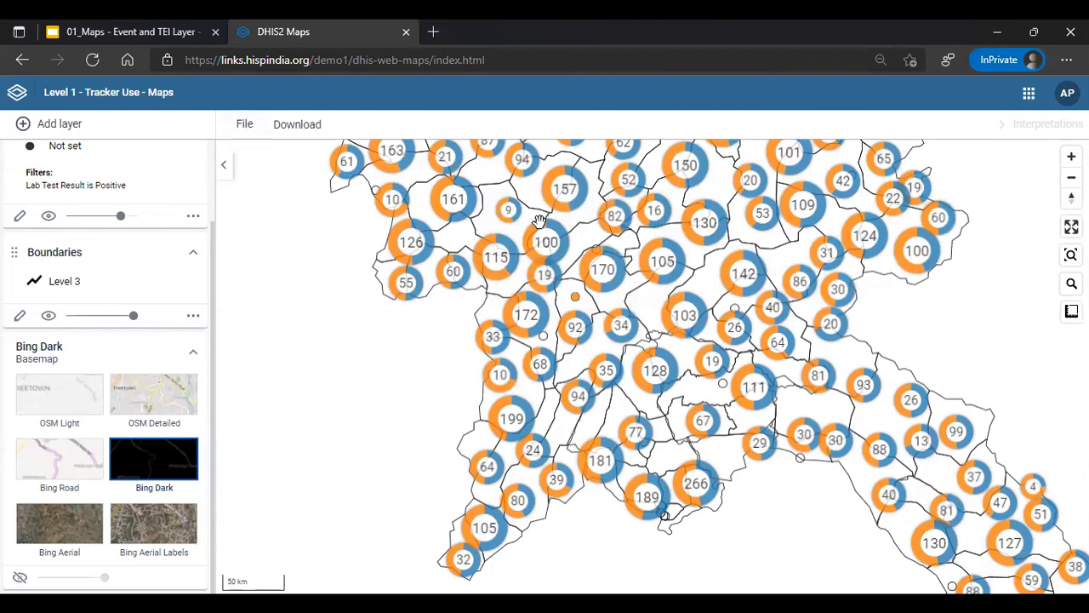
Save the map under the name "COVID Cases Lab Positive by Gender, Home Location".
left_click(245, 129)
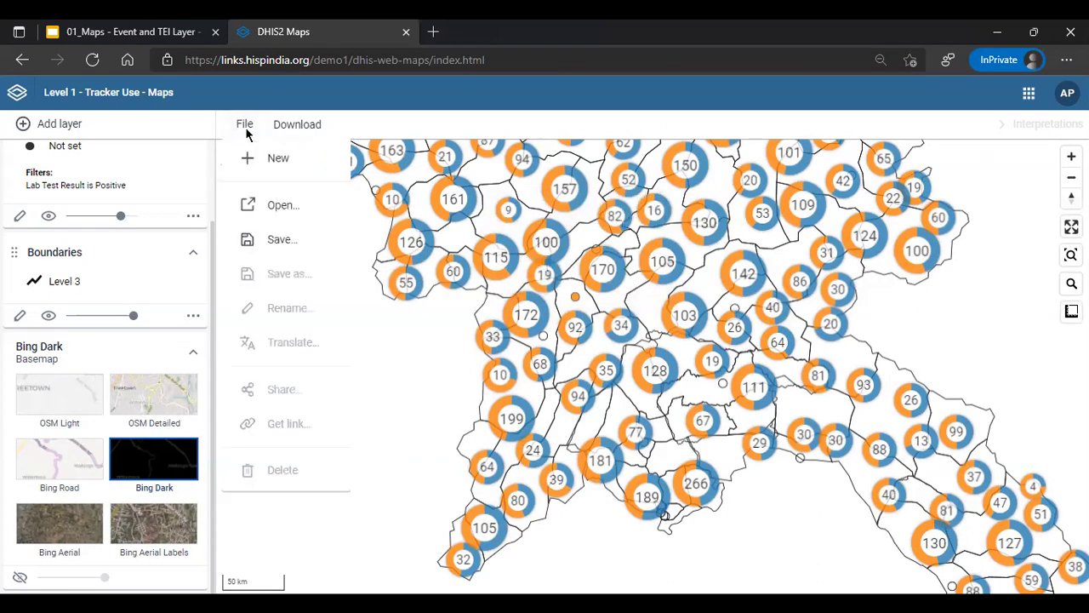
left_click(308, 240)
left_click(358, 208)
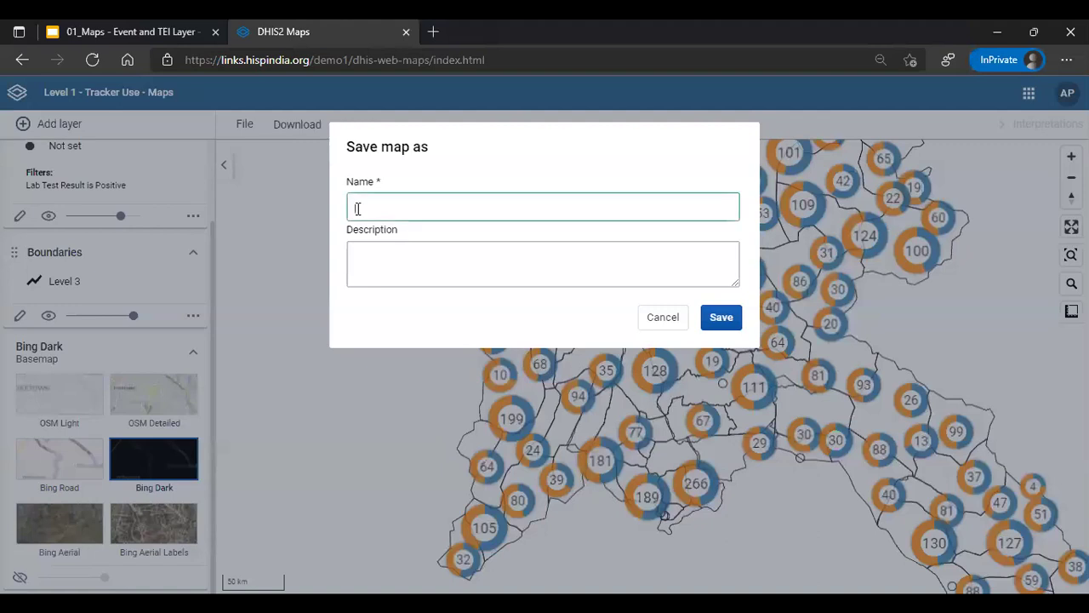
type("COVID Cases Lab ")
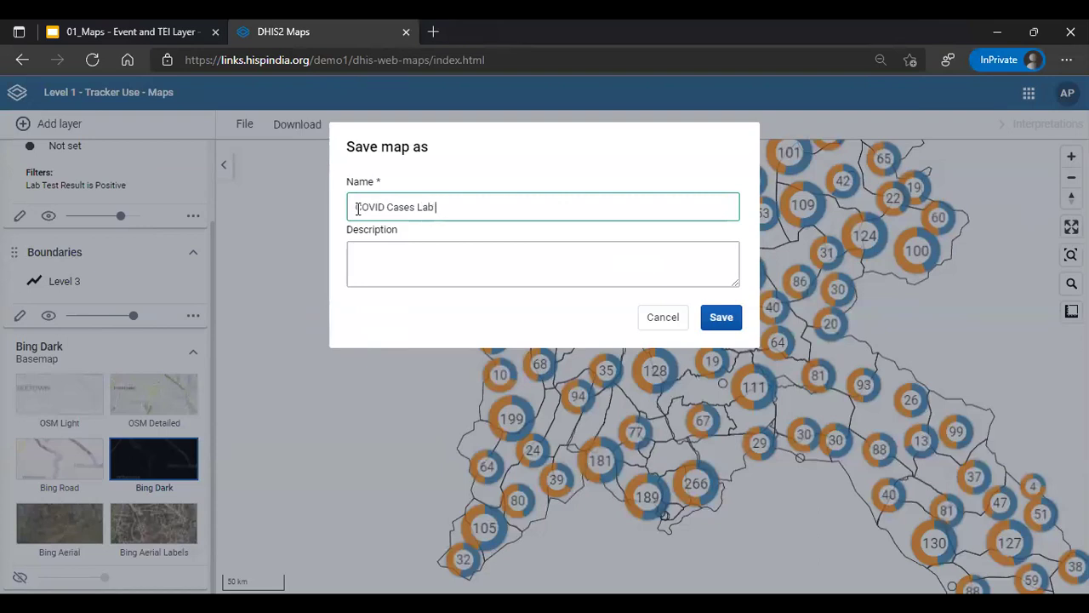
type("Positive by Gender, Home Lo")
key("BackSpace")
key("BackSpace")
key("BackSpace")
type("Location")
left_click(724, 323)
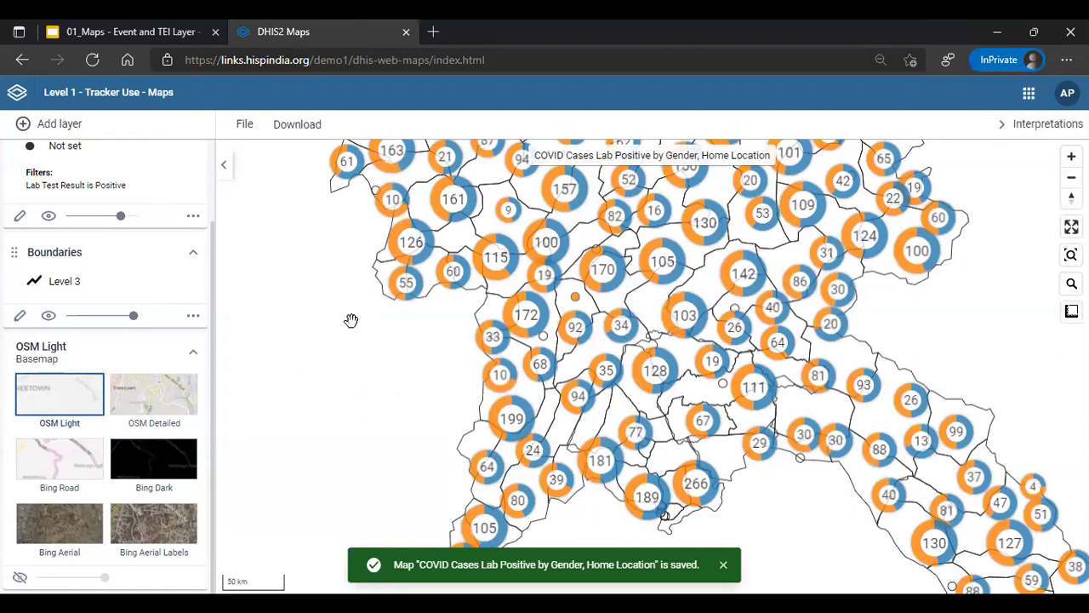
Download the map with its name and the legend placed in the map's lower-left corner, and dismiss the multiple-download permission request.
left_click(306, 134)
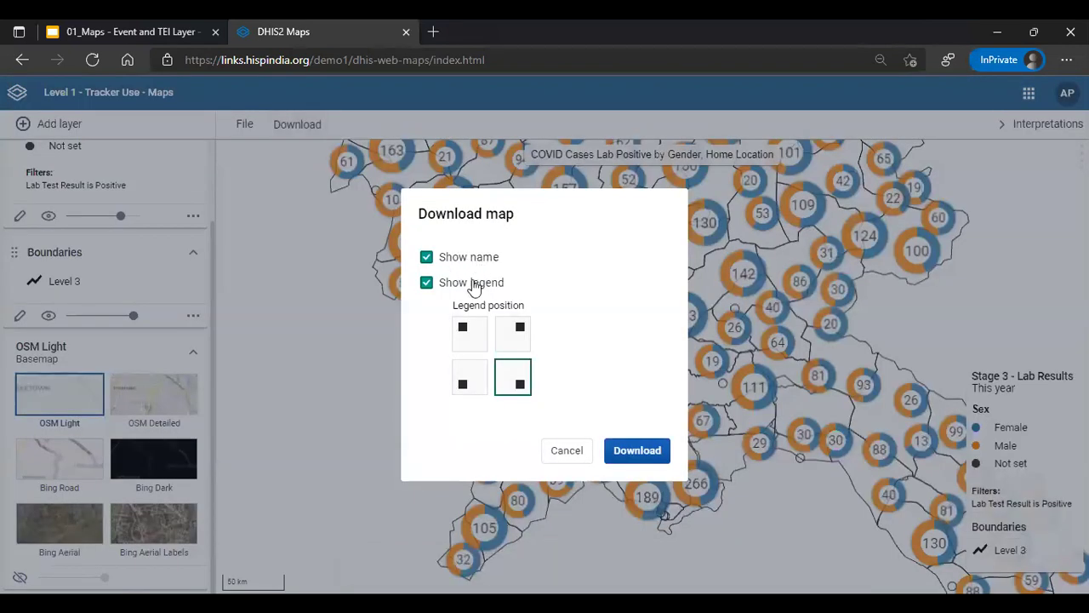
left_click(511, 339)
left_click(479, 342)
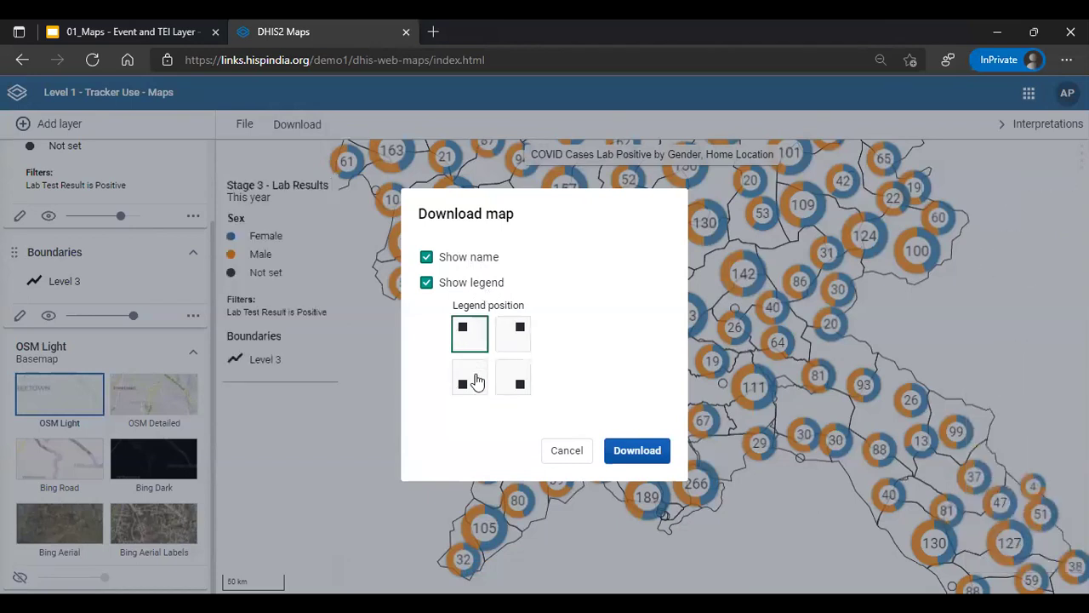
left_click(472, 388)
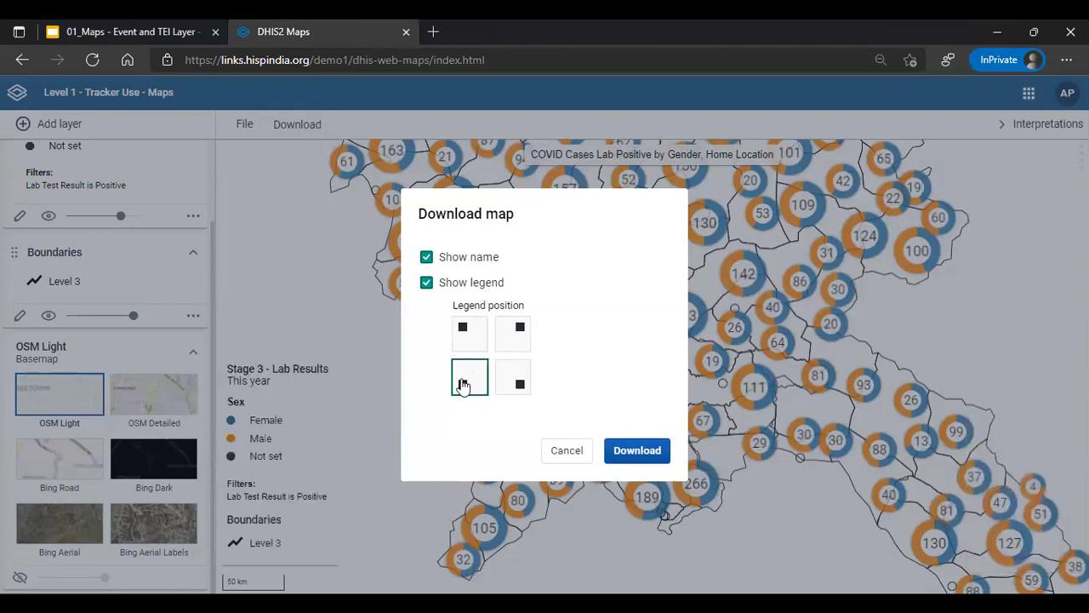
left_click(639, 457)
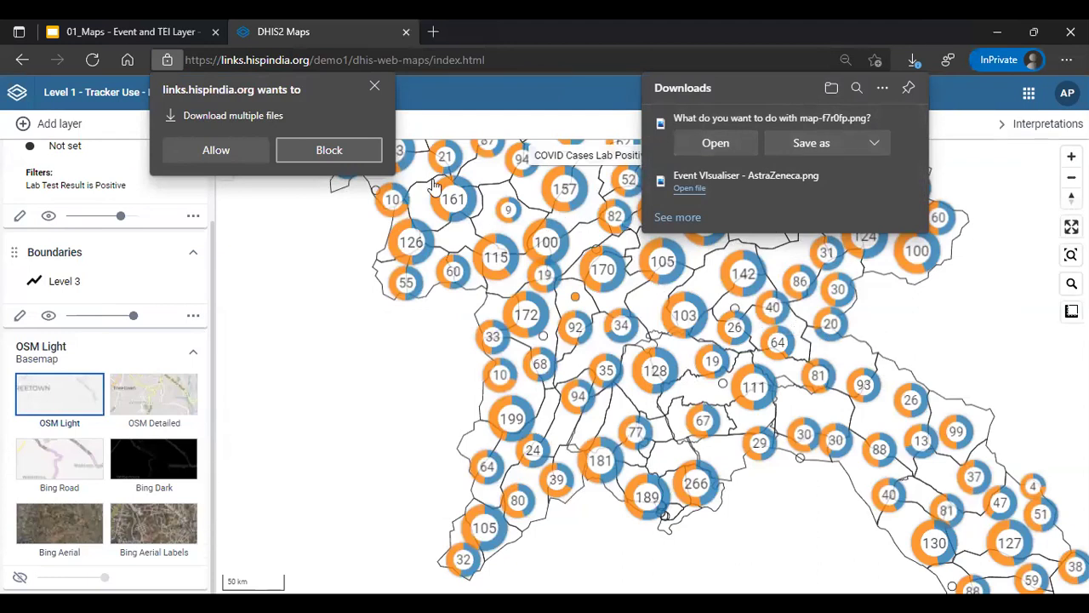
left_click(375, 89)
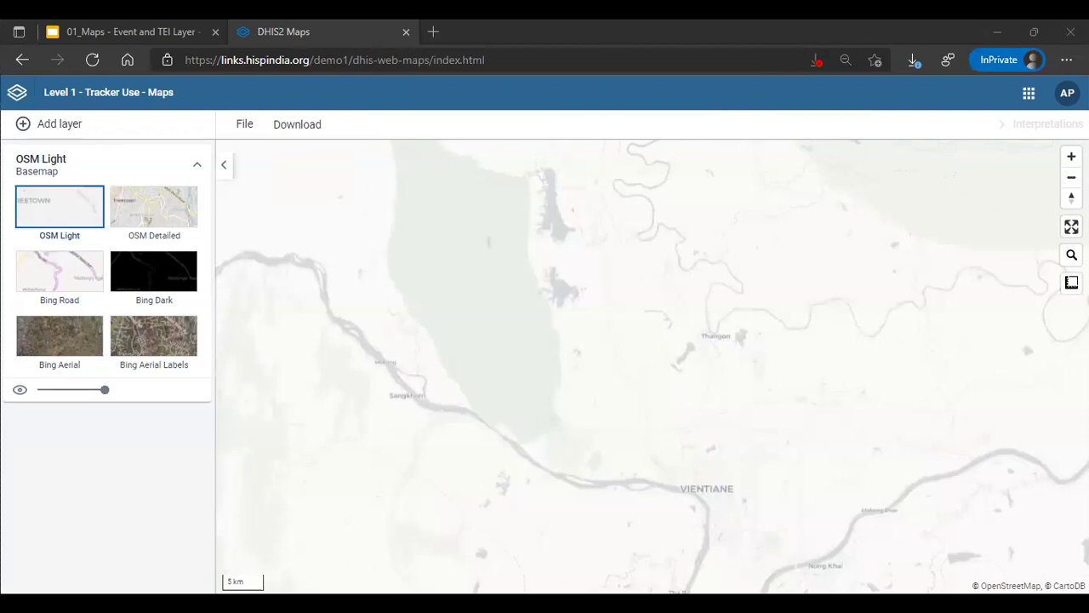
Search the saved maps for "cases" and open the map COVID_CBS - Cases and Contacts.
left_click(247, 126)
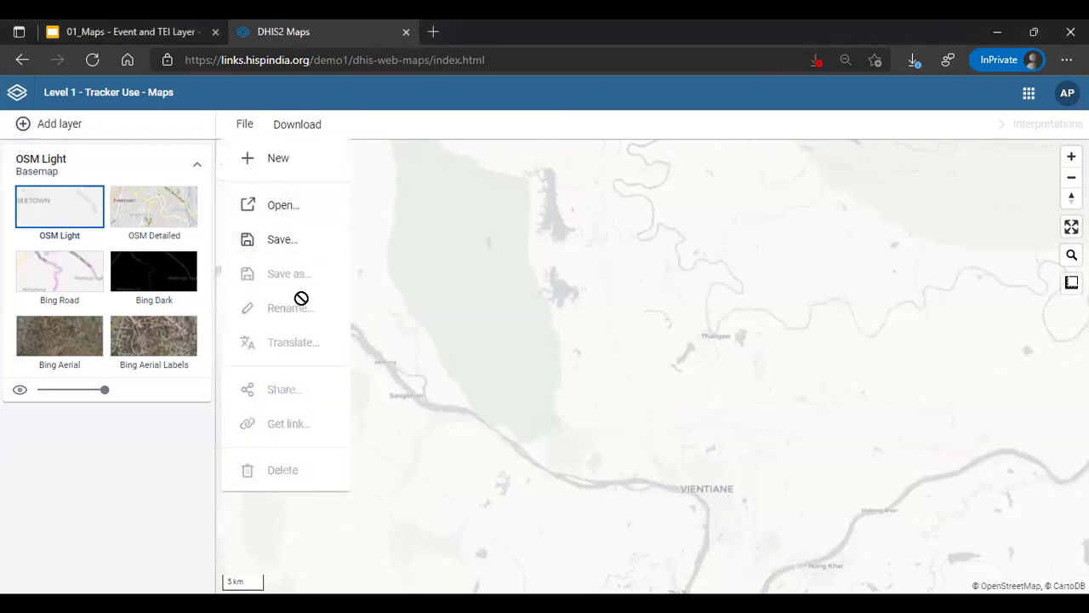
left_click(299, 211)
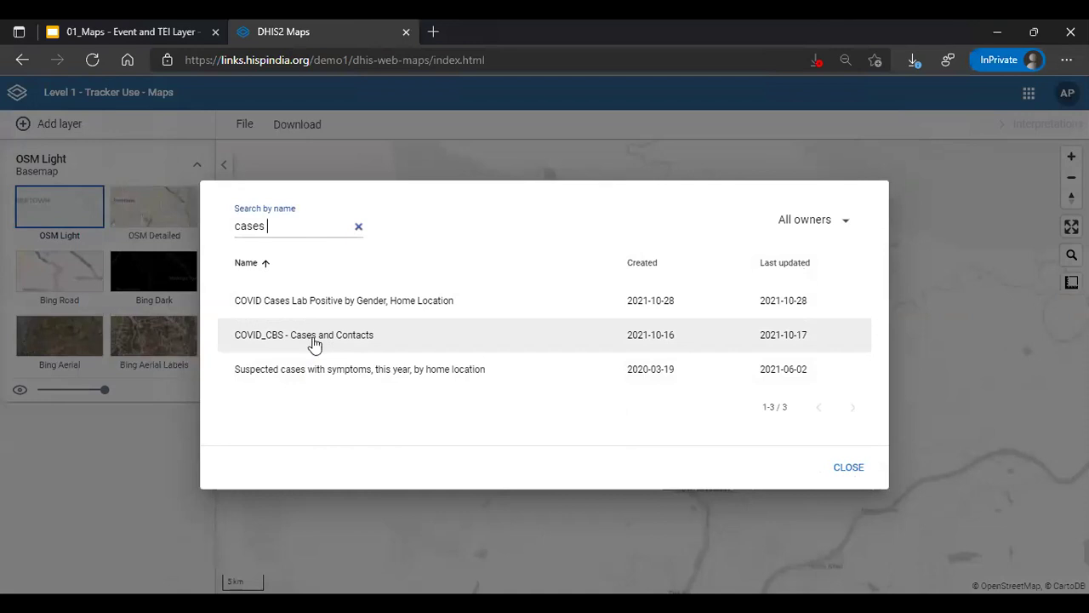
left_click(315, 340)
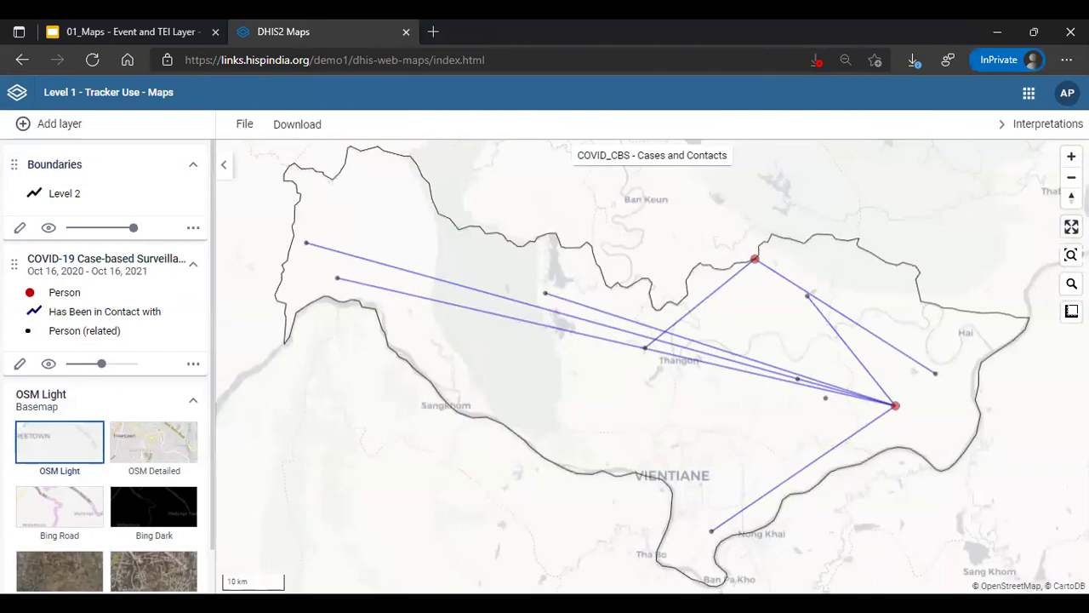
View the details of the northern red case point and of the related contact point near Thangon.
left_click(756, 263)
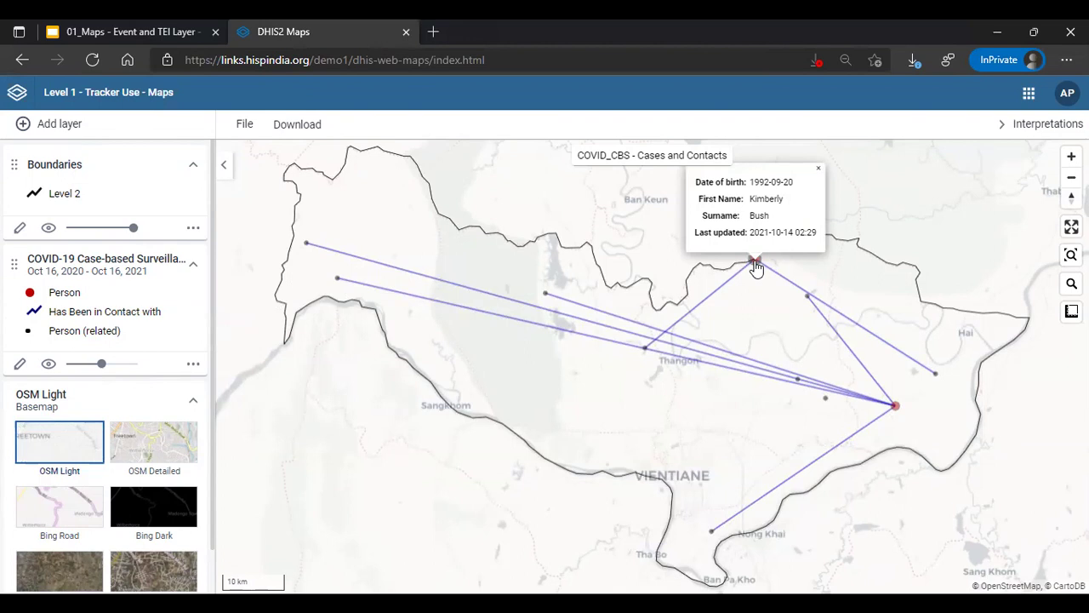
left_click(645, 353)
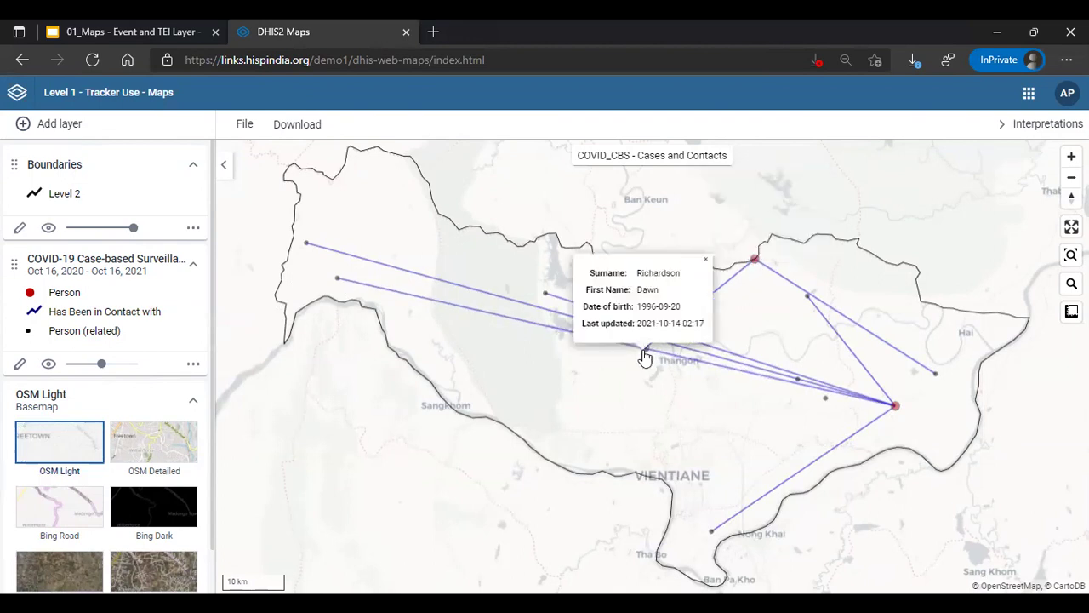
scroll(644, 357, "up", 2)
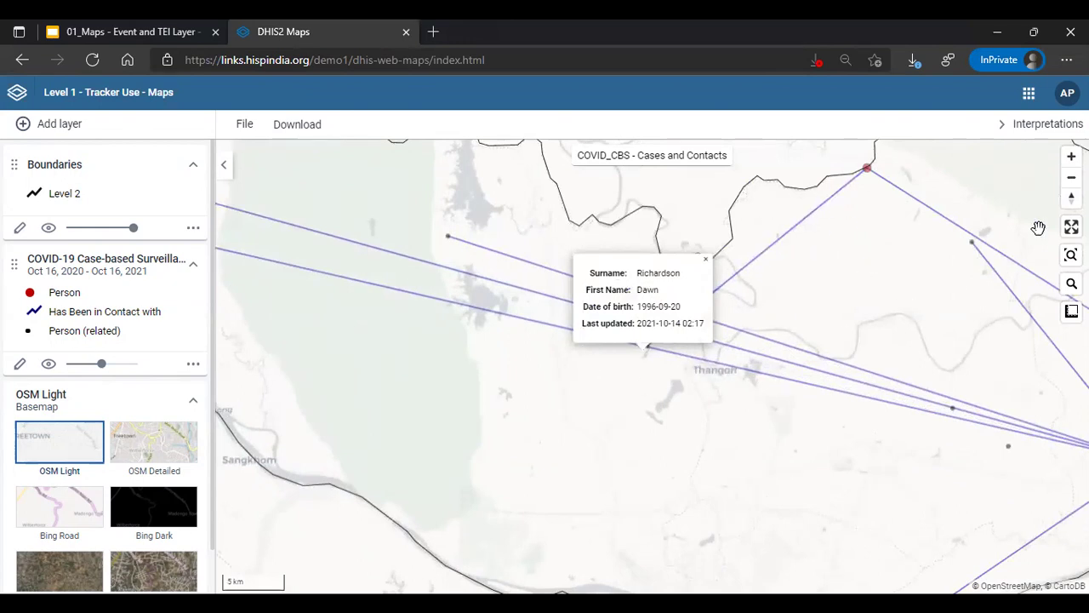
left_click(1071, 177)
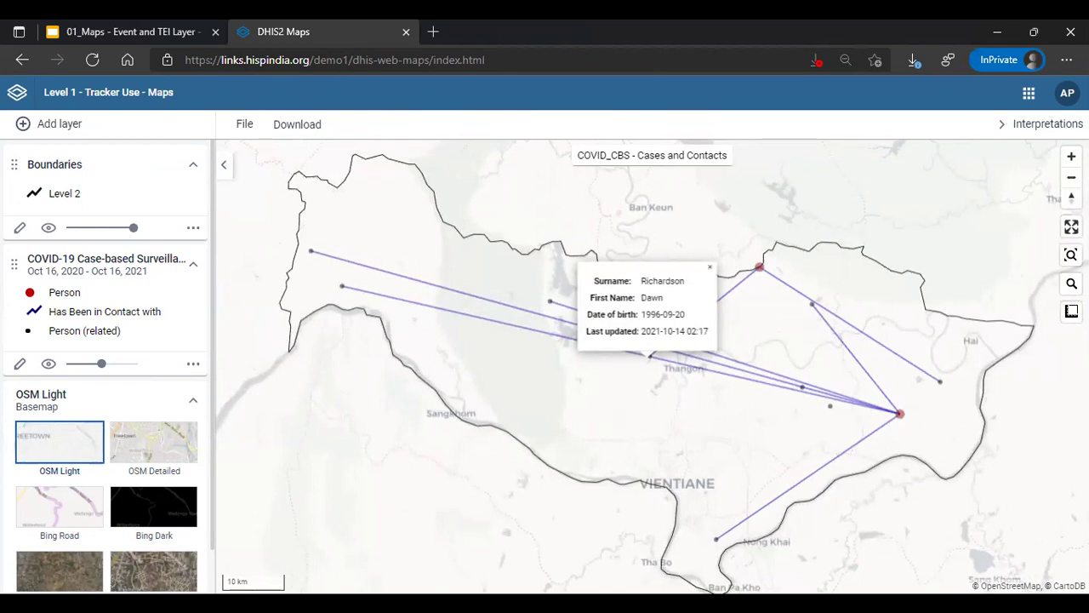
Start a new map and add a boundary layer for the organisation unit 01 Vientiane Capital.
left_click(244, 126)
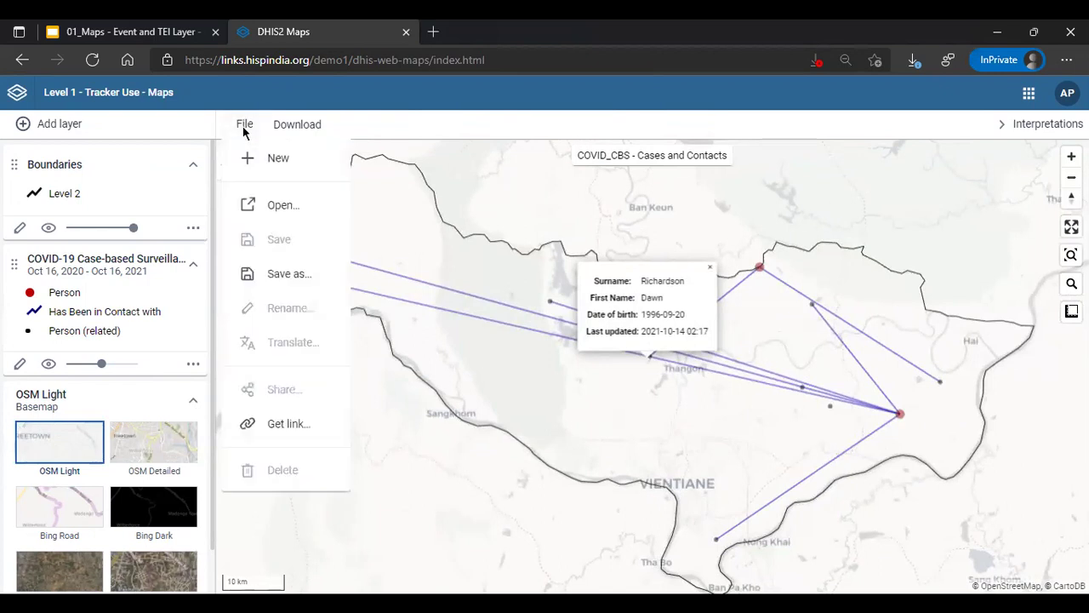
left_click(255, 158)
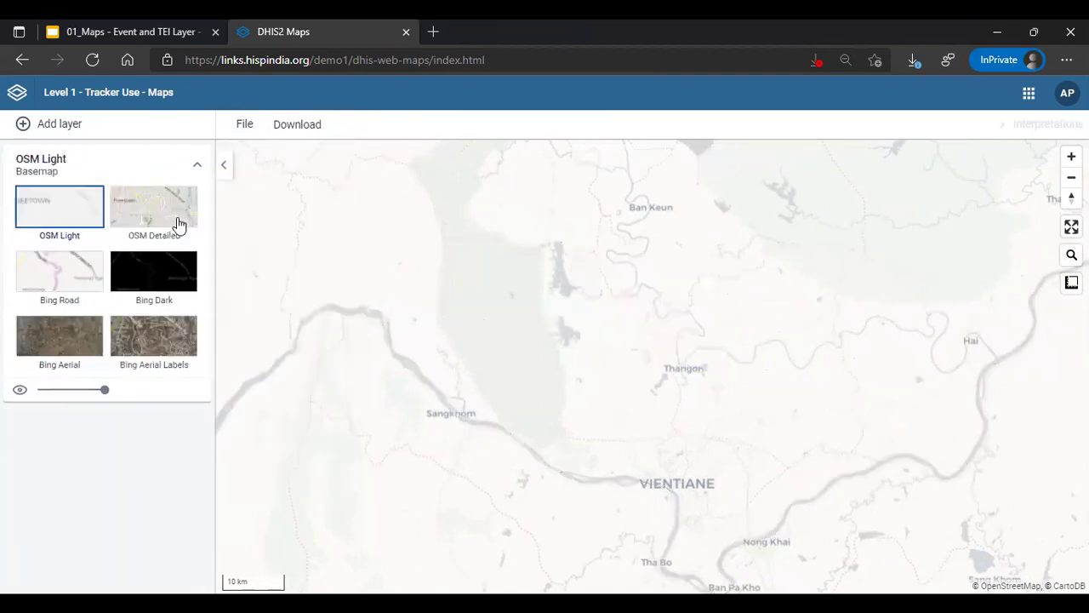
left_click(80, 123)
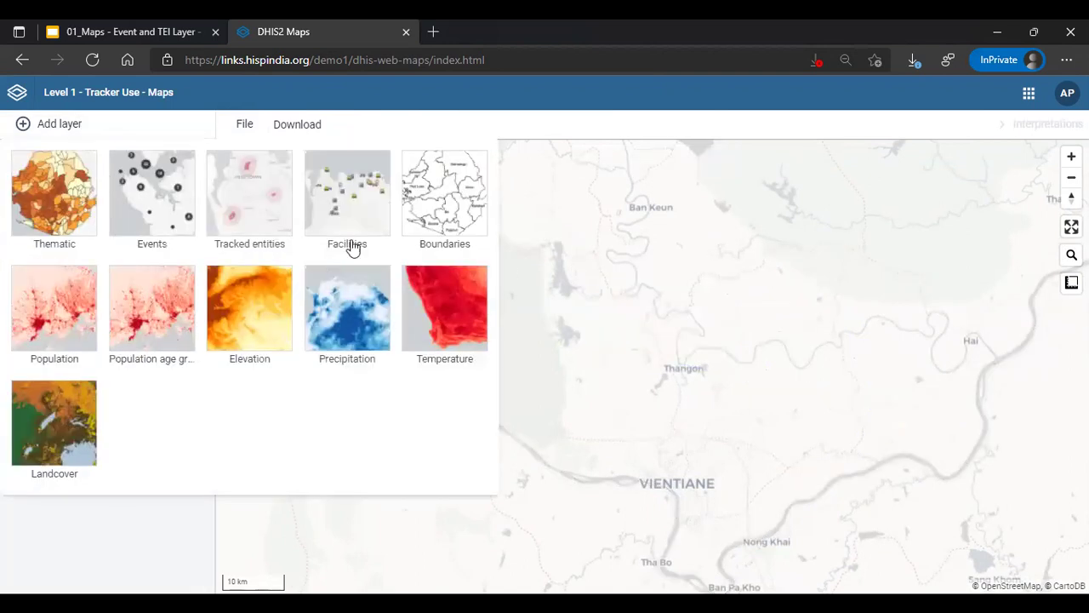
left_click(447, 222)
left_click(433, 269)
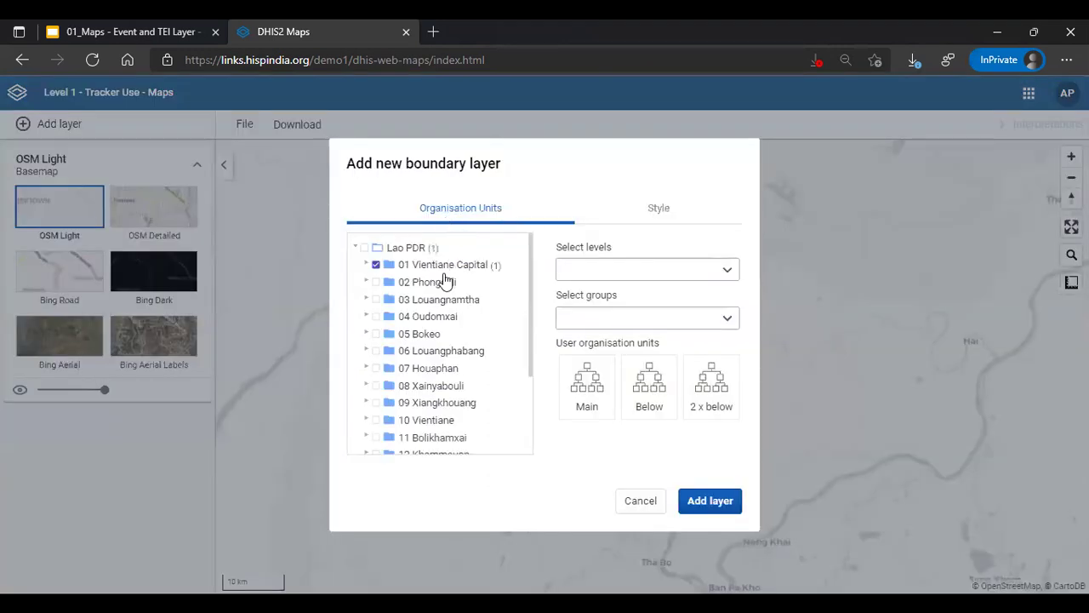
left_click(697, 498)
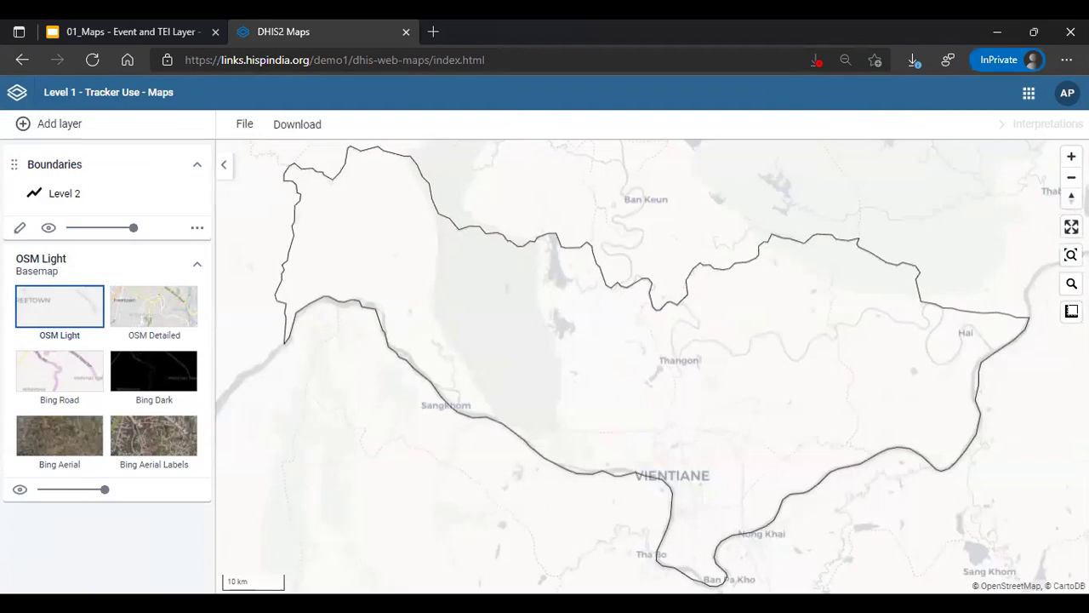
Start a tracked entity layer with the entity type Person and the program COVID-19 Case-based Surveillance.
left_click(58, 124)
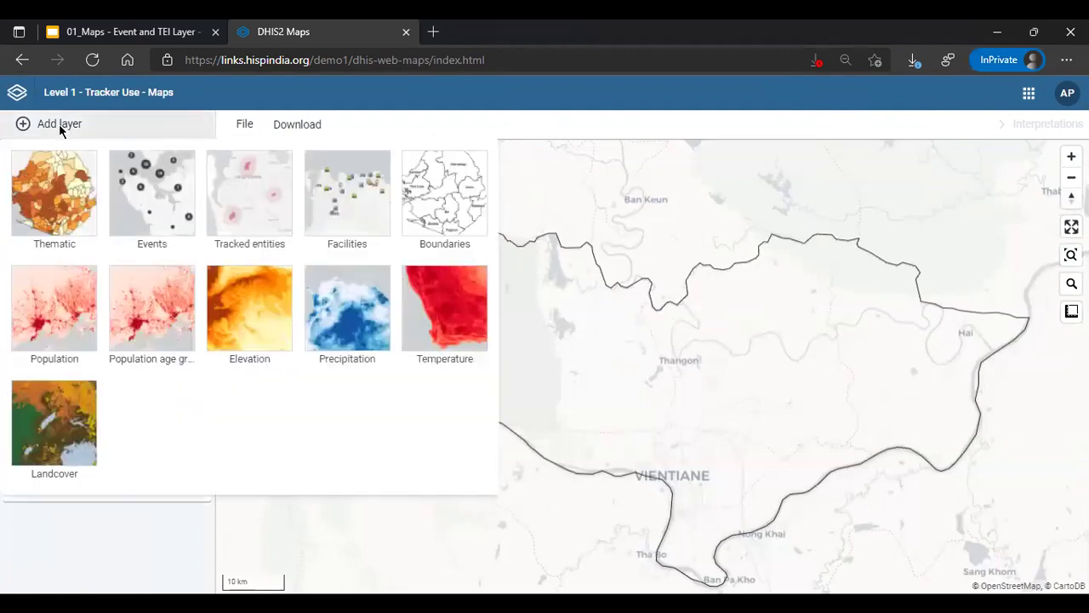
left_click(246, 237)
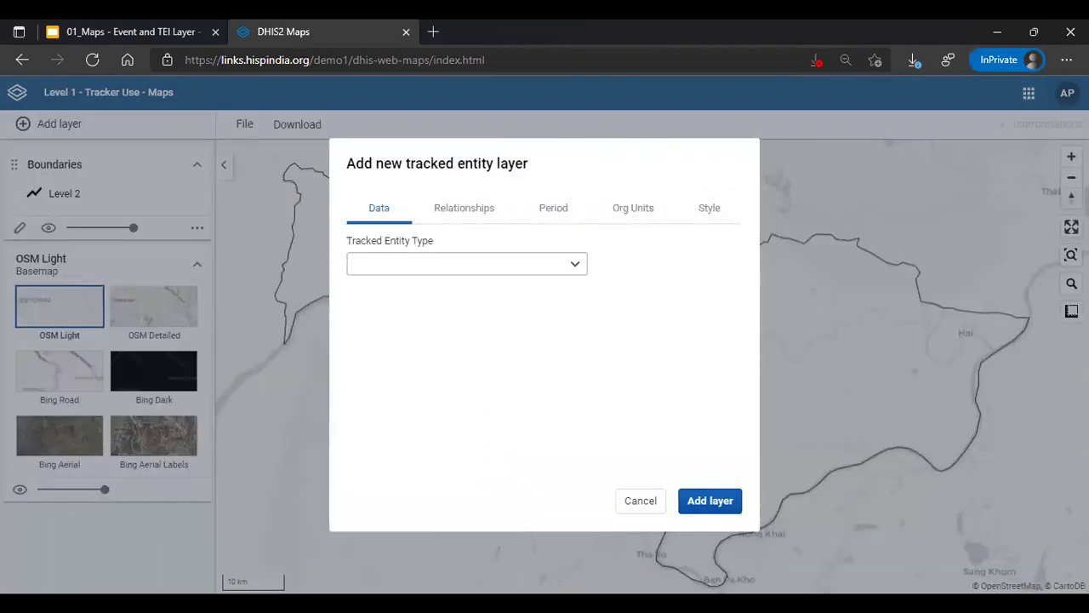
left_click(395, 263)
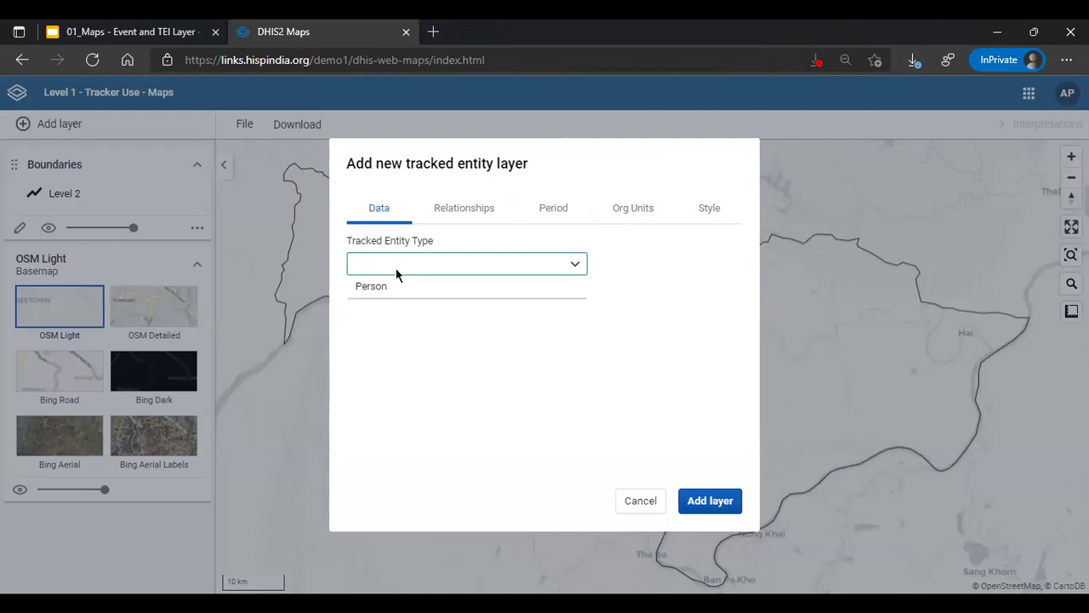
left_click(400, 289)
left_click(432, 320)
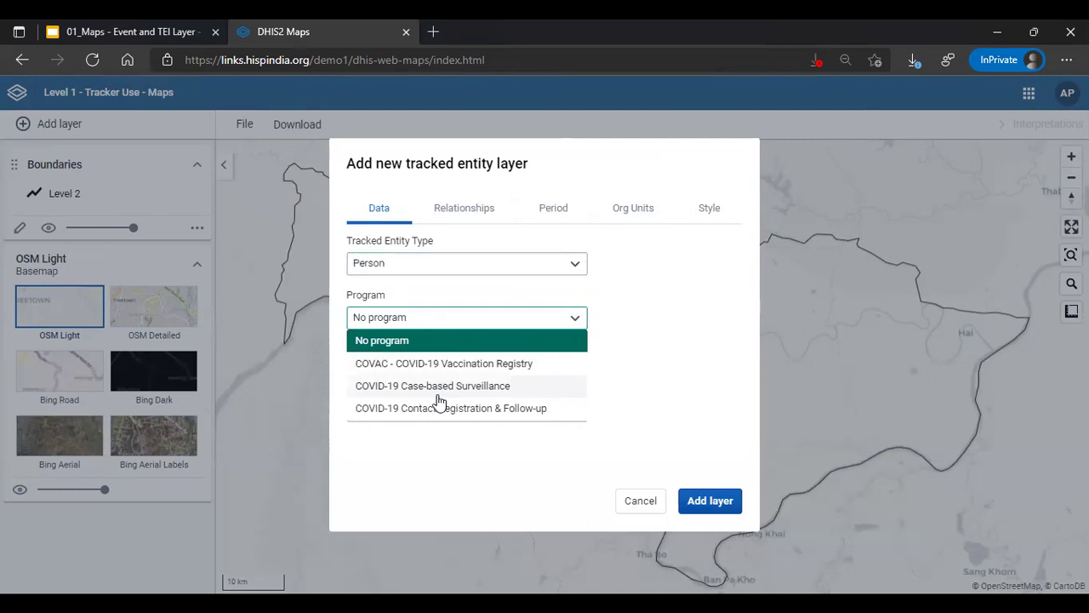
left_click(438, 408)
left_click(426, 318)
left_click(443, 384)
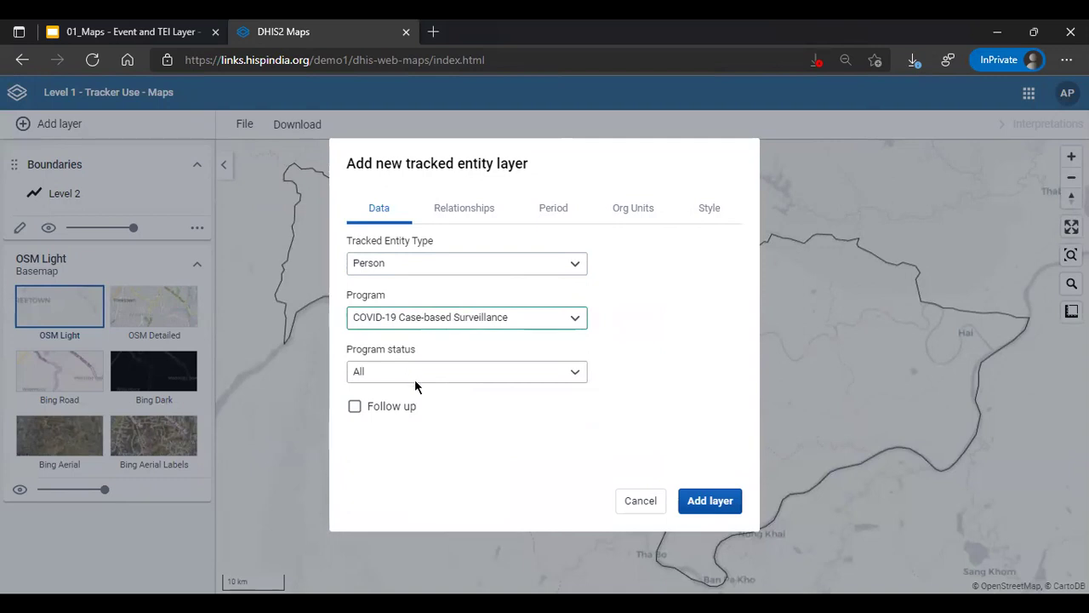
Enable the display of tracked entity relationships and choose the relationship type Has Been in Contact with.
left_click(473, 214)
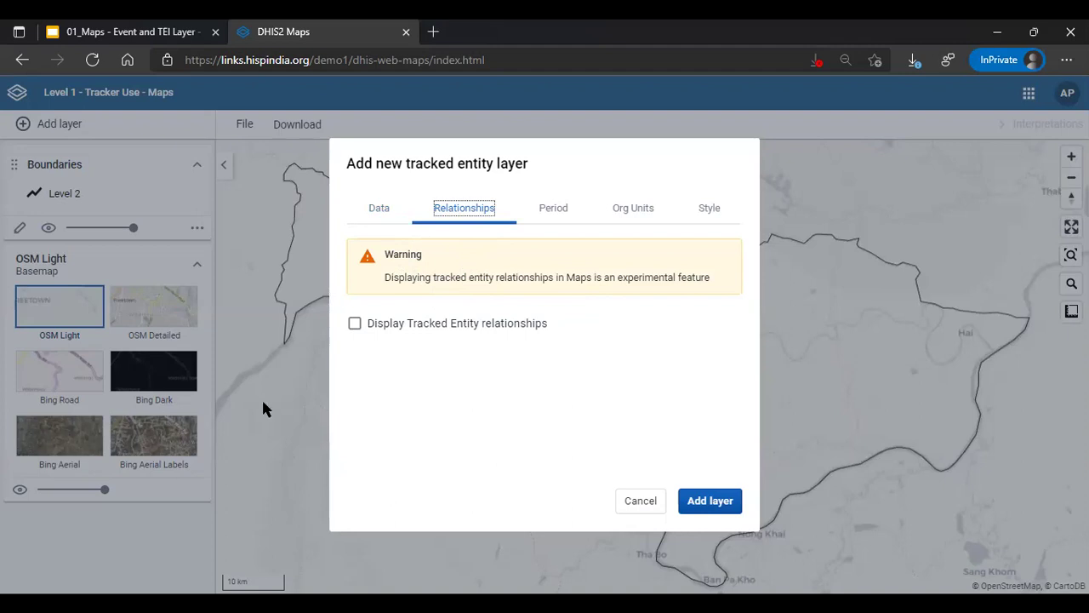
left_click(432, 332)
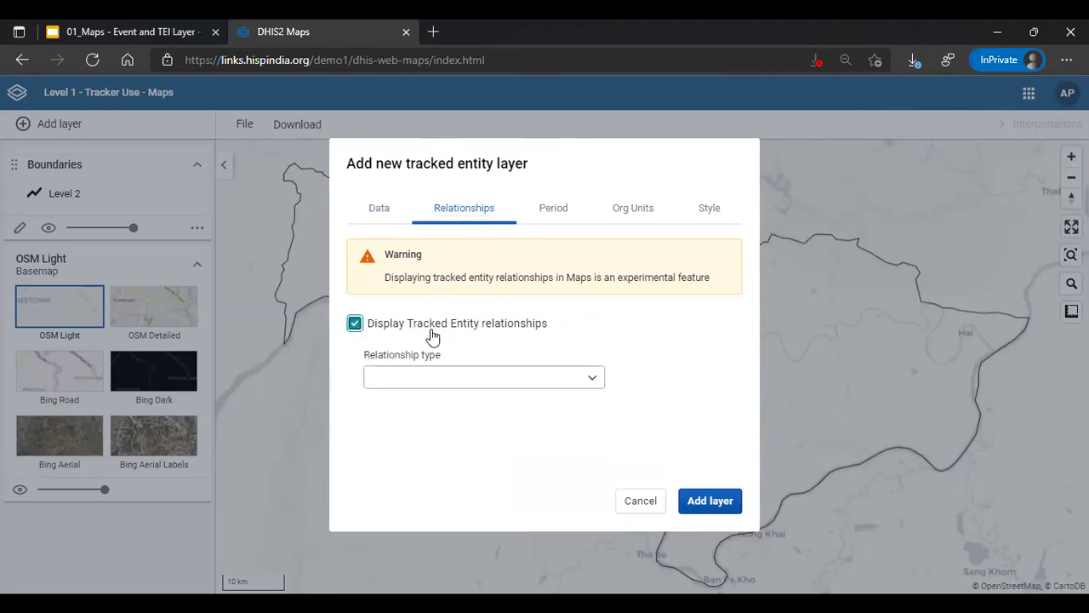
left_click(434, 376)
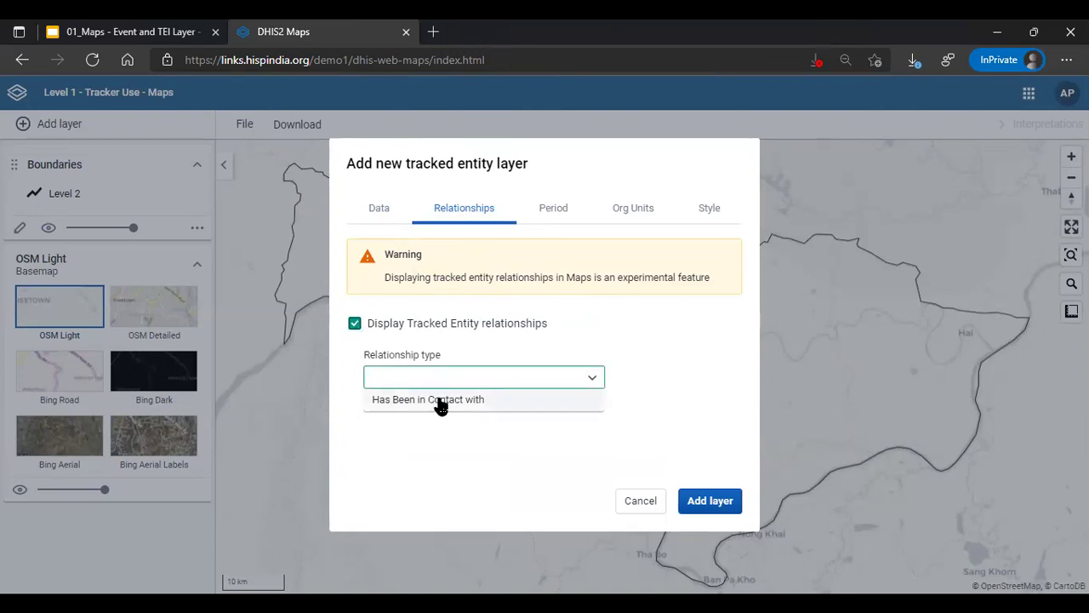
left_click(440, 400)
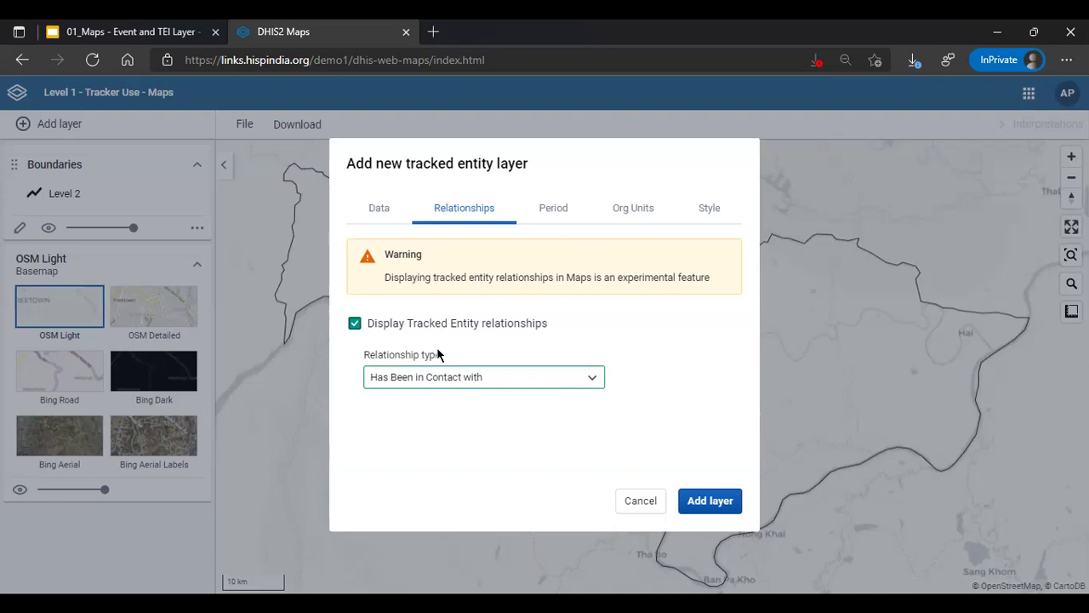
Base the layer's period on the Program/Enrollment date and set the start date to 10/16/2020.
left_click(553, 215)
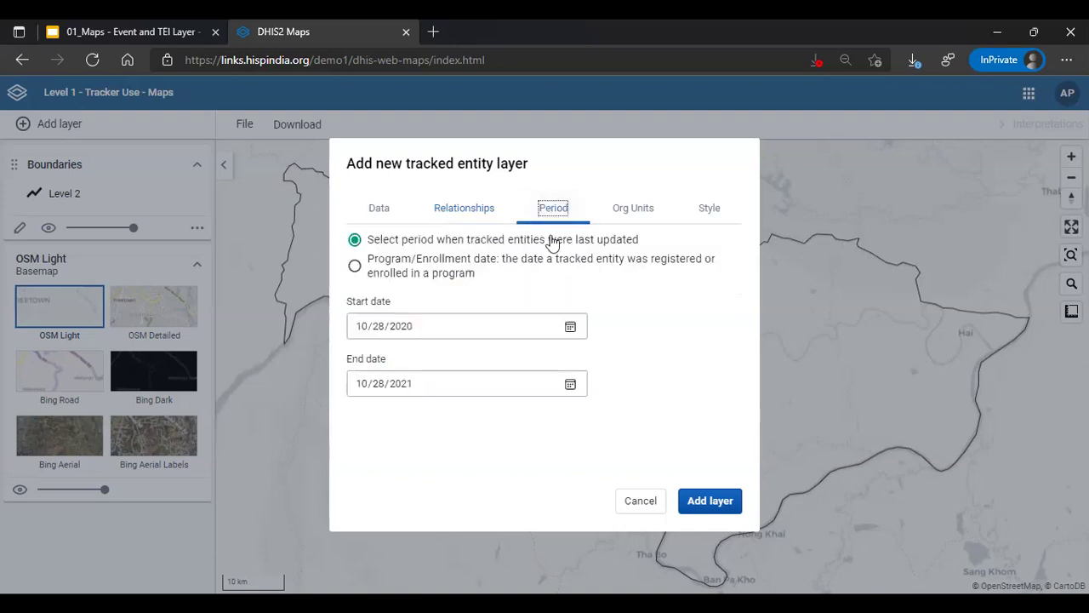
left_click(443, 284)
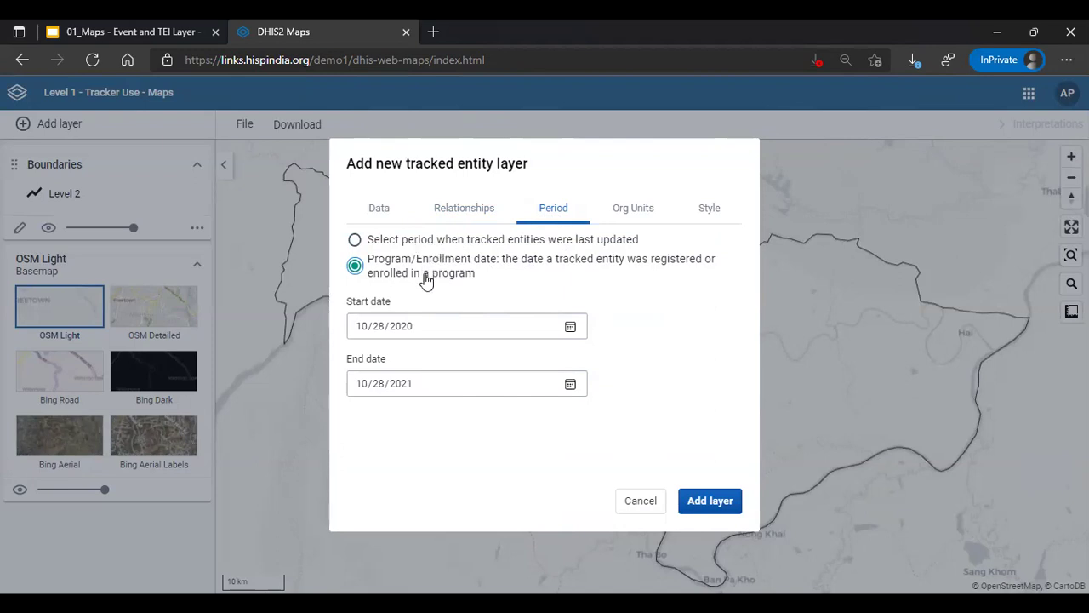
left_click(444, 323)
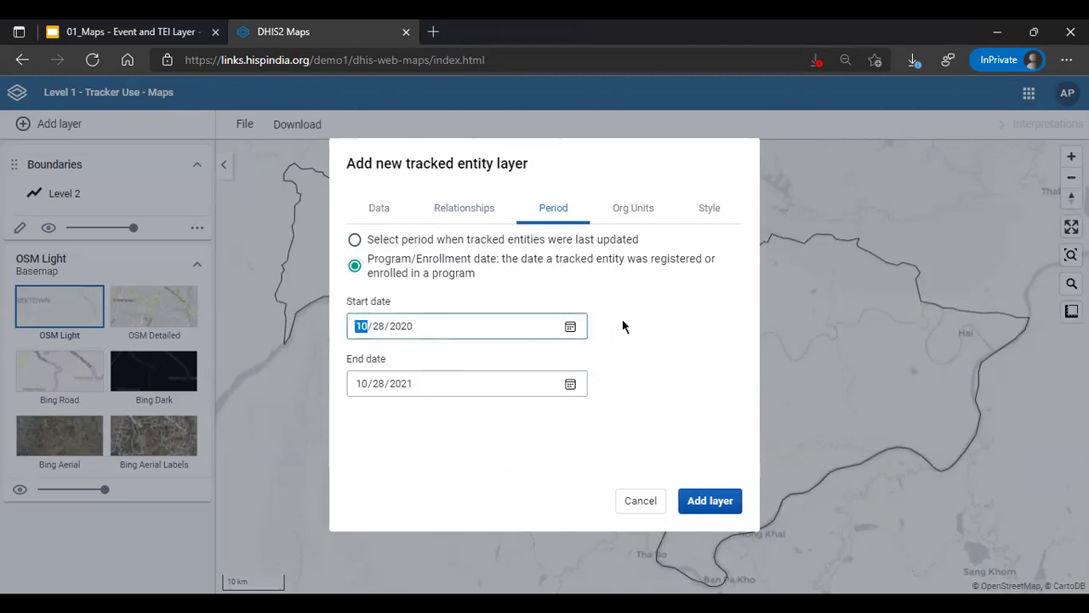
left_click(570, 328)
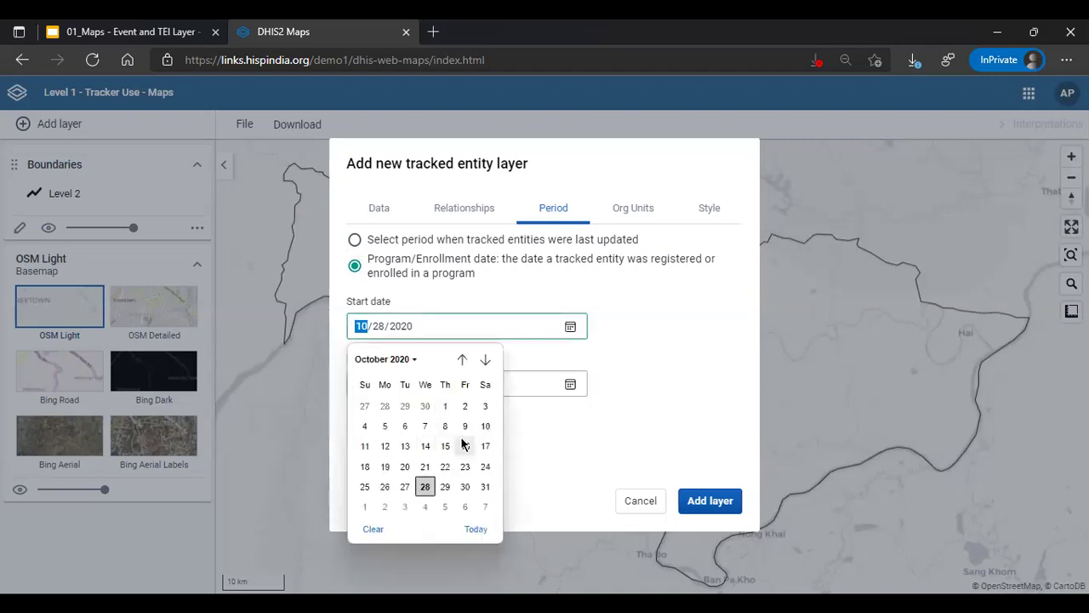
left_click(465, 446)
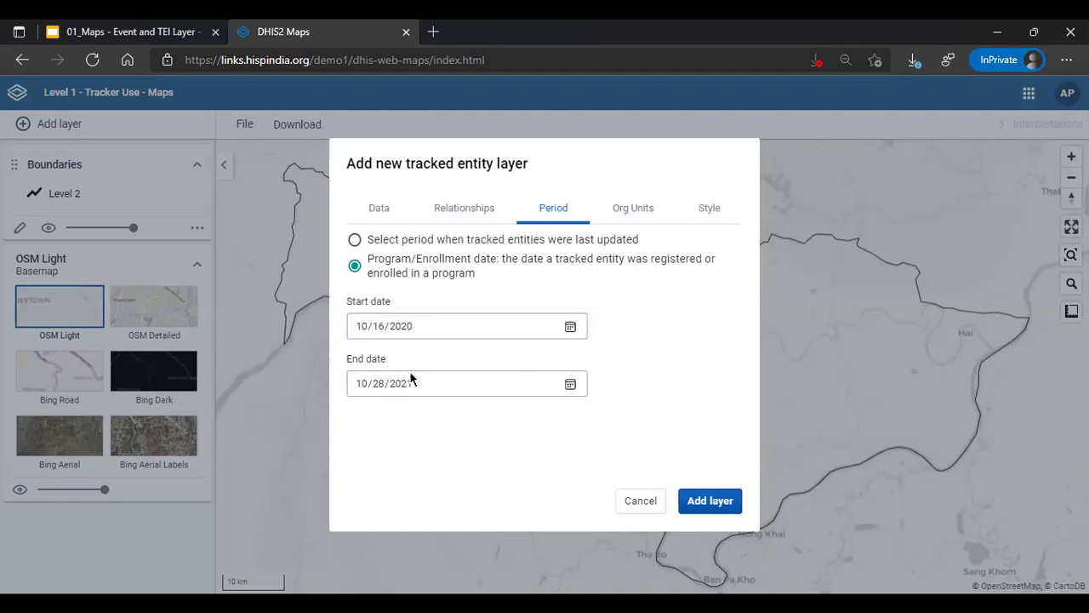
Include the organisation unit CHW Mittaphap under 01 Vientiane Capital, 0002 CH Mittaphap, and add the tracked entity layer to the map.
left_click(627, 215)
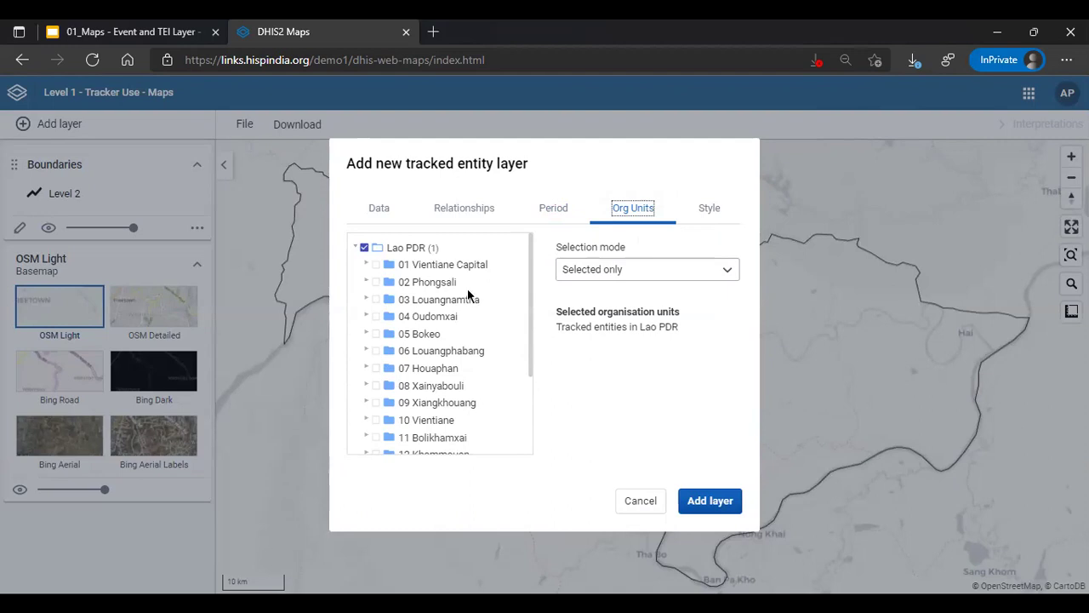
left_click(365, 265)
left_click(377, 299)
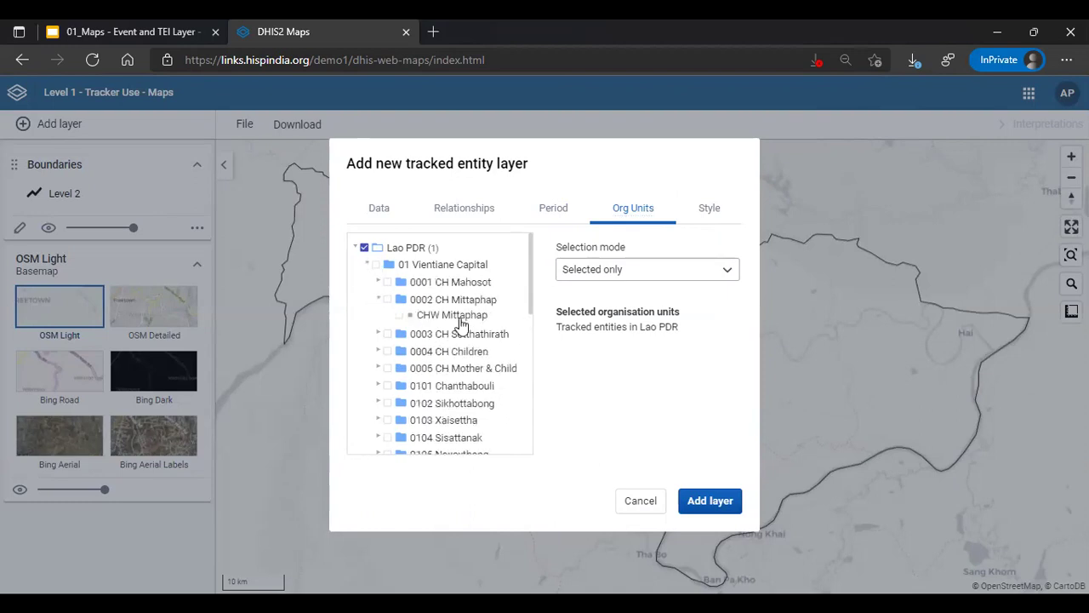
left_click(459, 317)
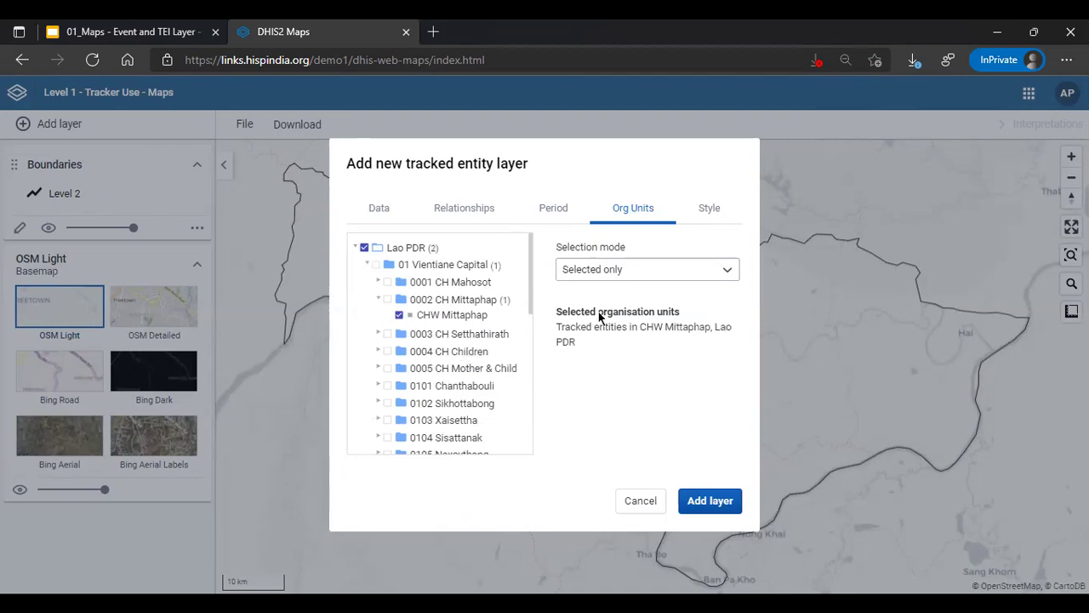
left_click(706, 213)
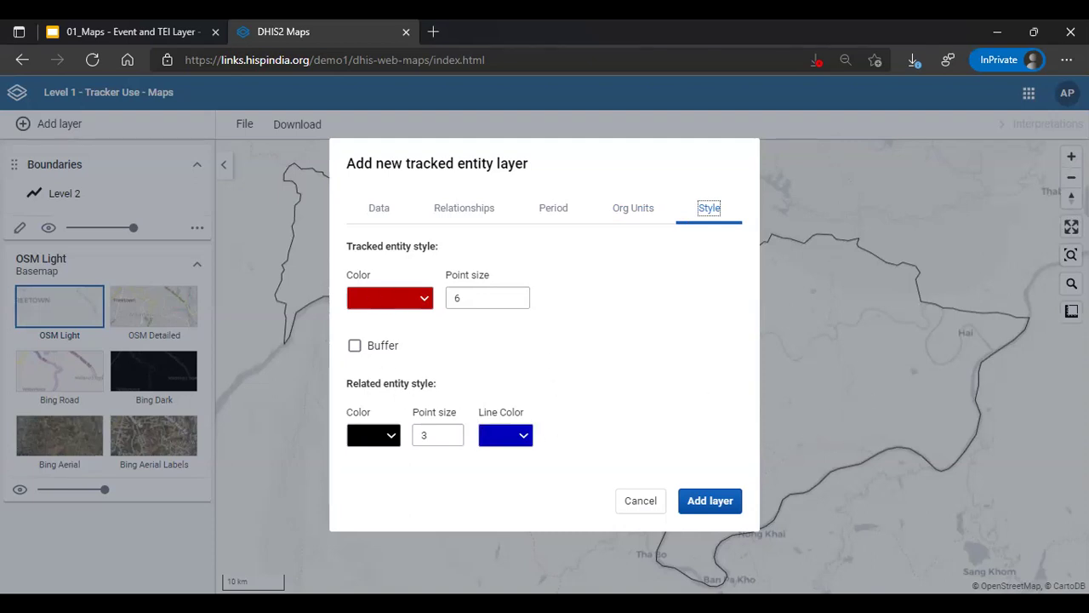
left_click(713, 502)
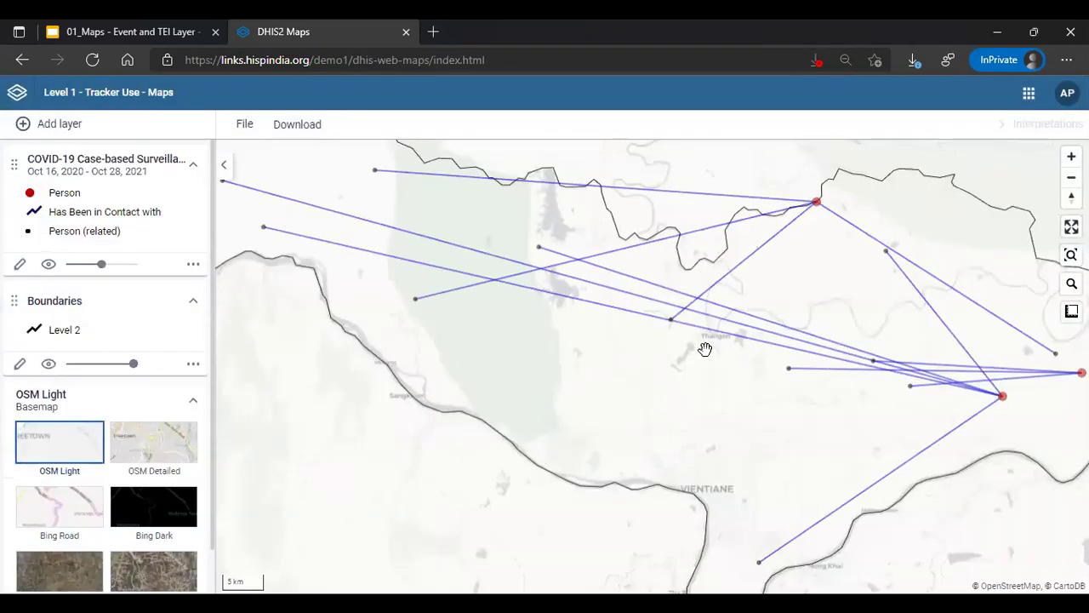
View the details of the northernmost red case point on the map.
left_click(820, 209)
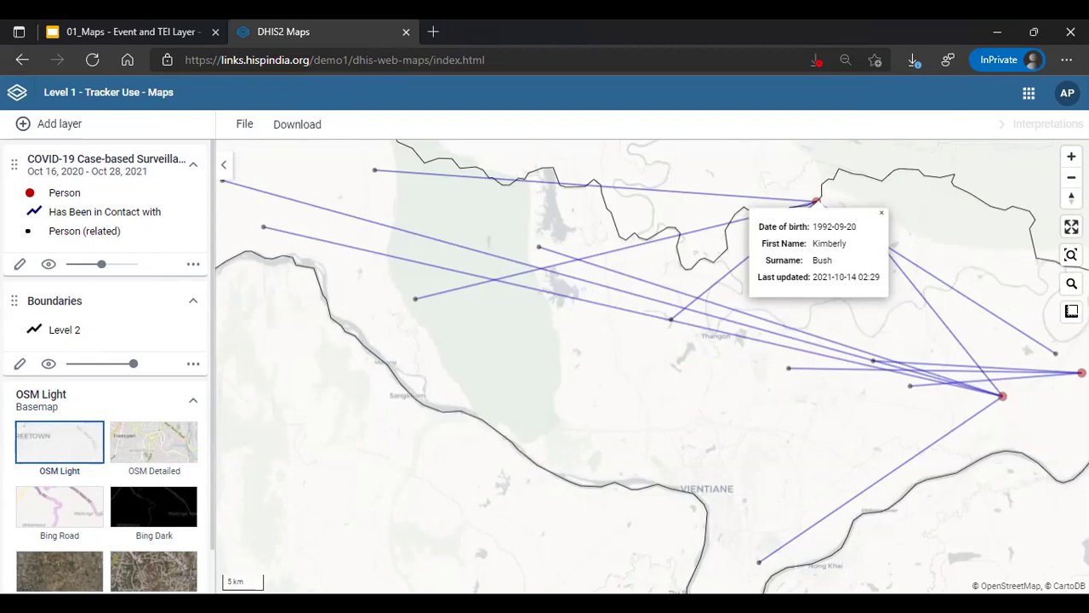
Edit the COVID-19 Case-based Surveillance layer's style to give the tracked entities a brighter red color.
left_click(20, 264)
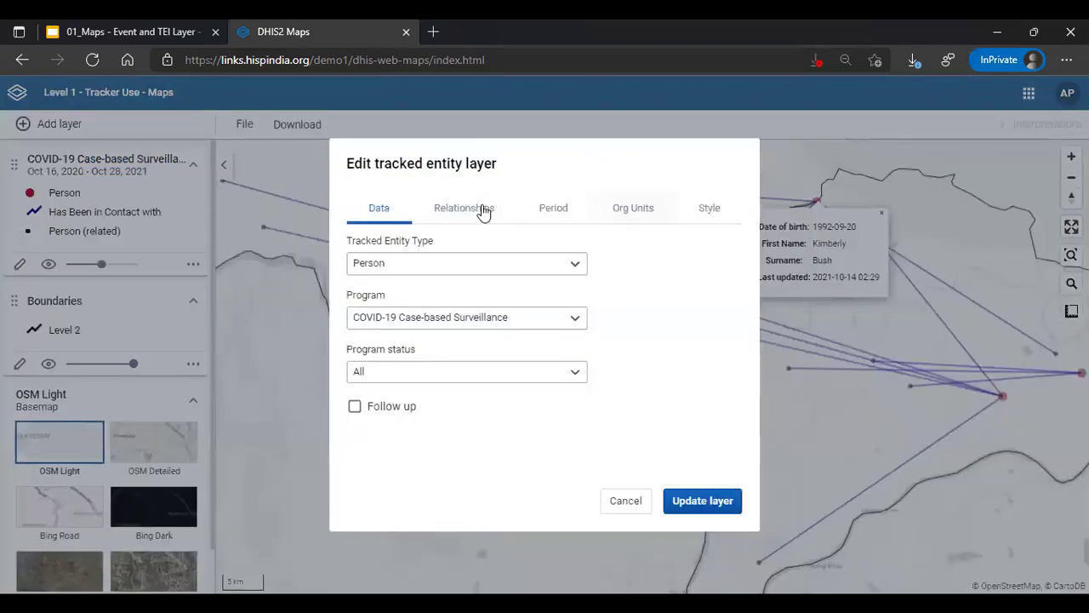
left_click(698, 218)
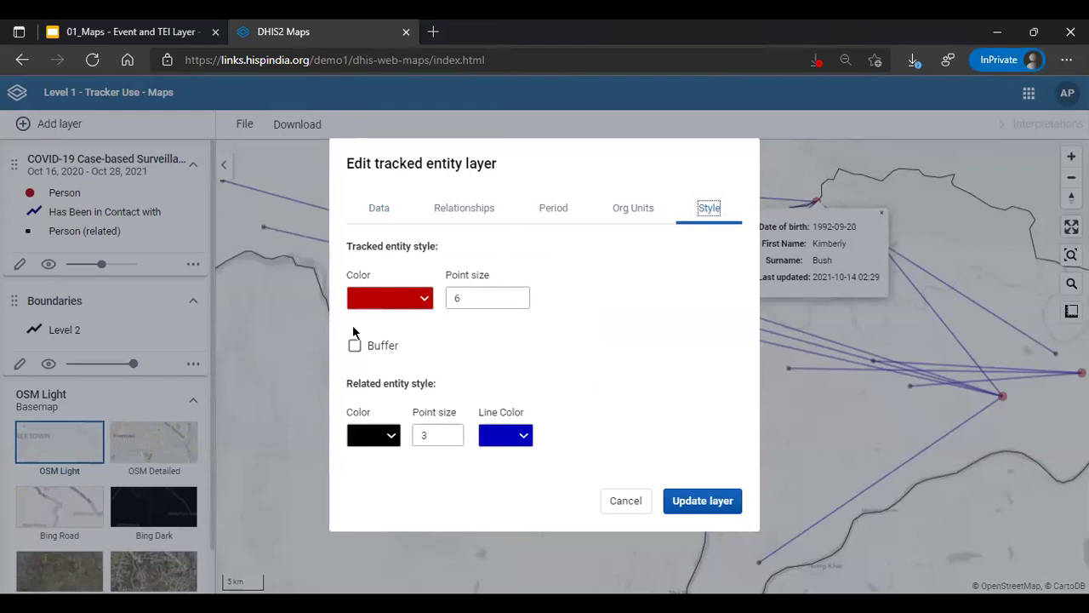
left_click(396, 312)
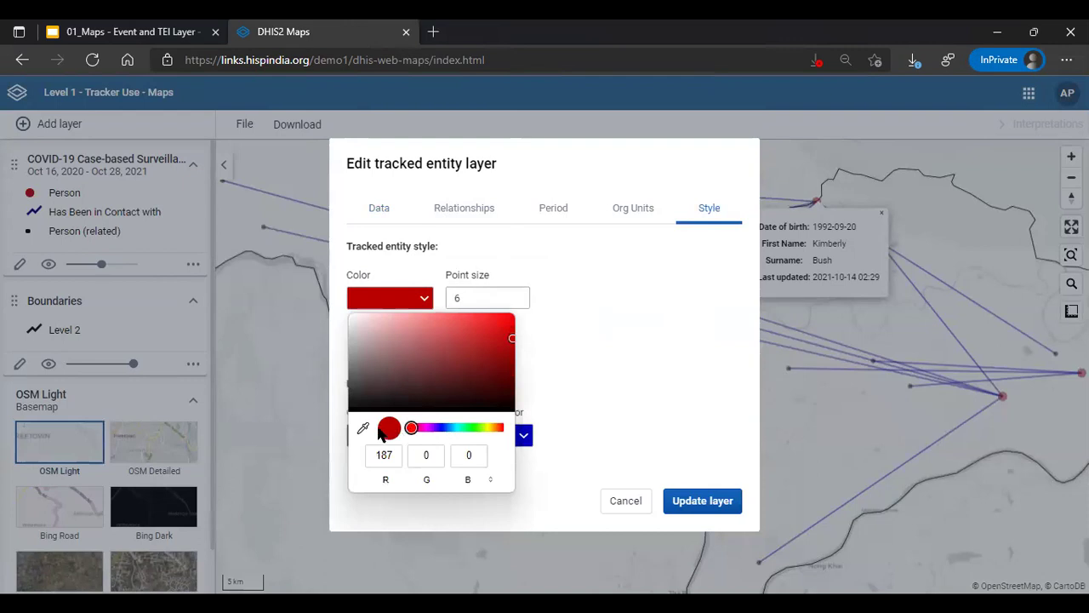
left_click(502, 330)
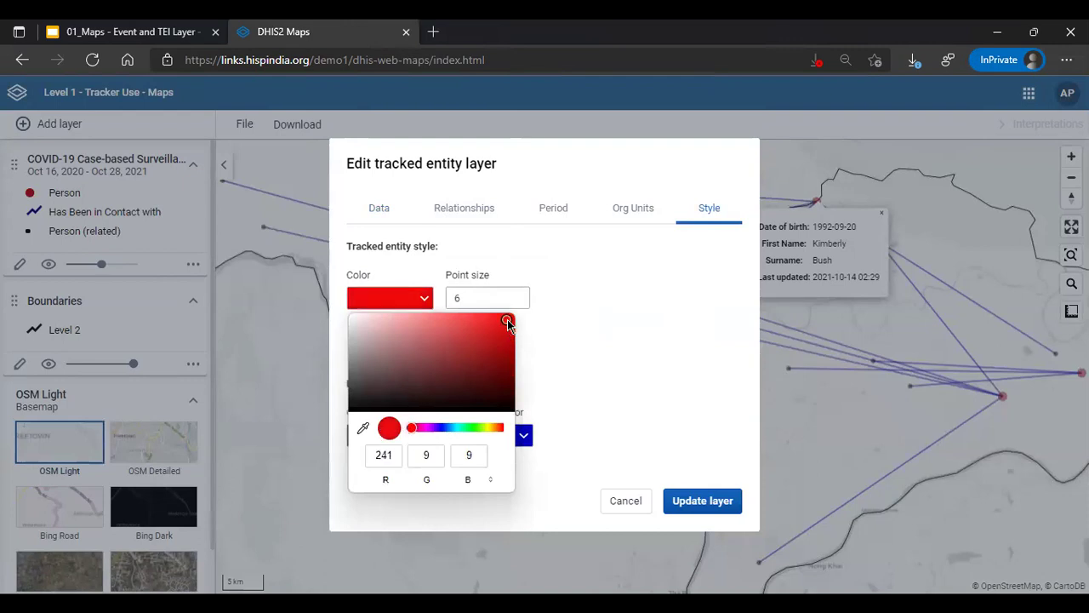
left_click(606, 327)
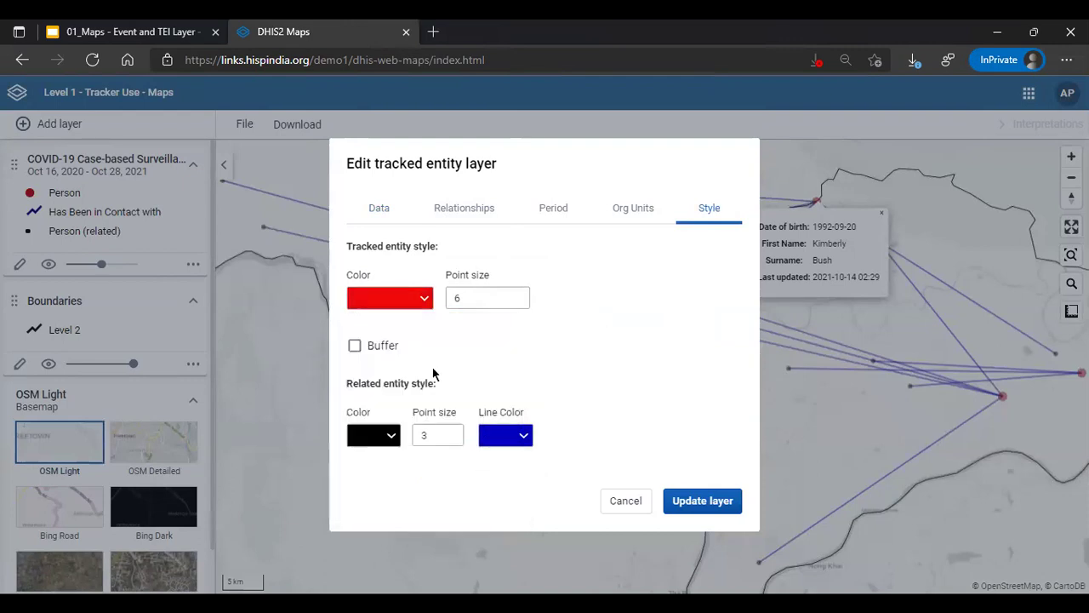
Try to change the related entity color to green by adjusting its hue.
left_click(389, 434)
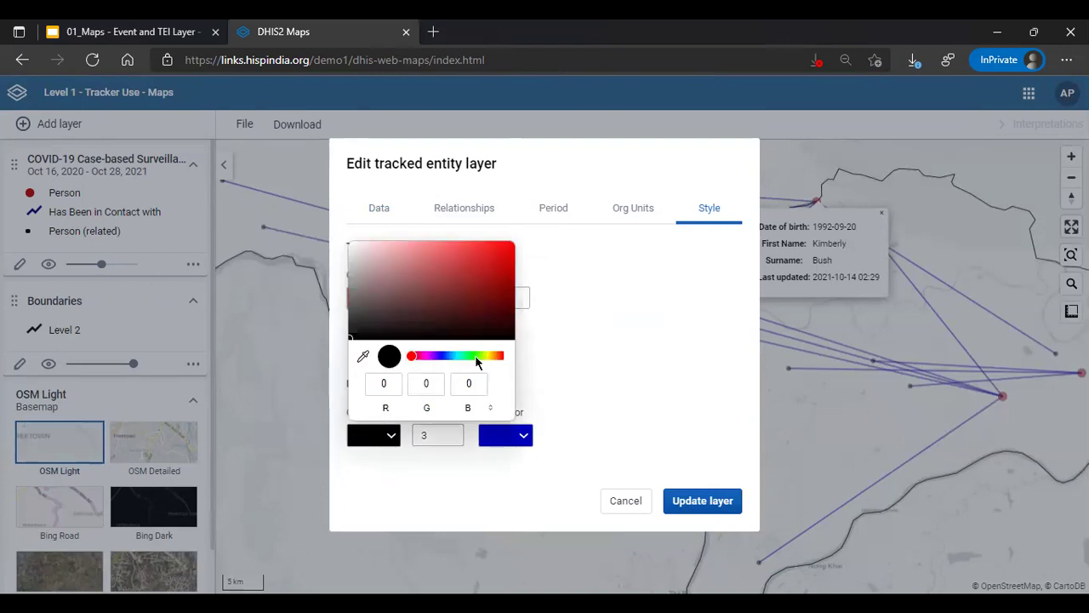
left_click(473, 356)
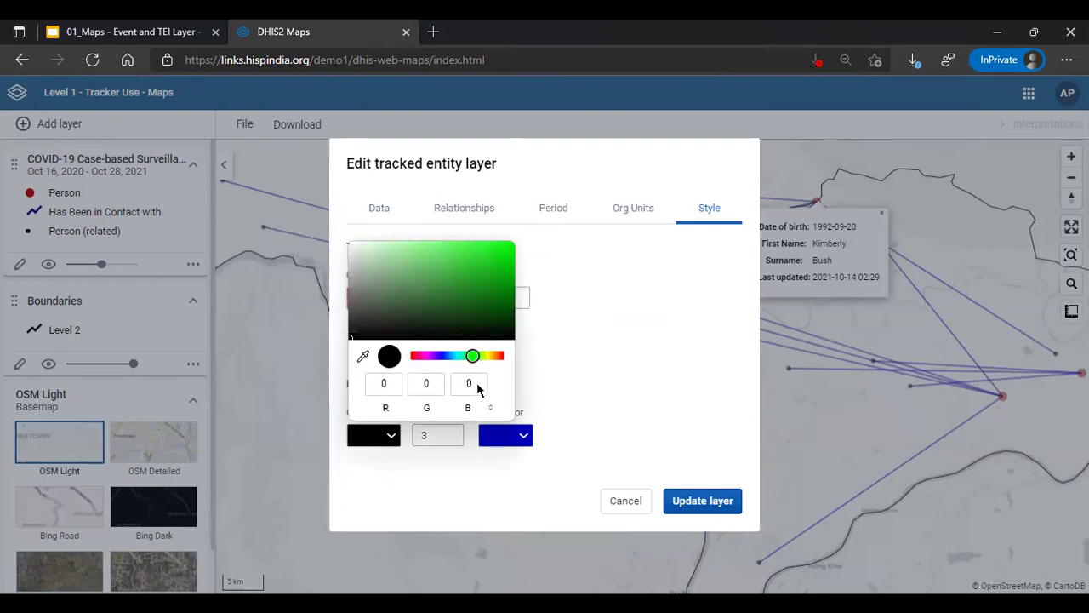
left_click(376, 444)
left_click(377, 452)
left_click_drag(434, 355, 474, 356)
left_click(823, 394)
Set the relationship line color to magenta.
left_click(498, 443)
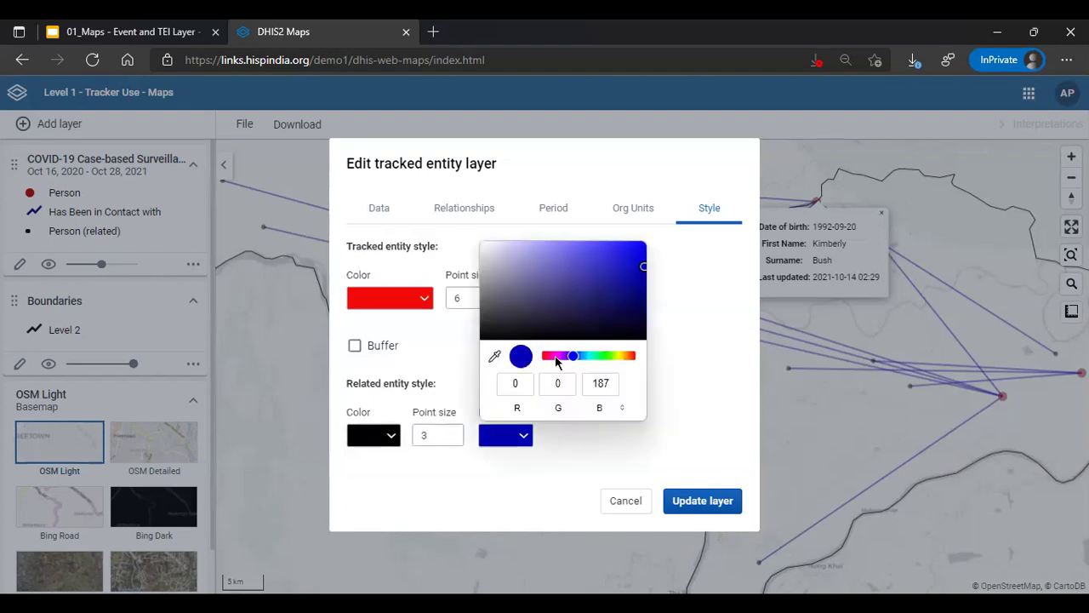
left_click(556, 355)
left_click(609, 460)
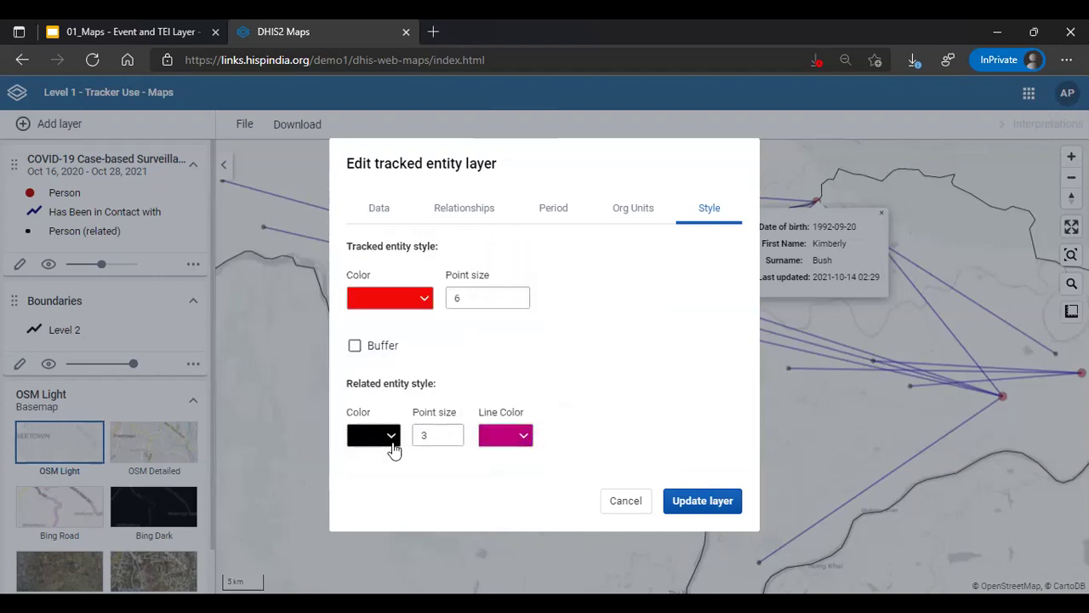
Set the related entity color to RGB 22, 33, 33 and update the tracked entity layer.
left_click(391, 438)
left_click(472, 356)
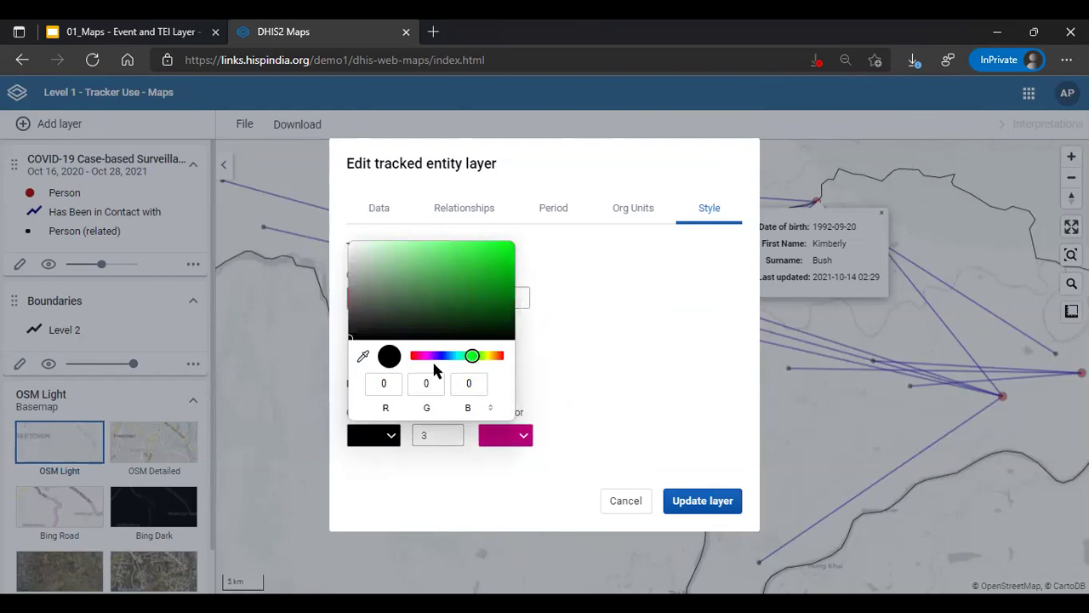
left_click(398, 391)
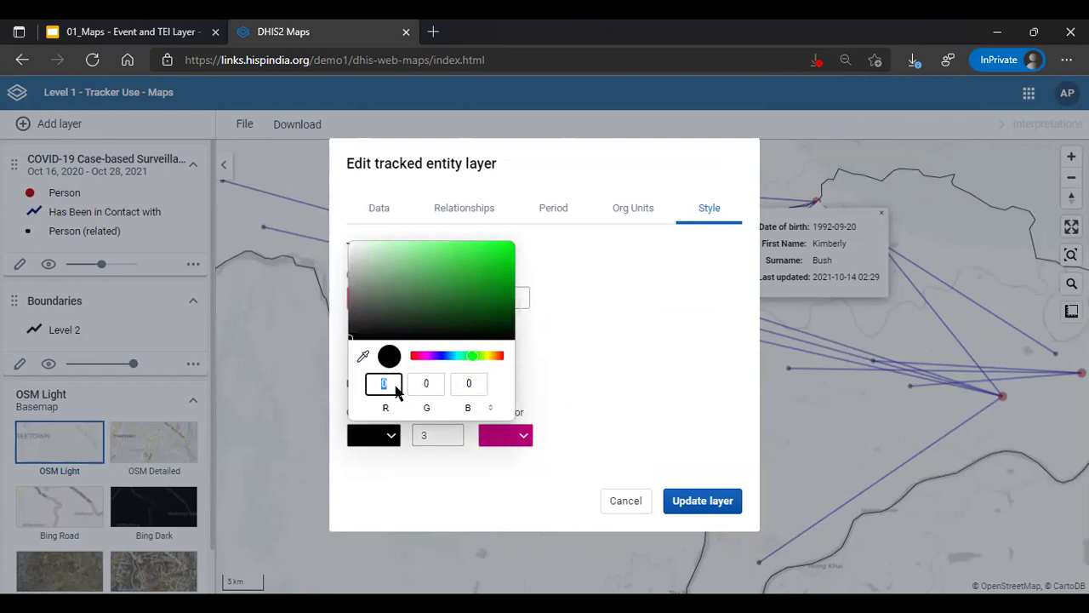
type("22")
left_click(442, 387)
type("33")
left_click(465, 383)
type("33")
left_click(393, 433)
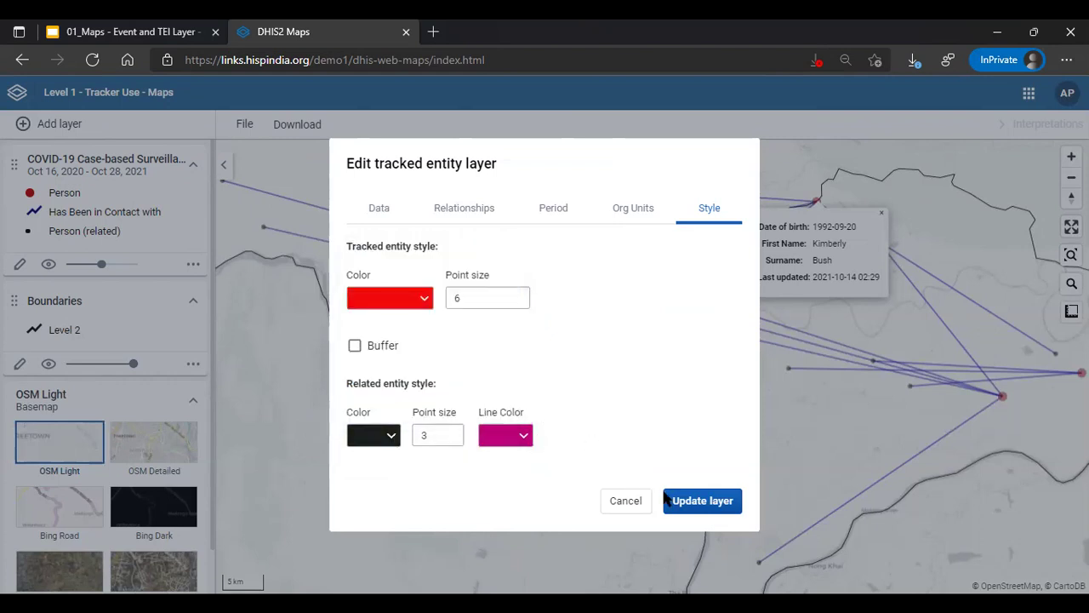
left_click(685, 507)
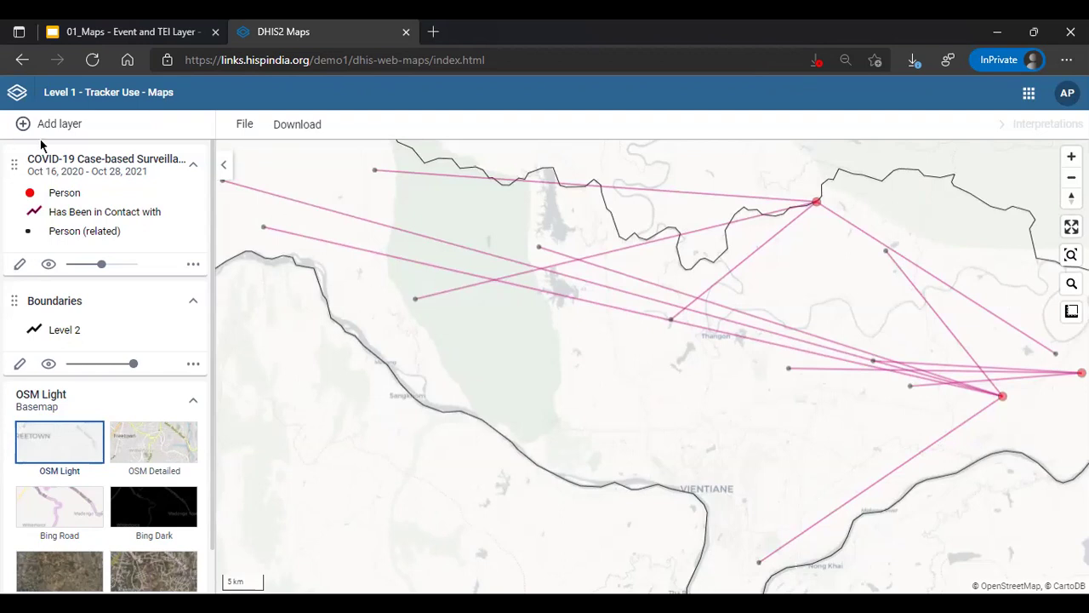
left_click(71, 124)
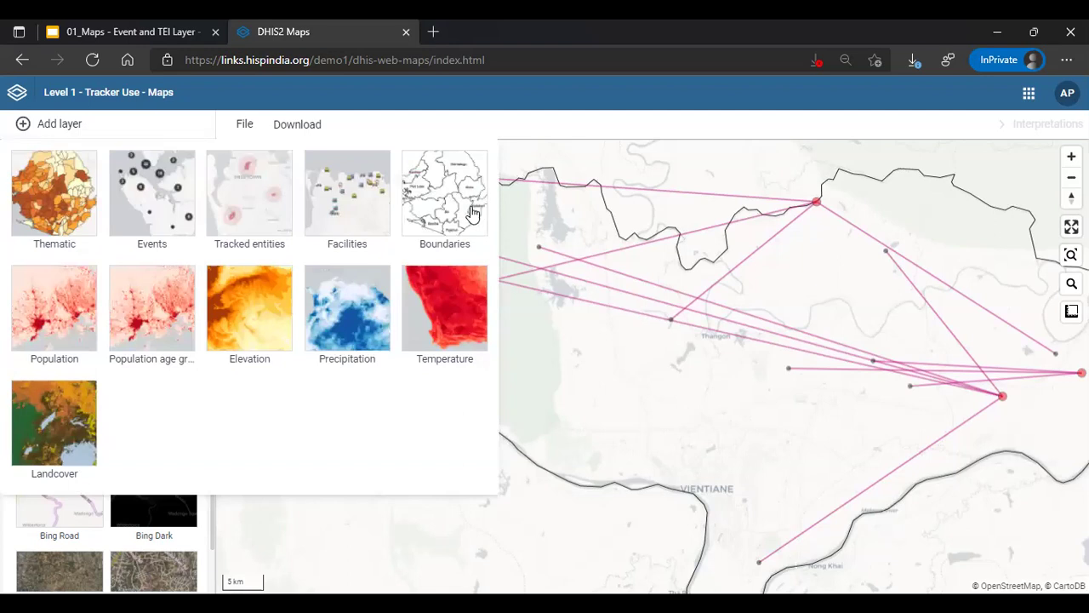
left_click(662, 259)
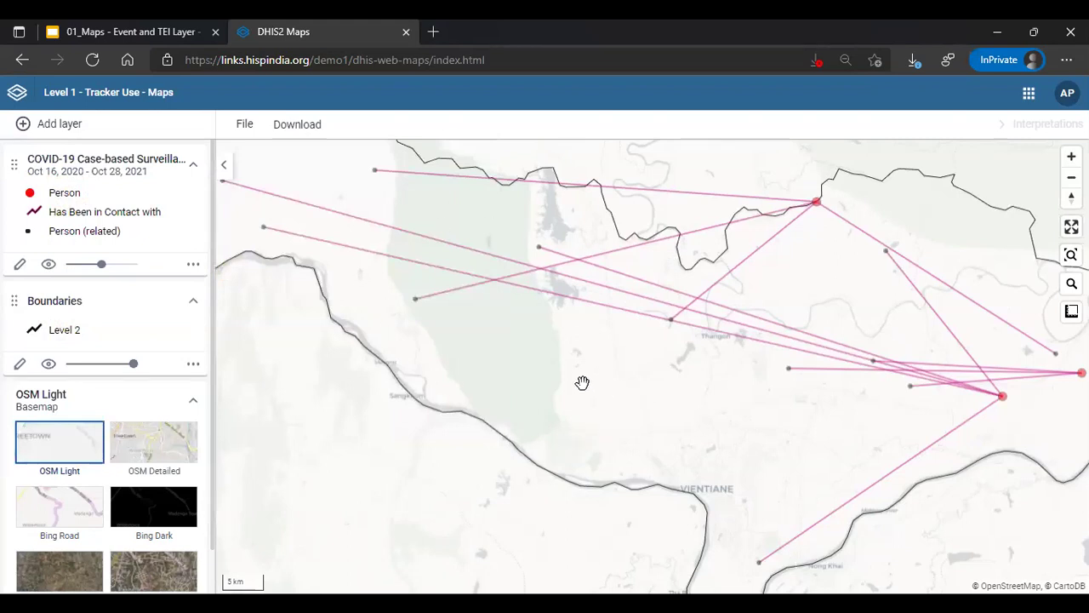
left_click_drag(607, 382, 660, 427)
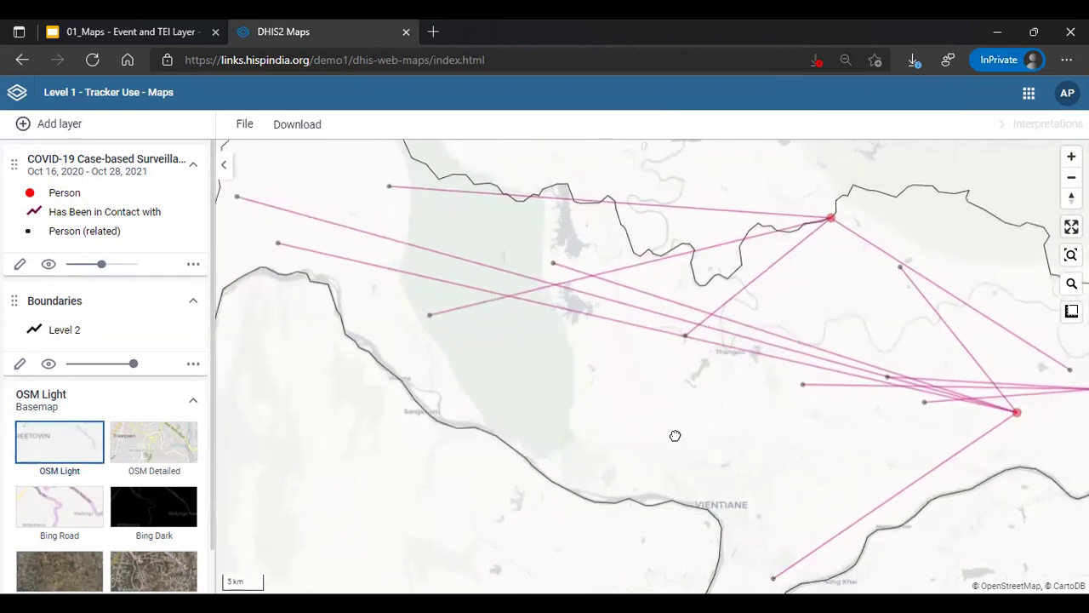
scroll(469, 352, "up", 2)
left_click_drag(431, 343, 462, 416)
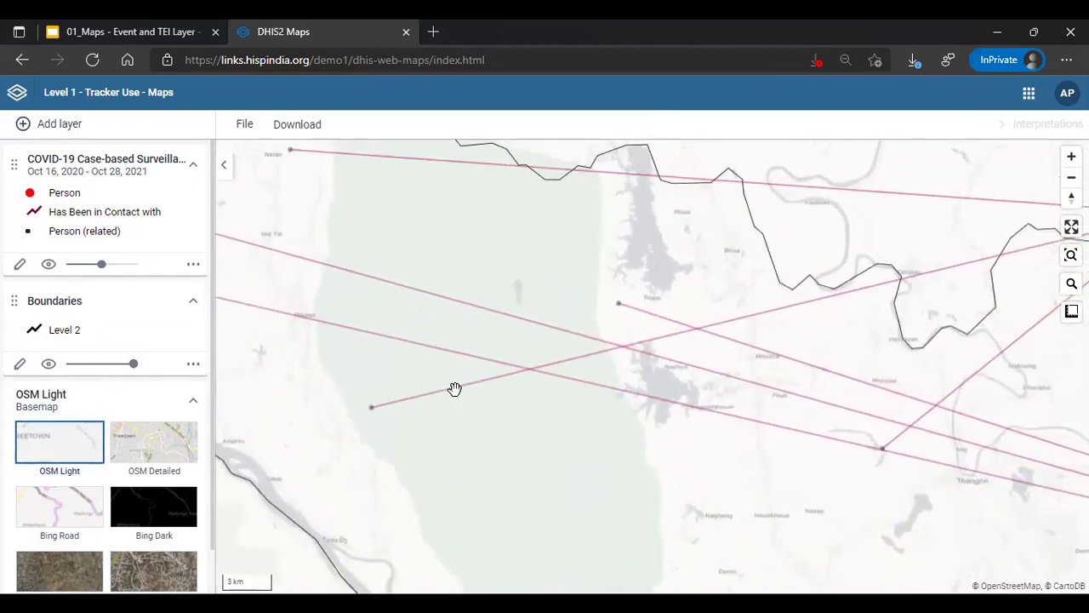